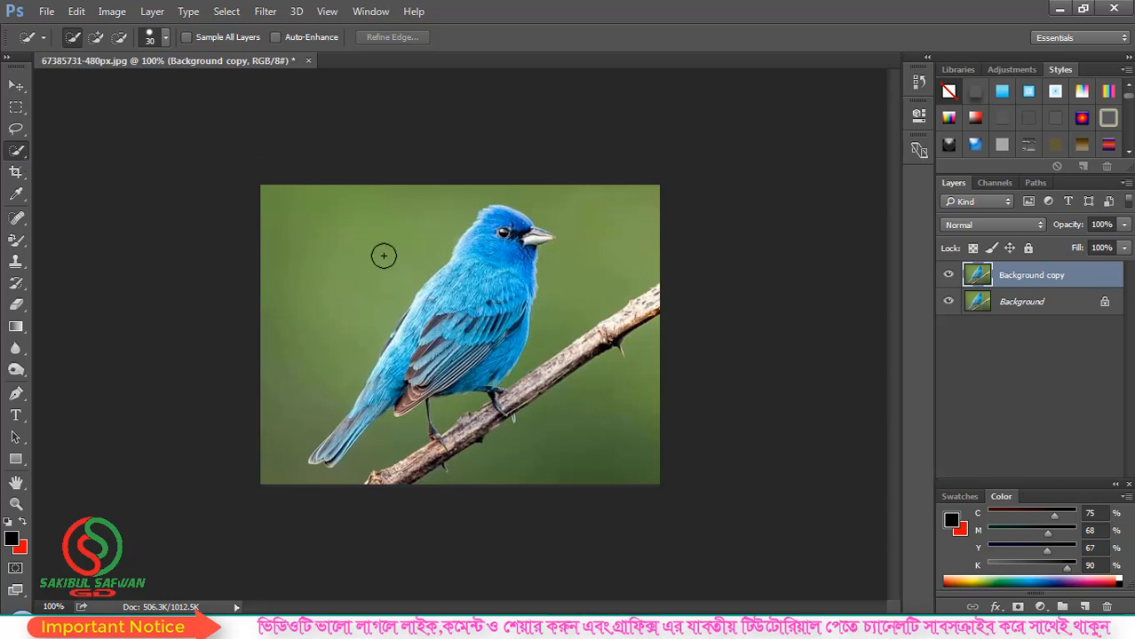
Step: Select the green background around the bird and branch with the Quick Selection tool
scroll(384, 256, up, 3)
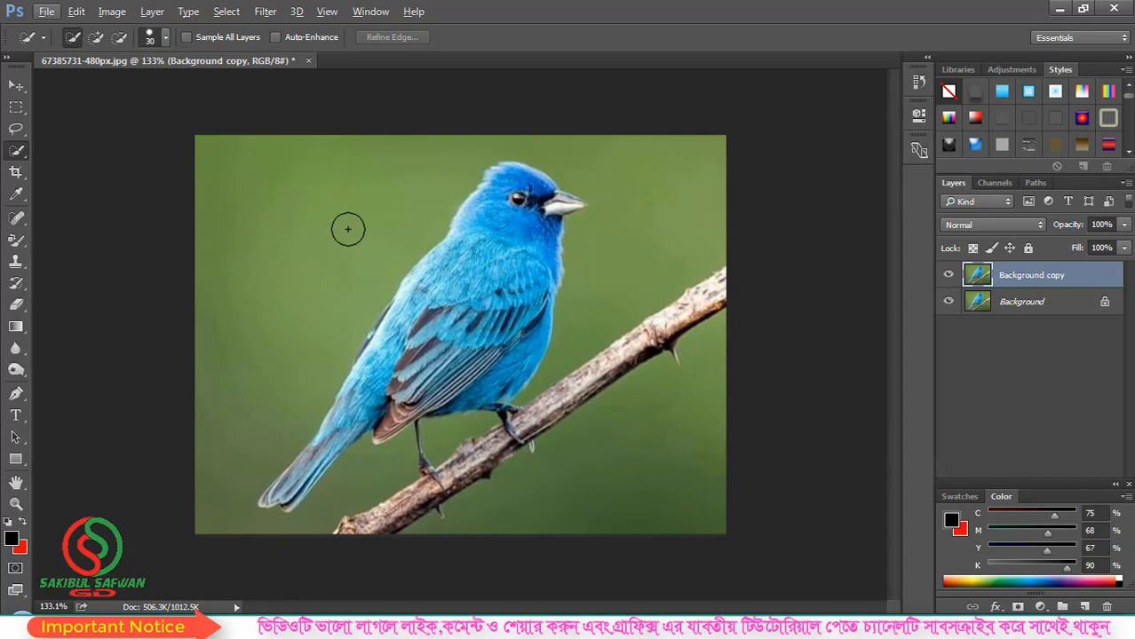
scroll(36, 154, up, 1)
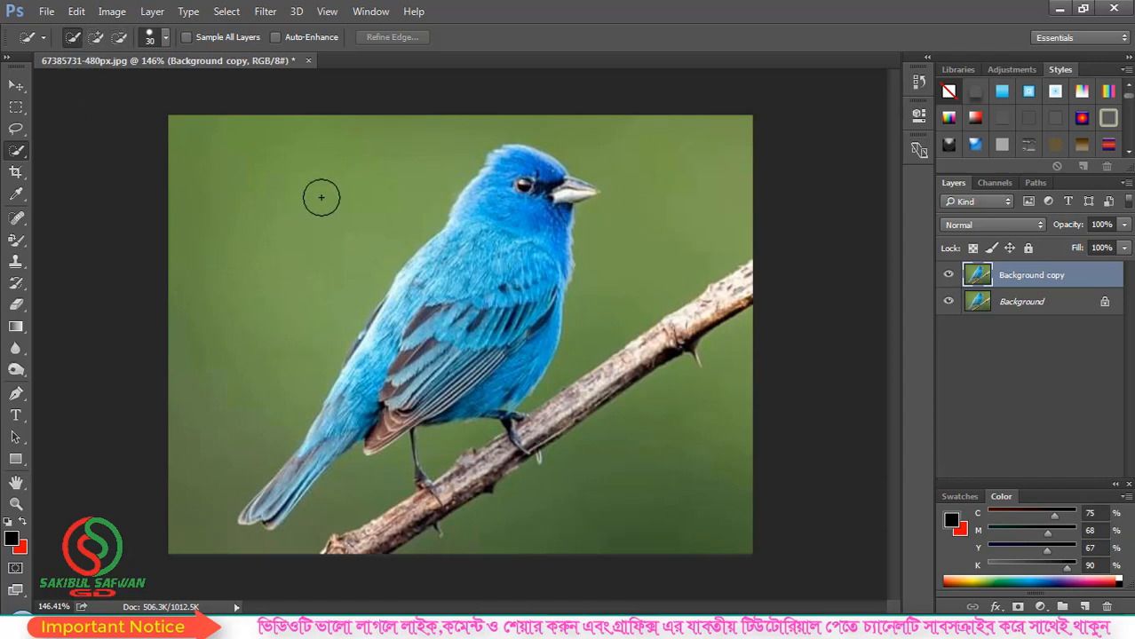
right_click(23, 156)
click(58, 153)
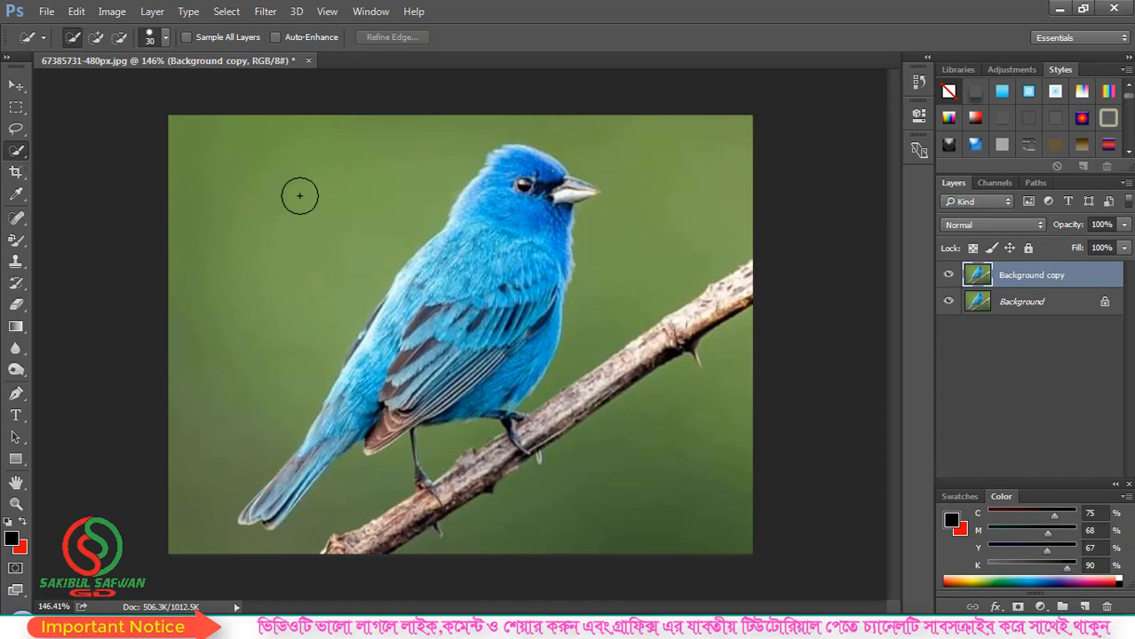
drag(303, 188, 258, 254)
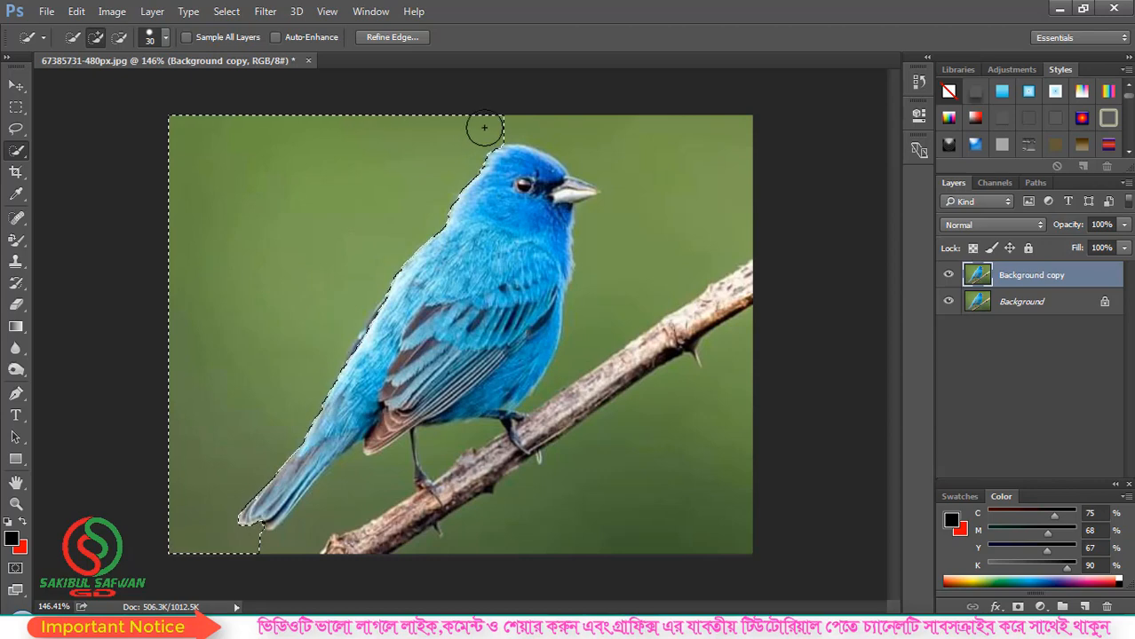
mouse_move(538, 126)
mouse_down()
mouse_move(633, 142)
mouse_move(669, 167)
mouse_move(675, 421)
mouse_move(661, 449)
mouse_move(405, 476)
mouse_move(309, 509)
mouse_move(267, 461)
mouse_move(259, 496)
mouse_move(294, 467)
mouse_move(276, 504)
mouse_up()
Step: Reduce the selection brush size to 15 and subtract the bird's tail from the selection
scroll(263, 538, up, 3)
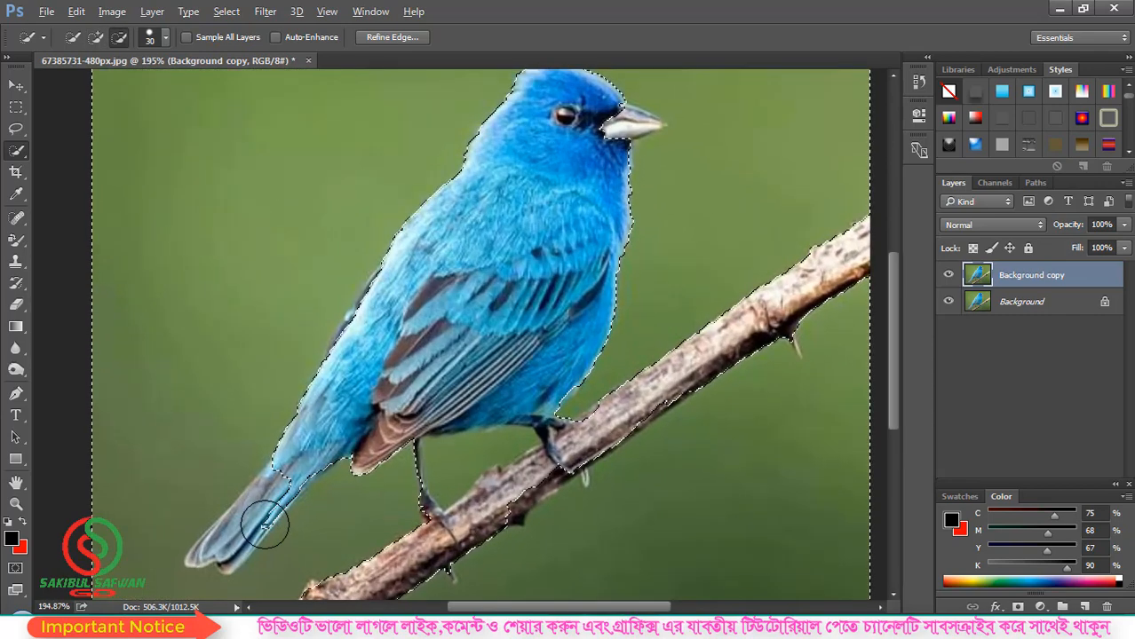
scroll(263, 534, down, 3)
scroll(259, 534, up, 2)
scroll(221, 575, up, 3)
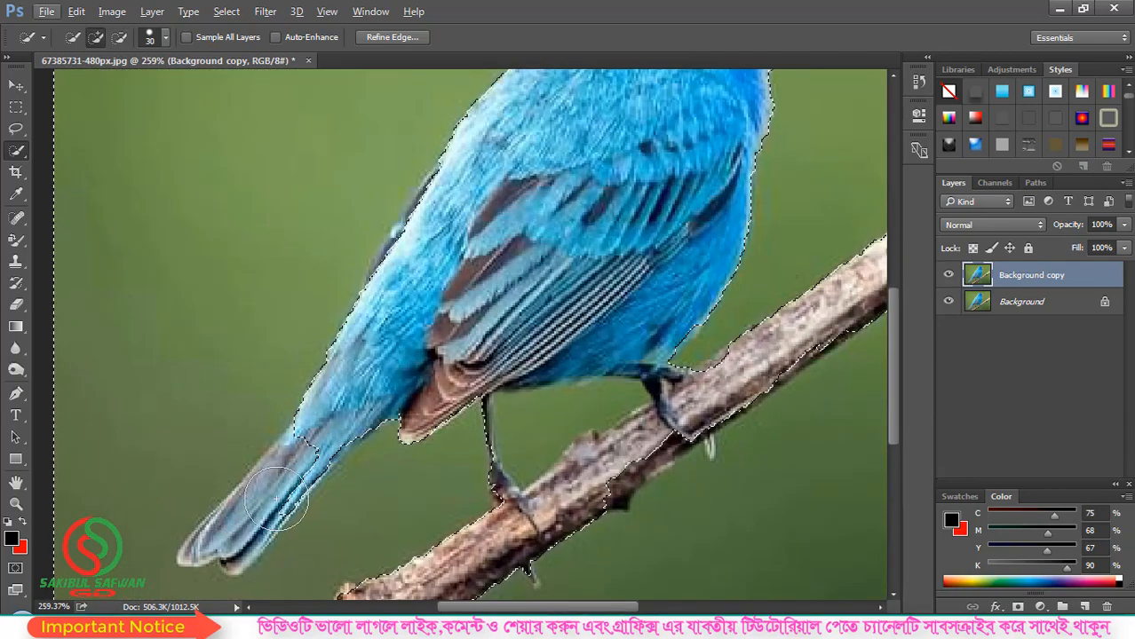
scroll(241, 457, down, 1)
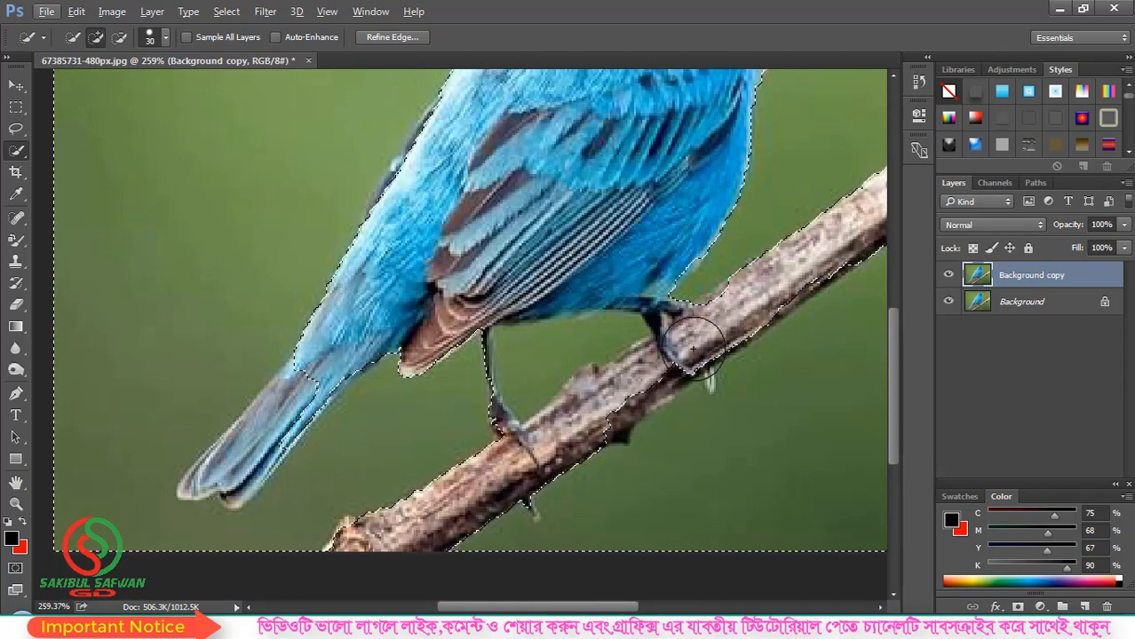
scroll(621, 382, down, 1)
scroll(578, 383, right, 1)
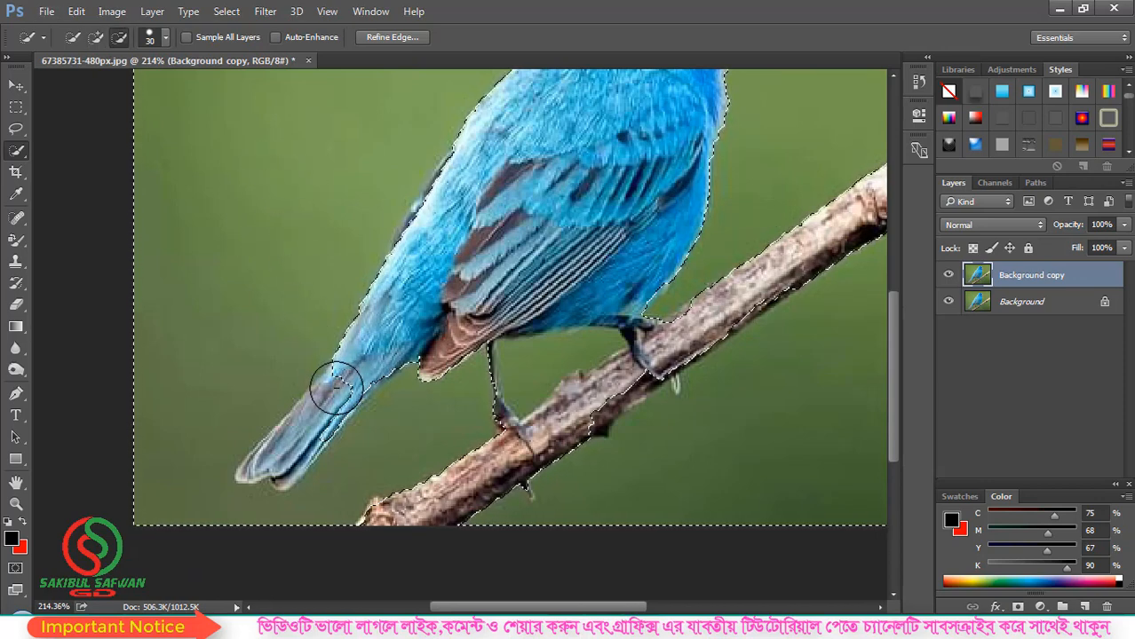
alt+click(314, 362)
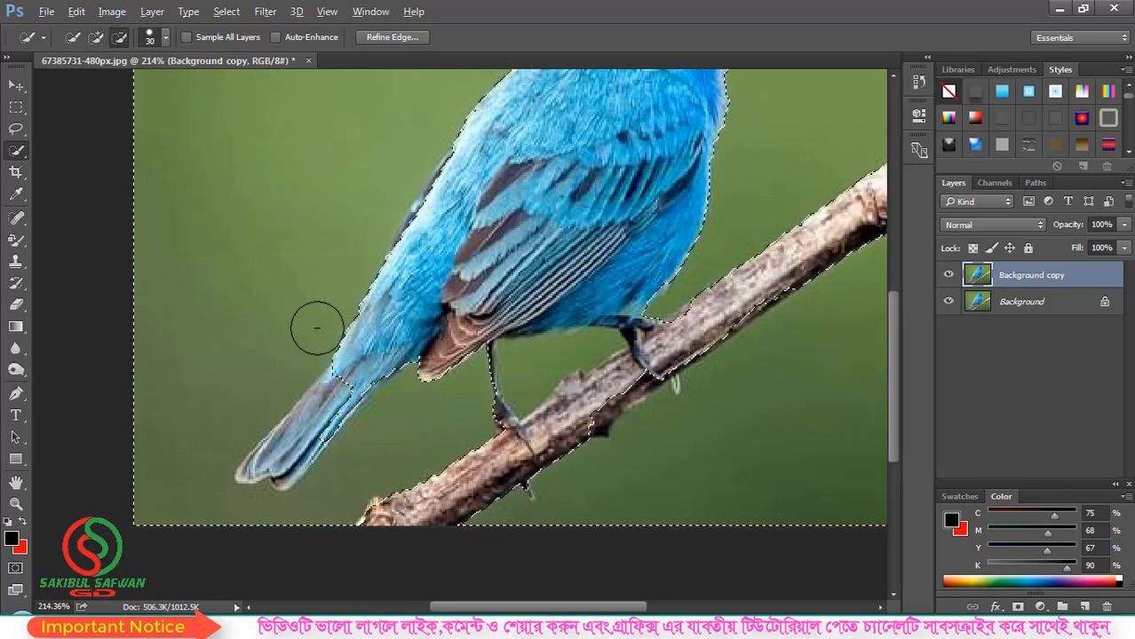
key(alt)
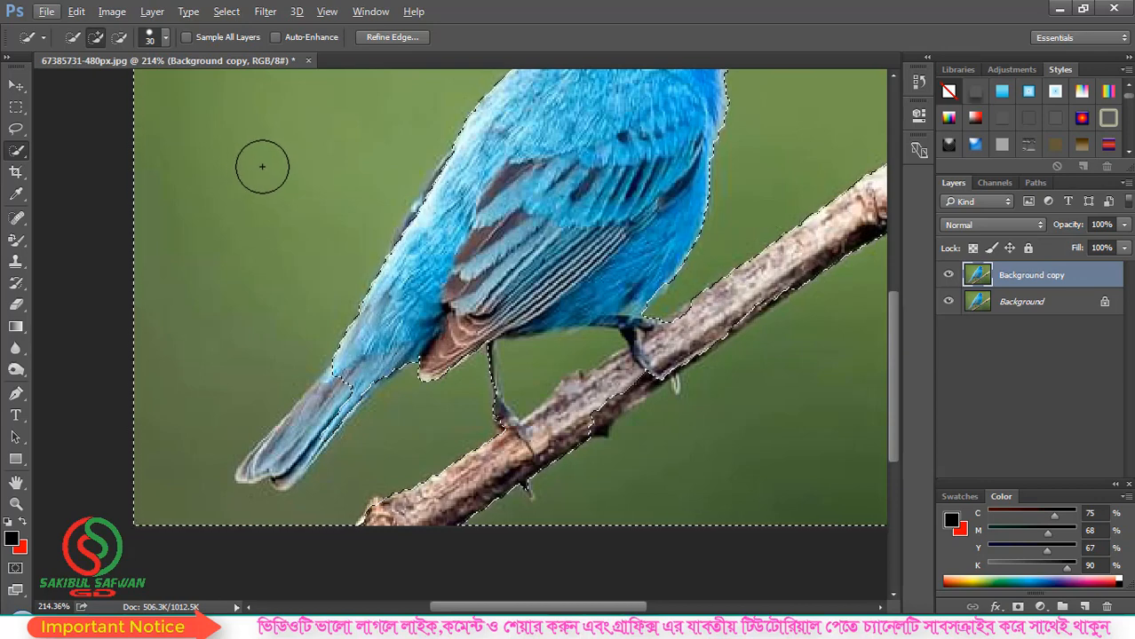
key(bracketleft)
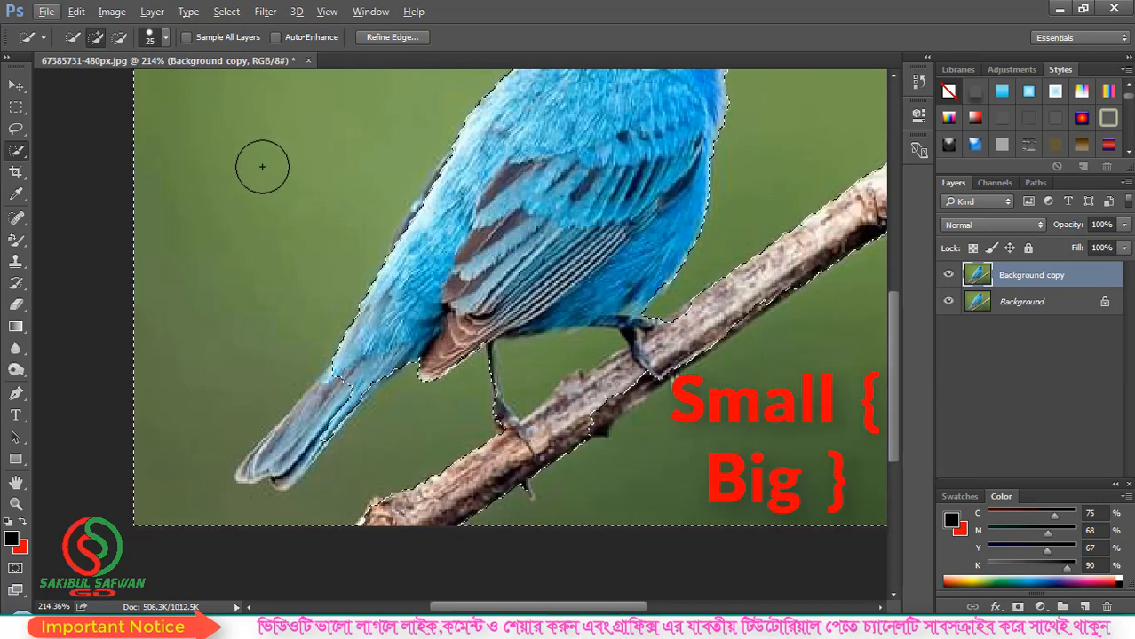
key(bracketleft)
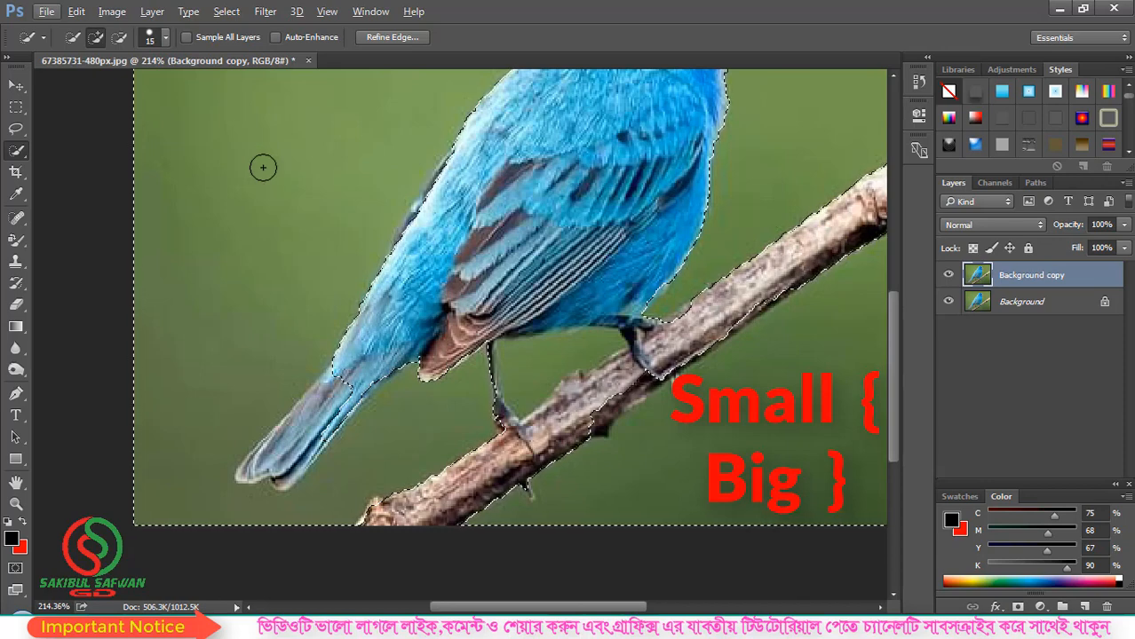
key(bracketright)
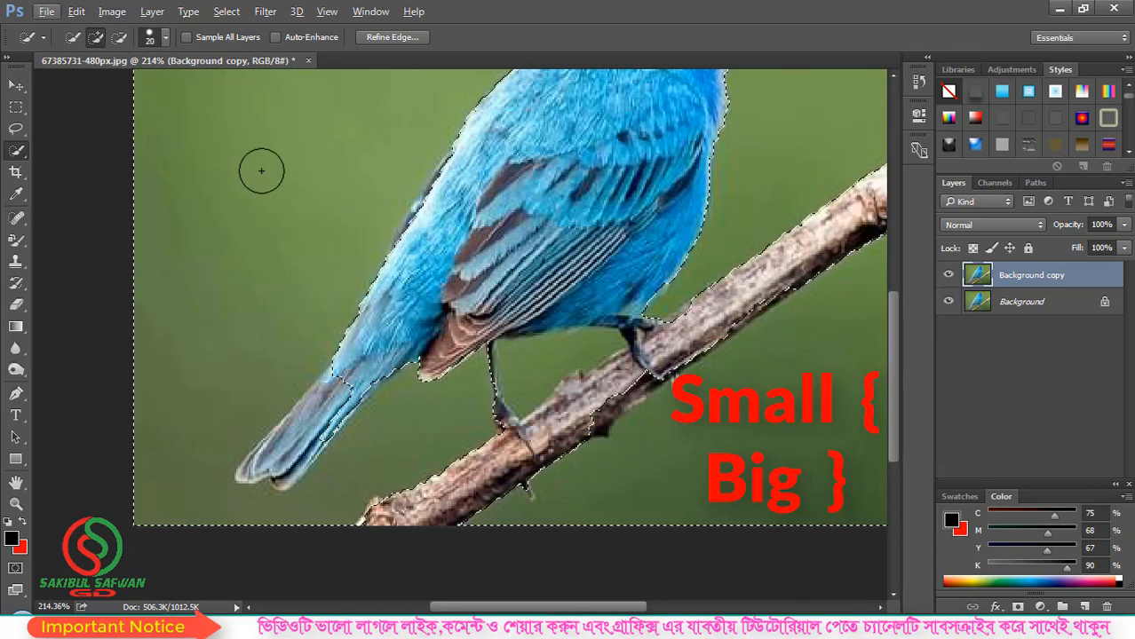
key(bracketleft)
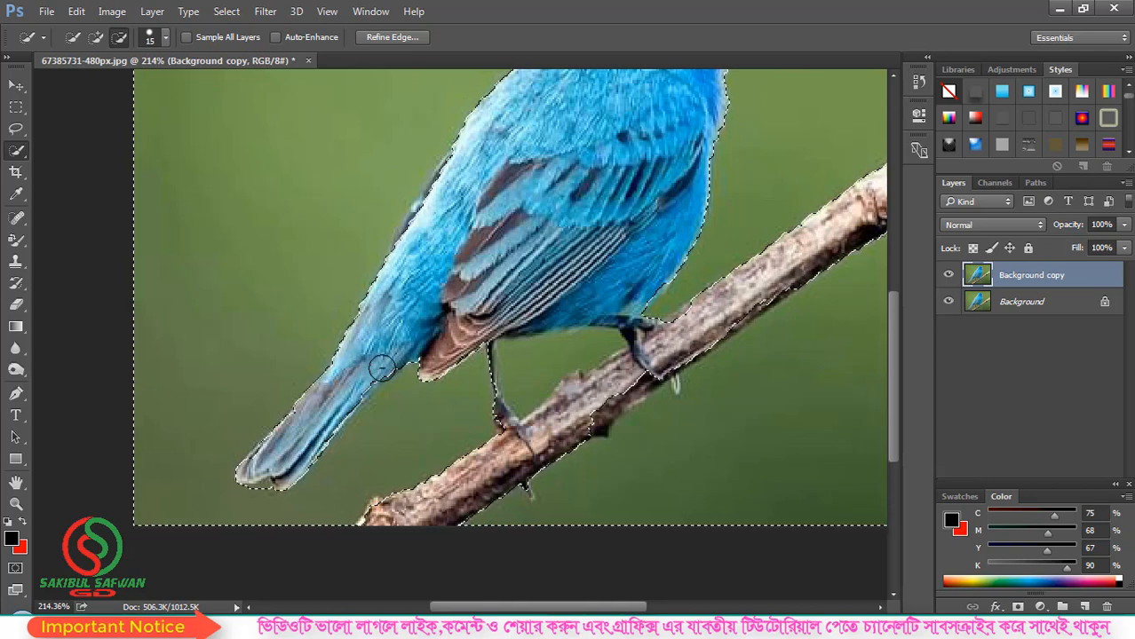
Step: Subtract the missed underside of the branch from the selection
scroll(407, 329, down, 2)
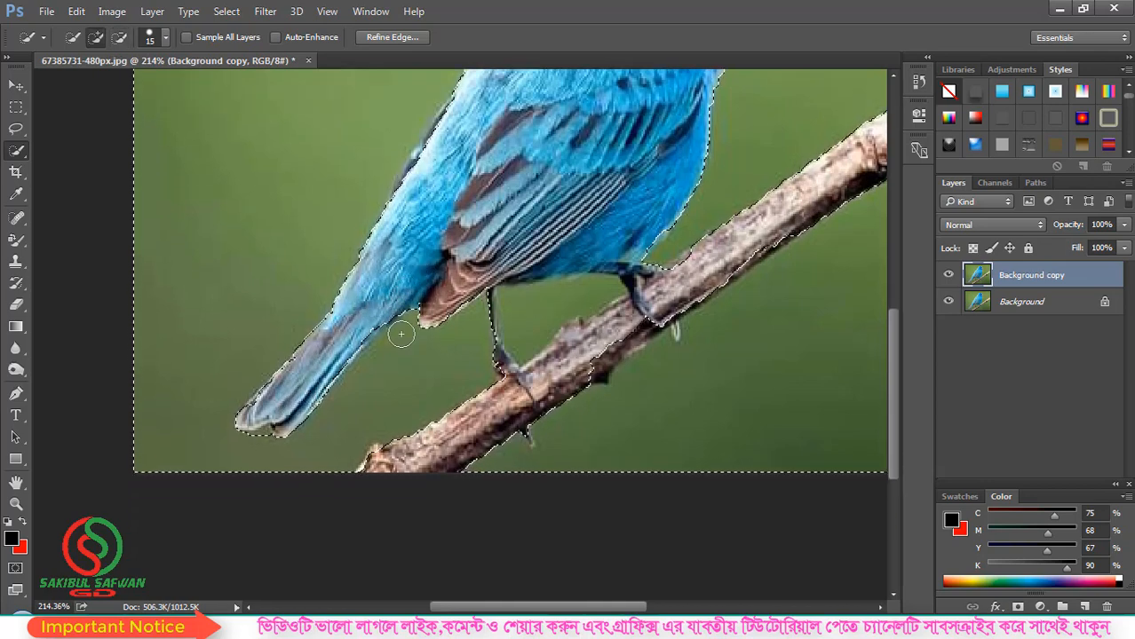
click(121, 43)
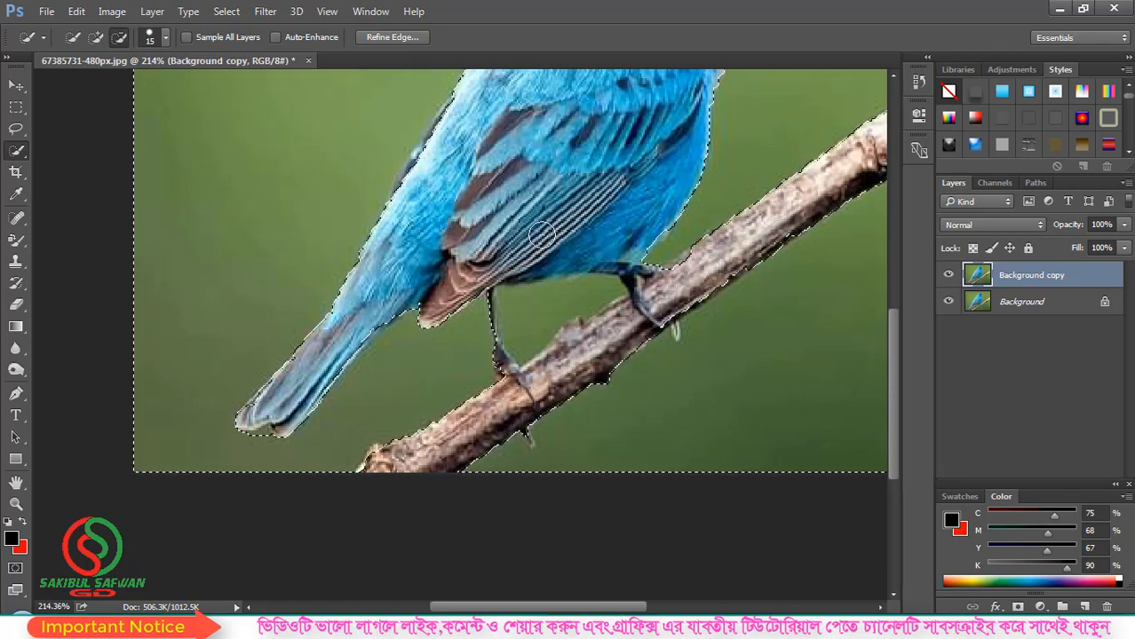
Step: Subtract the bird's beak from the selection and refine the selection edge around the beak's tip
scroll(578, 213, up, 5)
scroll(746, 147, up, 3)
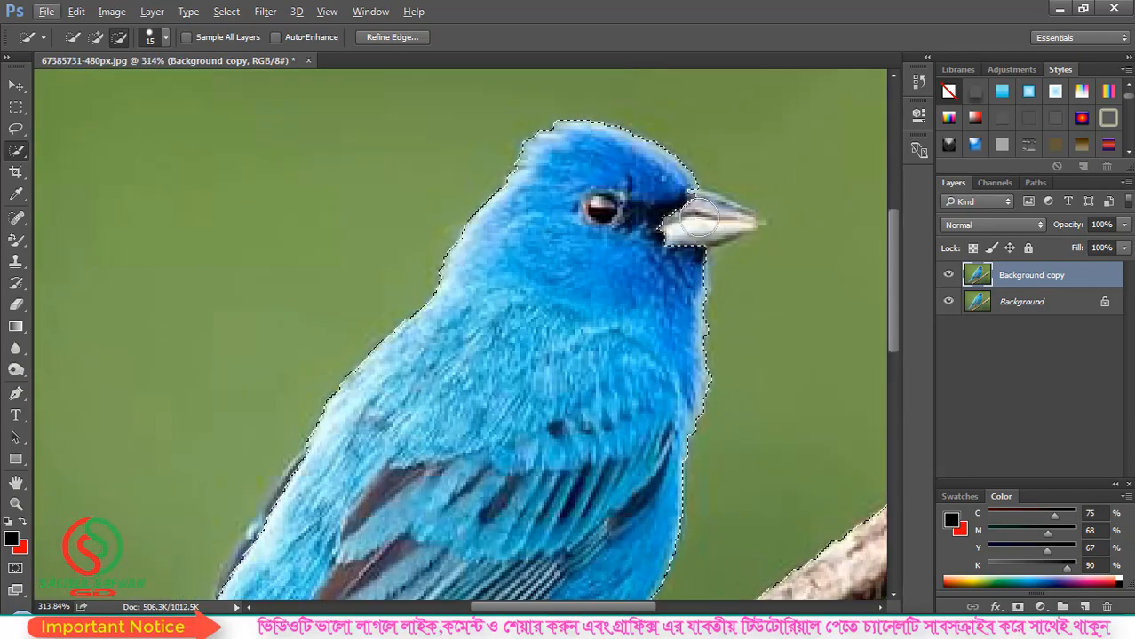
click(669, 219)
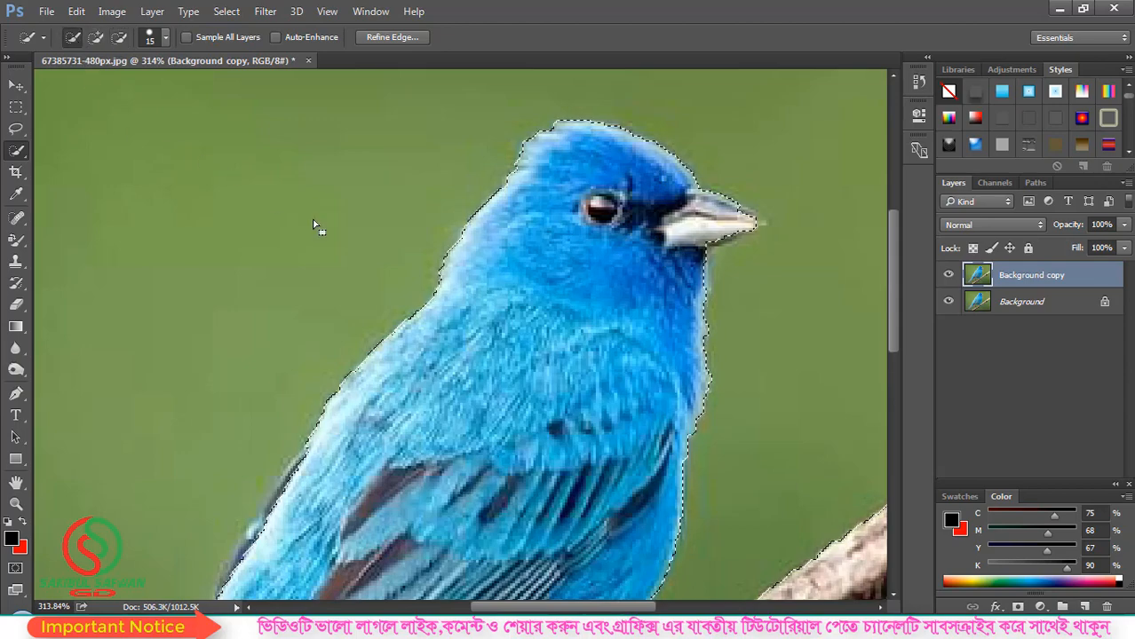
scroll(693, 233, down, 3)
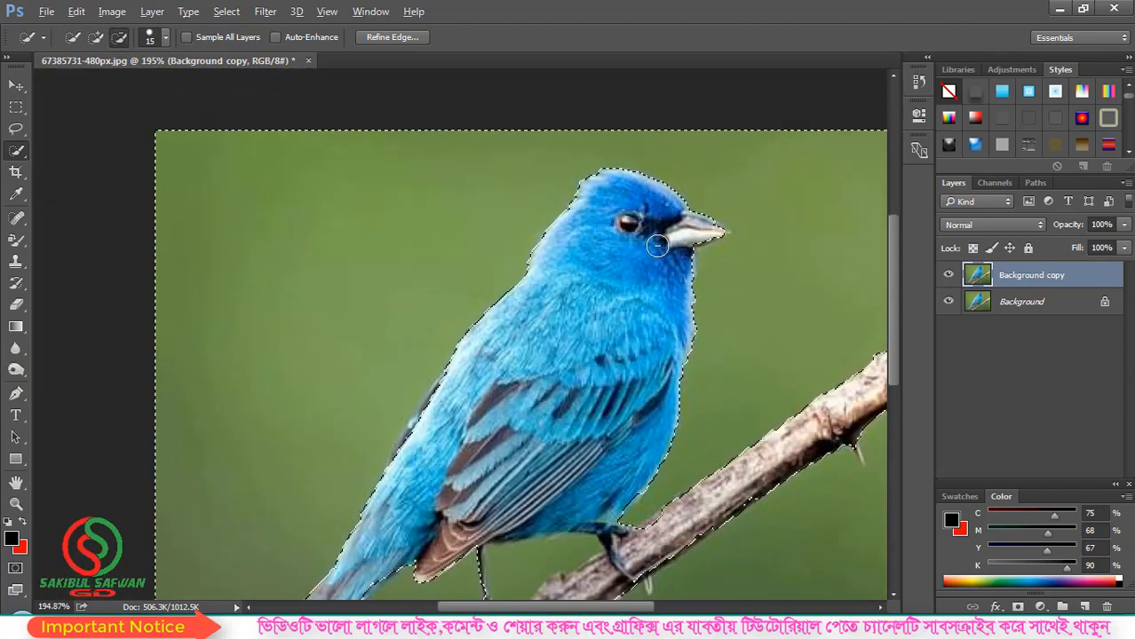
scroll(581, 192, up, 1)
scroll(579, 194, up, 2)
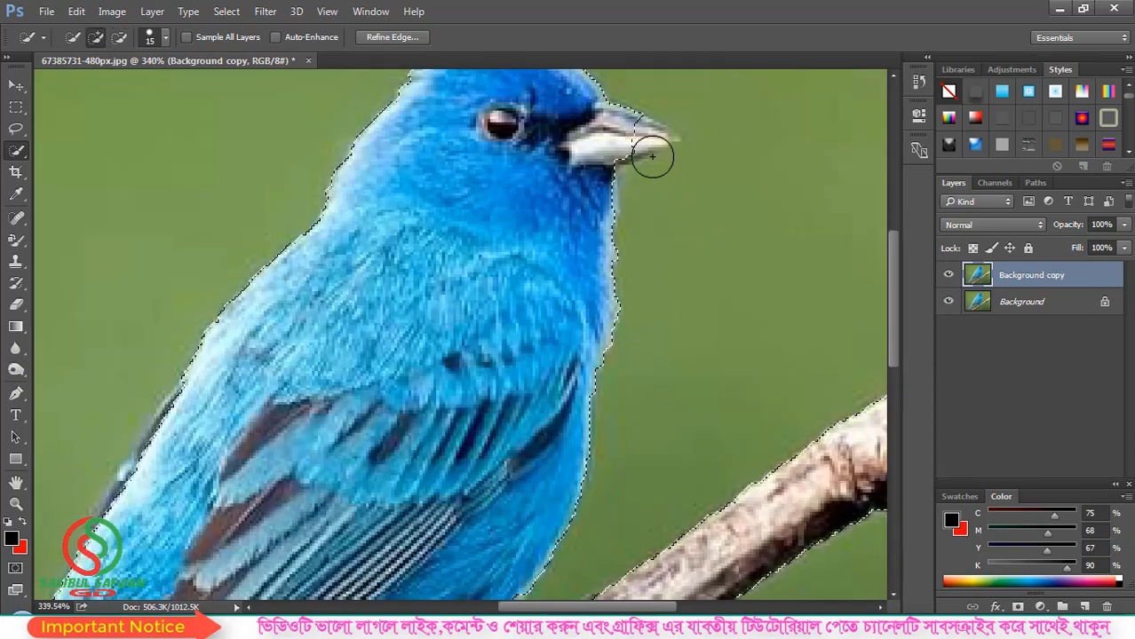
scroll(661, 182, up, 2)
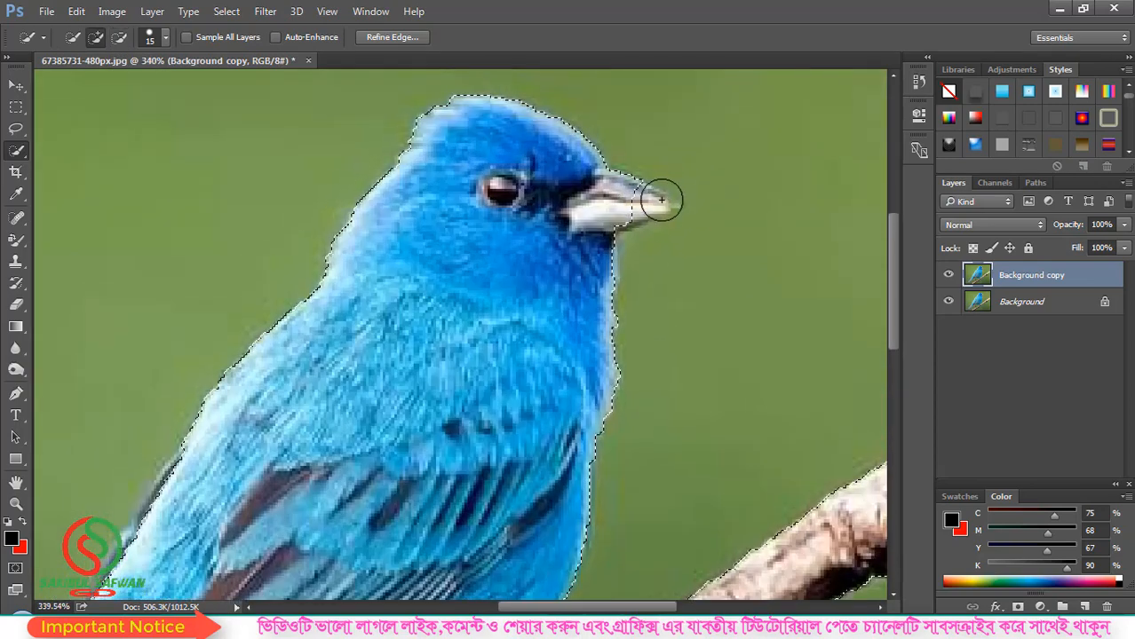
key(alt)
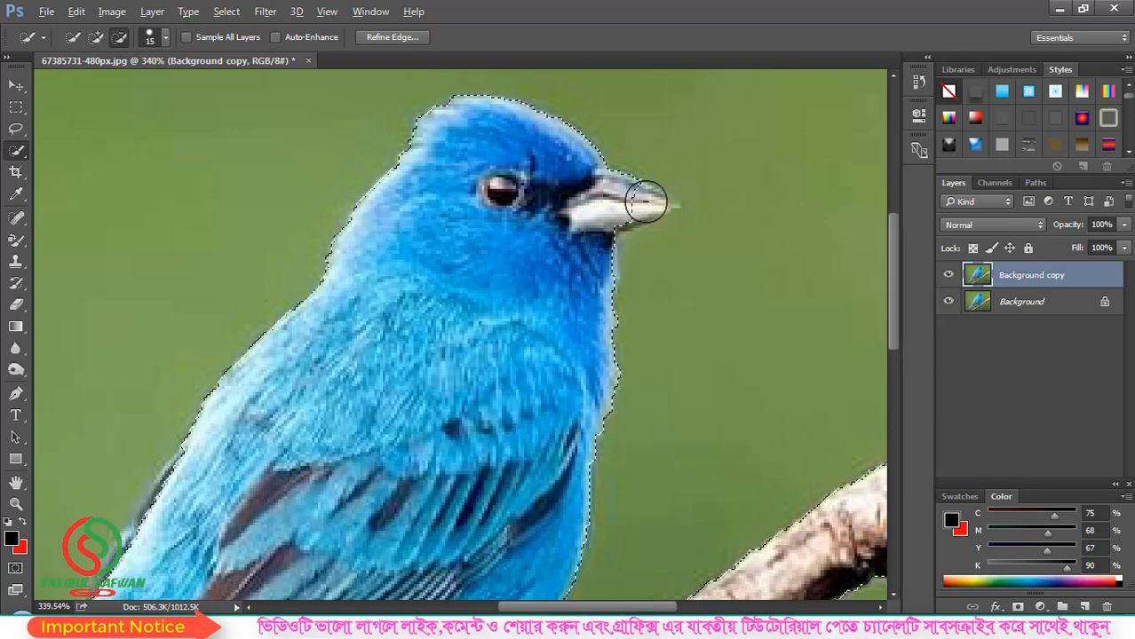
click(640, 206)
click(653, 203)
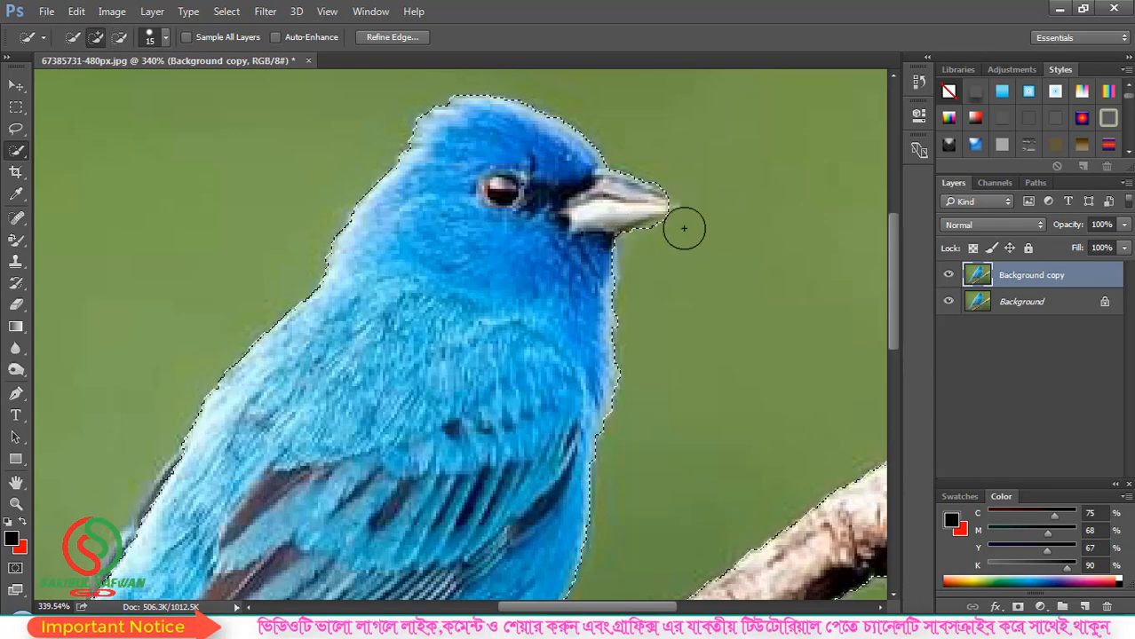
Step: Add the green gap enclosed by the bird's belly, legs and the branch to the selection
scroll(373, 304, down, 5)
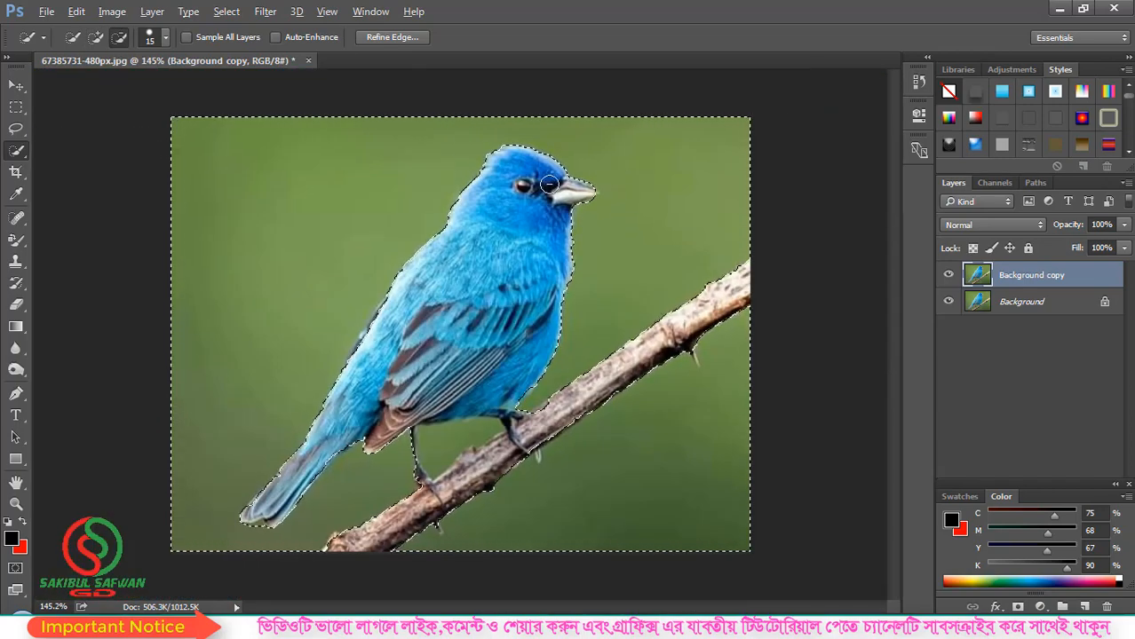
key(alt)
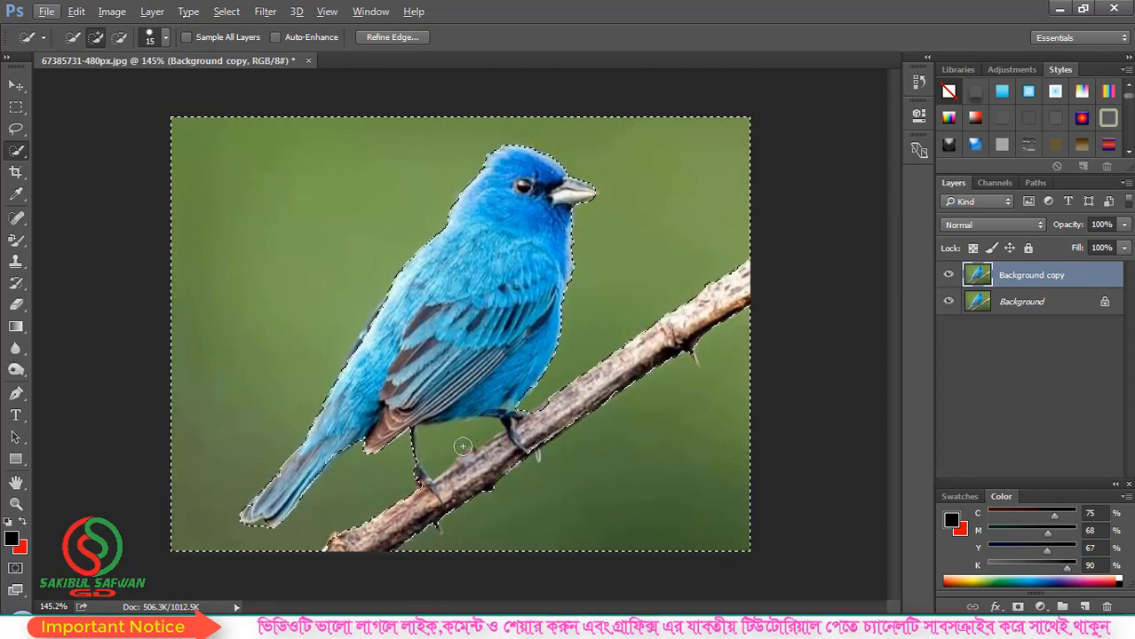
scroll(483, 397, up, 5)
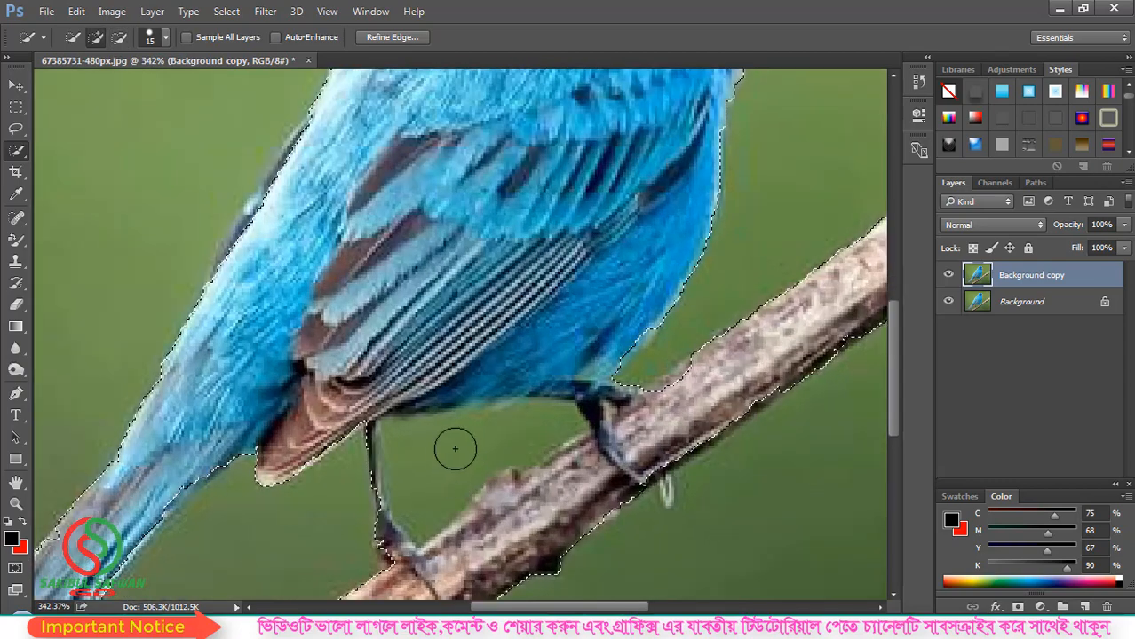
alt+click(455, 449)
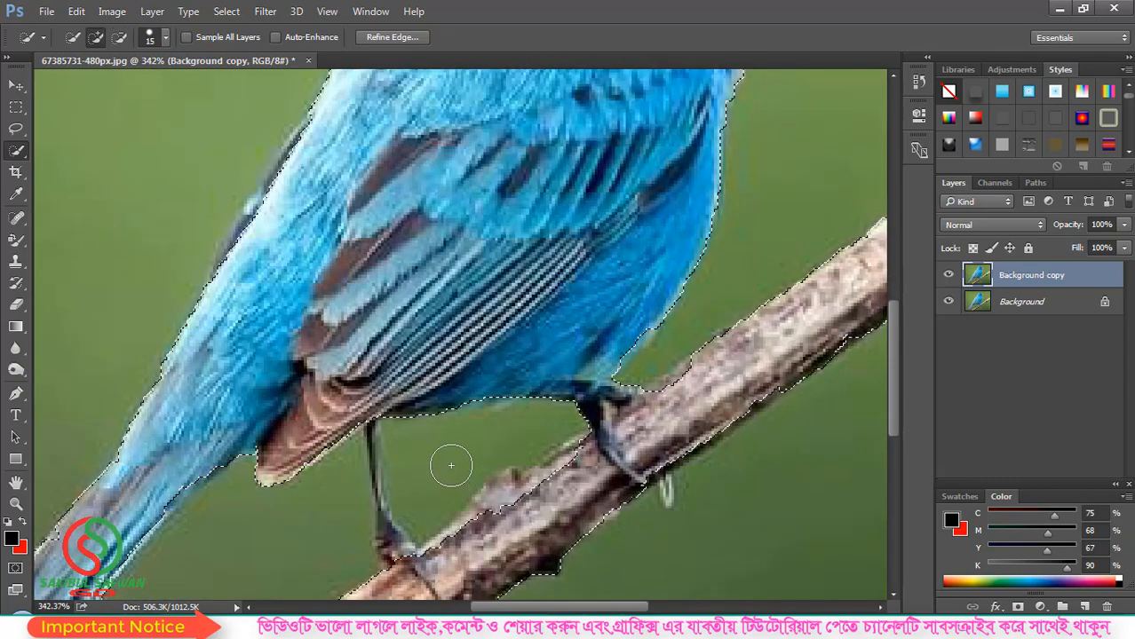
Step: Reduce the selection brush size to 5 and subtract the bird's thin rear leg from the selection
scroll(450, 458, down, 3)
scroll(373, 401, up, 1)
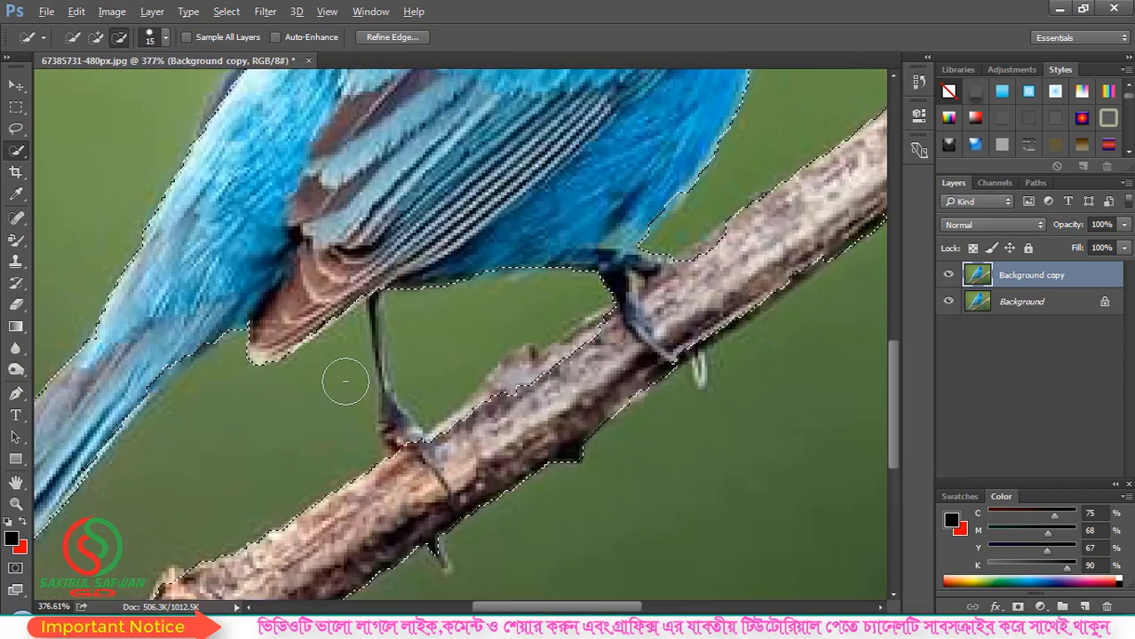
key(bracketleft)
key(bracketleft)
key(bracketleft)
key(bracketleft)
key(bracketleft)
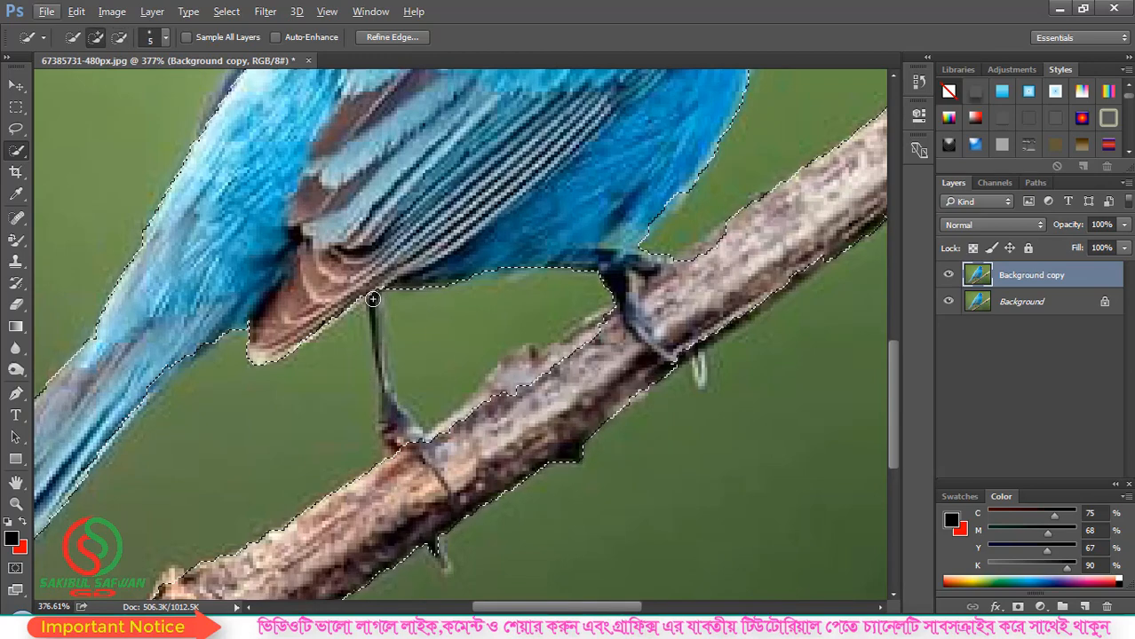
key(bracketleft)
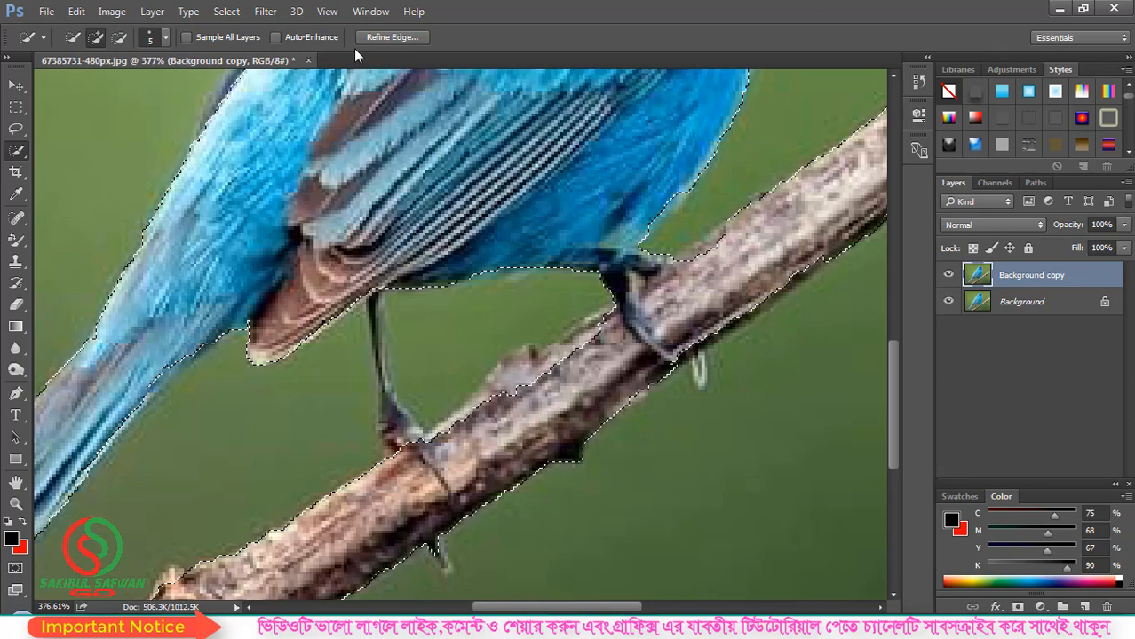
click(119, 36)
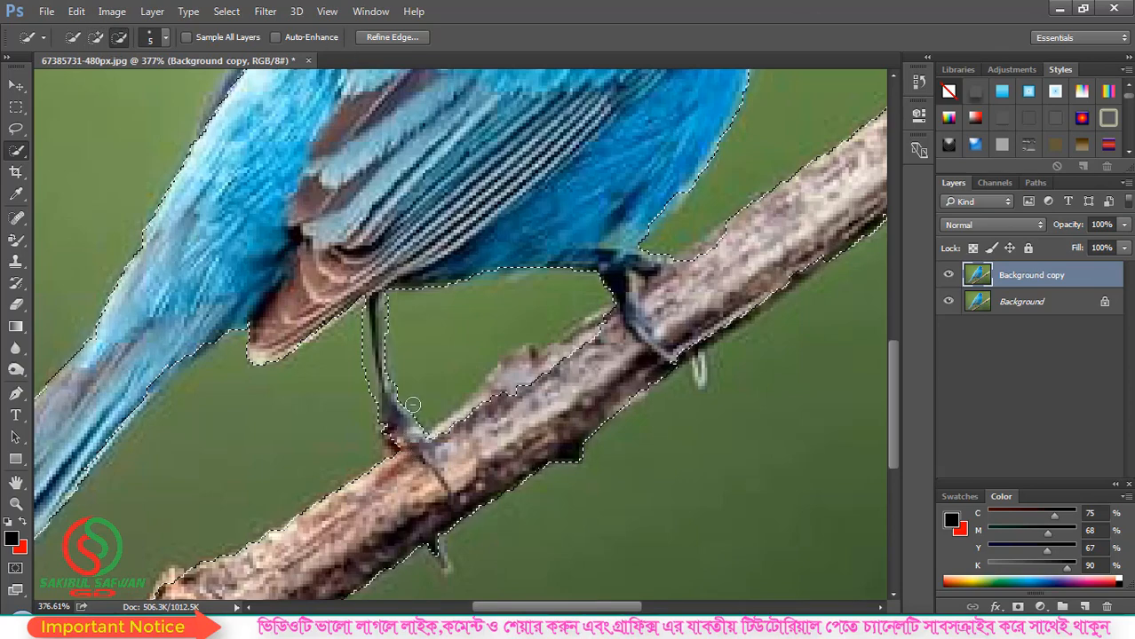
Step: Delete the selected green area from the Background copy layer and hide the Background layer
key(ctrl+0)
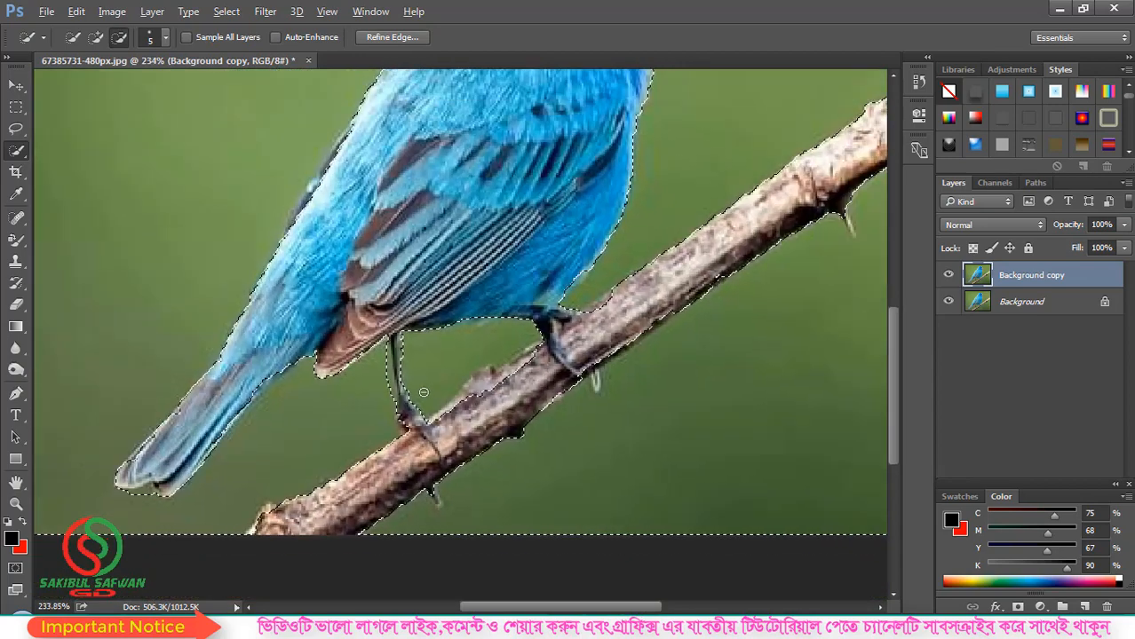
key(alt)
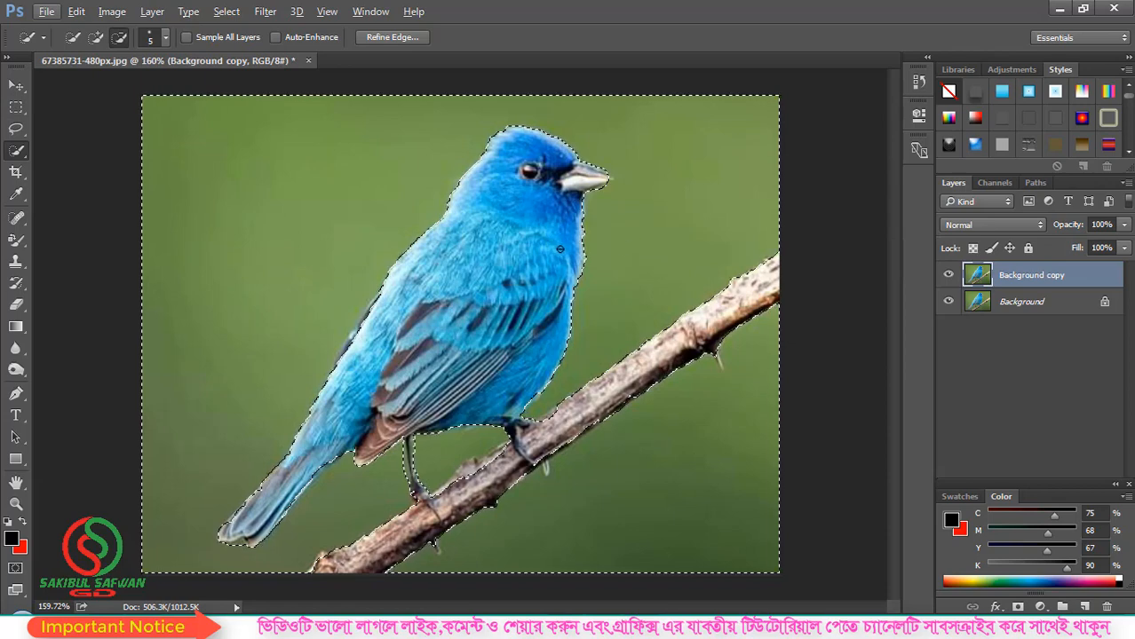
key(Delete)
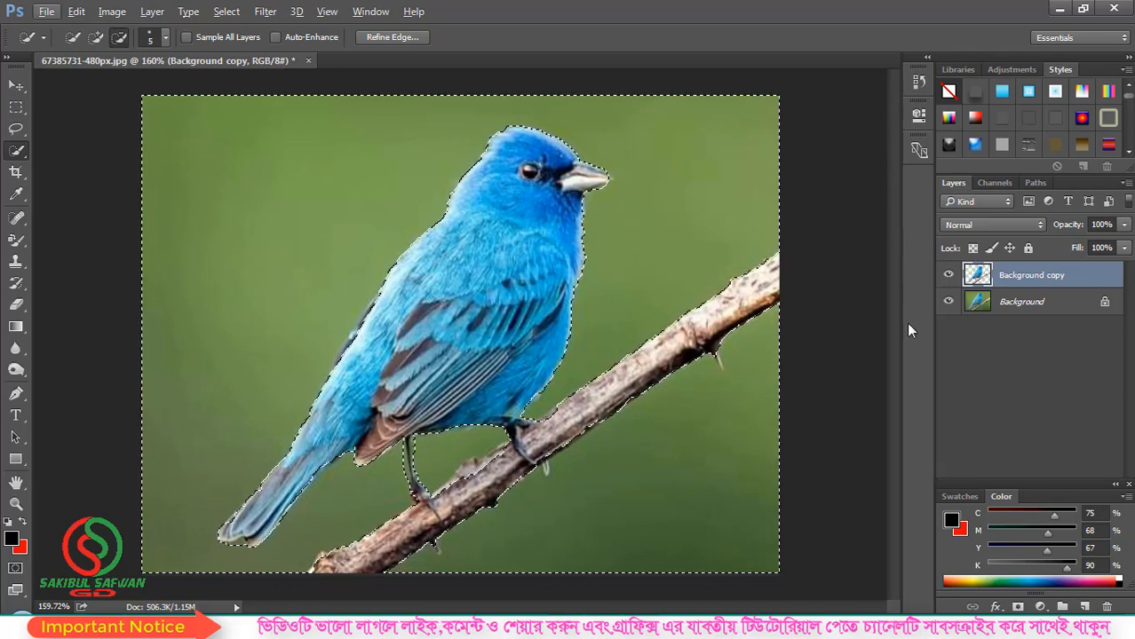
click(948, 302)
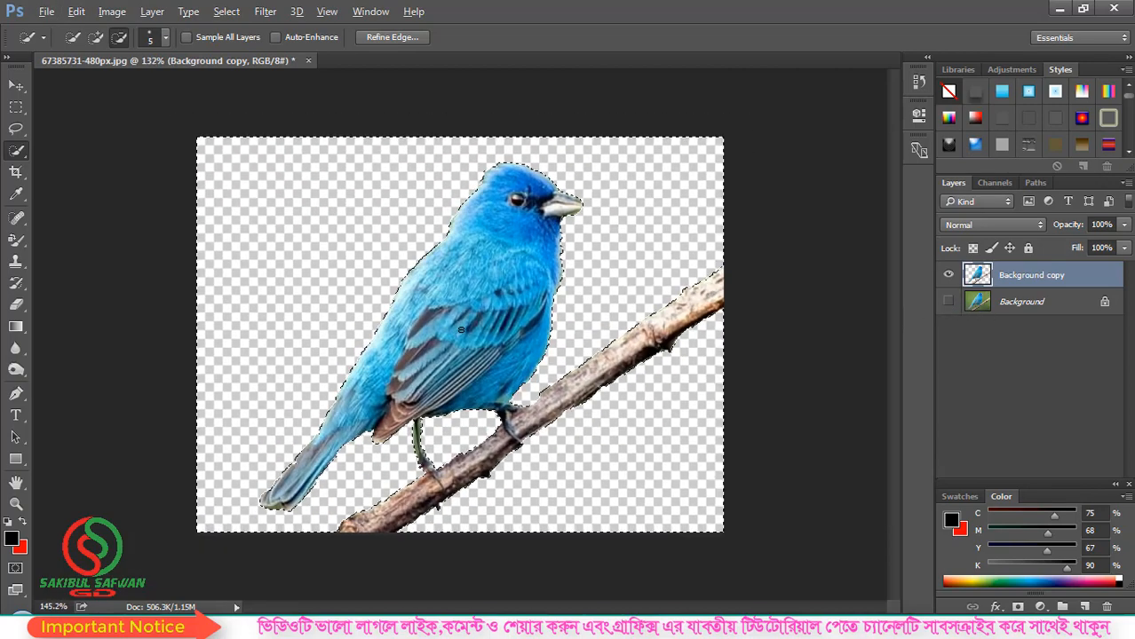
Step: Clear the selection and examine the edges of the cut-out bird and branch on transparency
scroll(461, 330, up, 1)
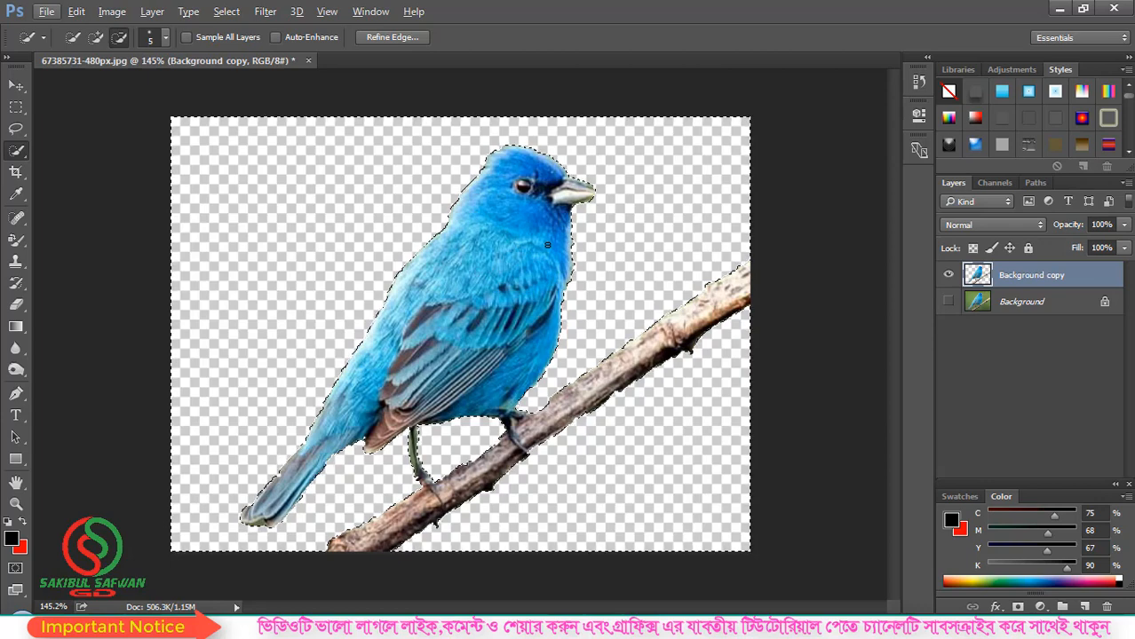
key(ctrl+d)
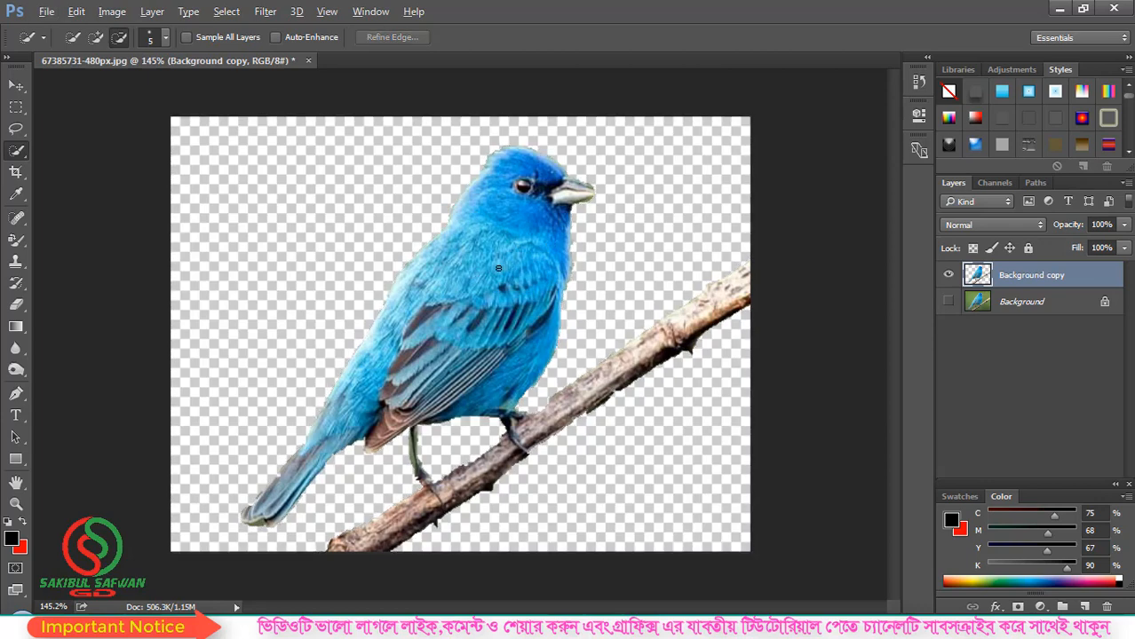
scroll(568, 321, down, 2)
scroll(592, 340, up, 4)
scroll(592, 339, down, 2)
scroll(313, 269, down, 1)
scroll(516, 305, up, 1)
scroll(422, 293, down, 1)
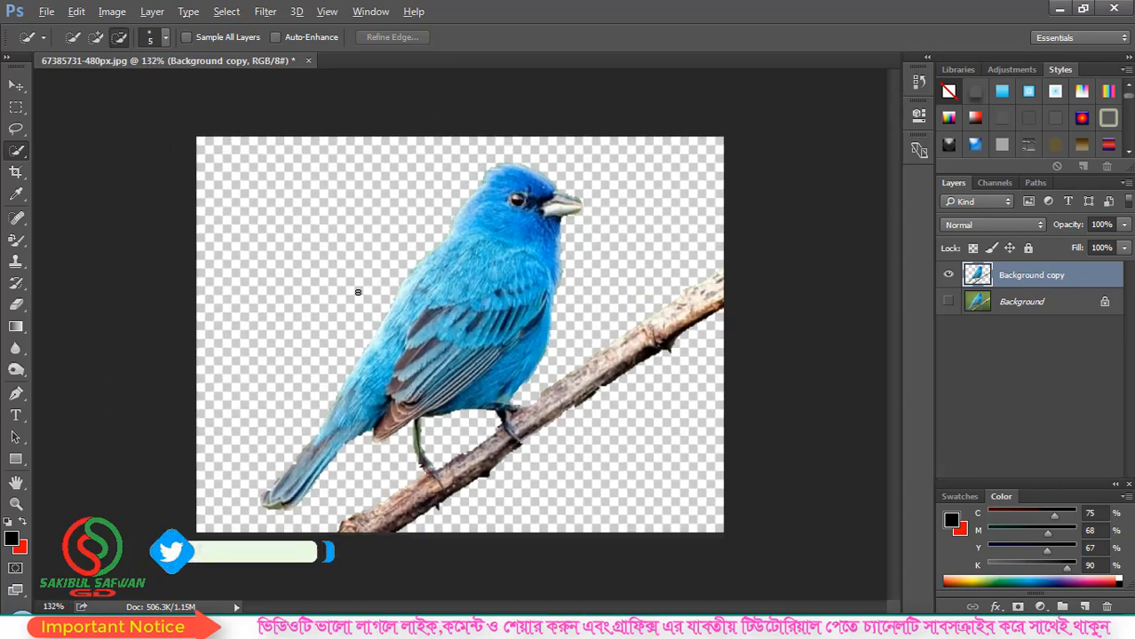
scroll(466, 318, up, 1)
scroll(466, 318, down, 1)
scroll(477, 328, up, 1)
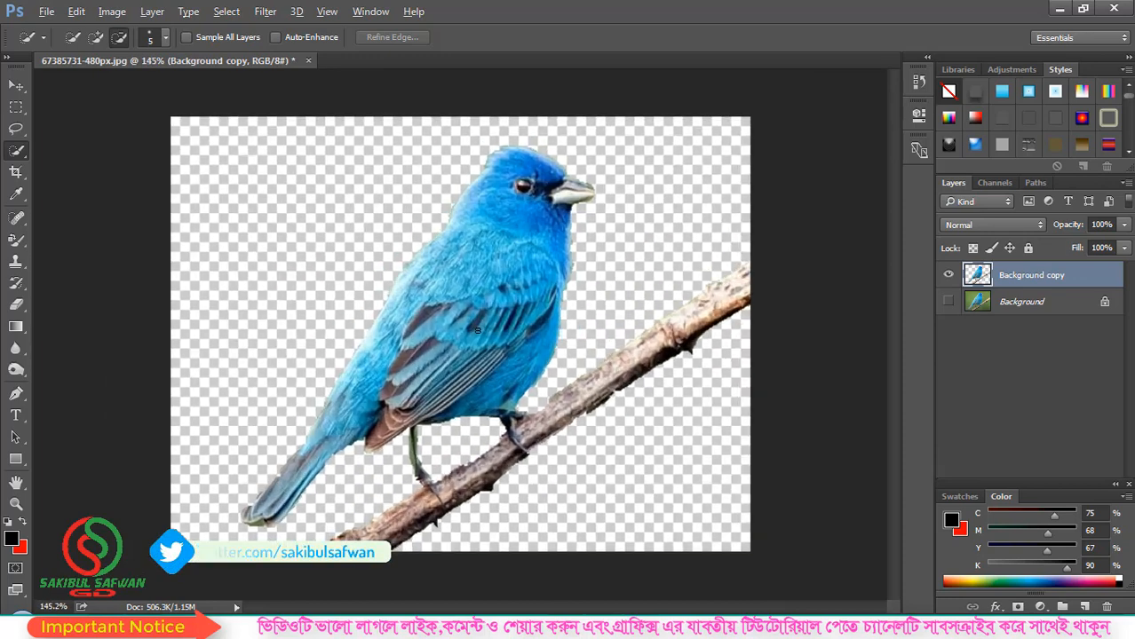
Step: Add a new layer between the Background and Background copy layers and fill it with the black foreground colour
click(1016, 307)
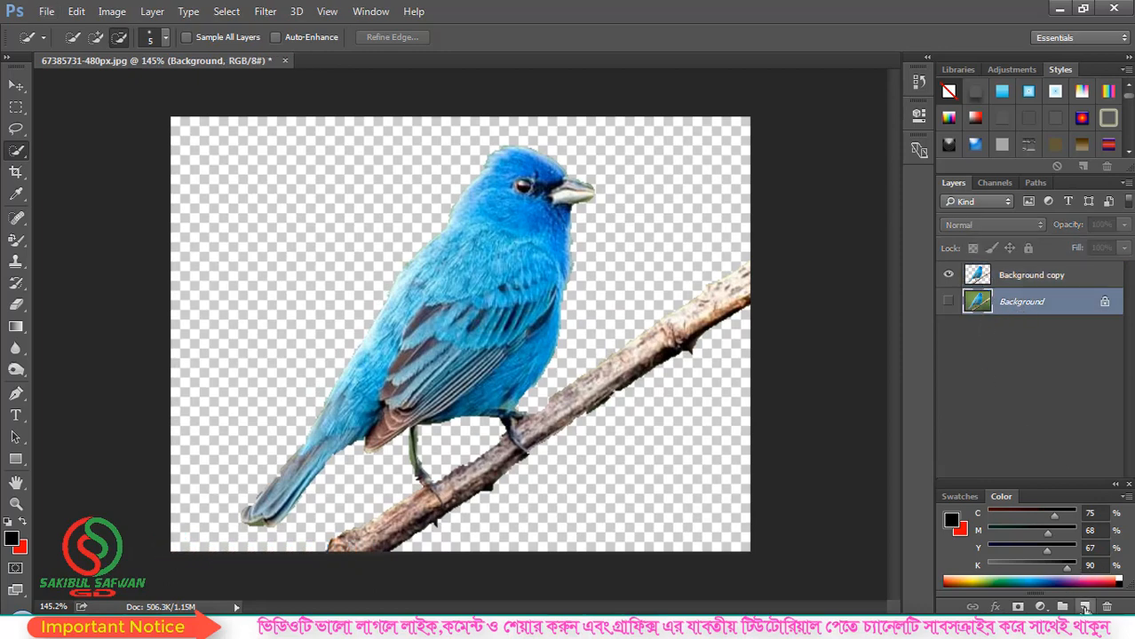
click(1084, 607)
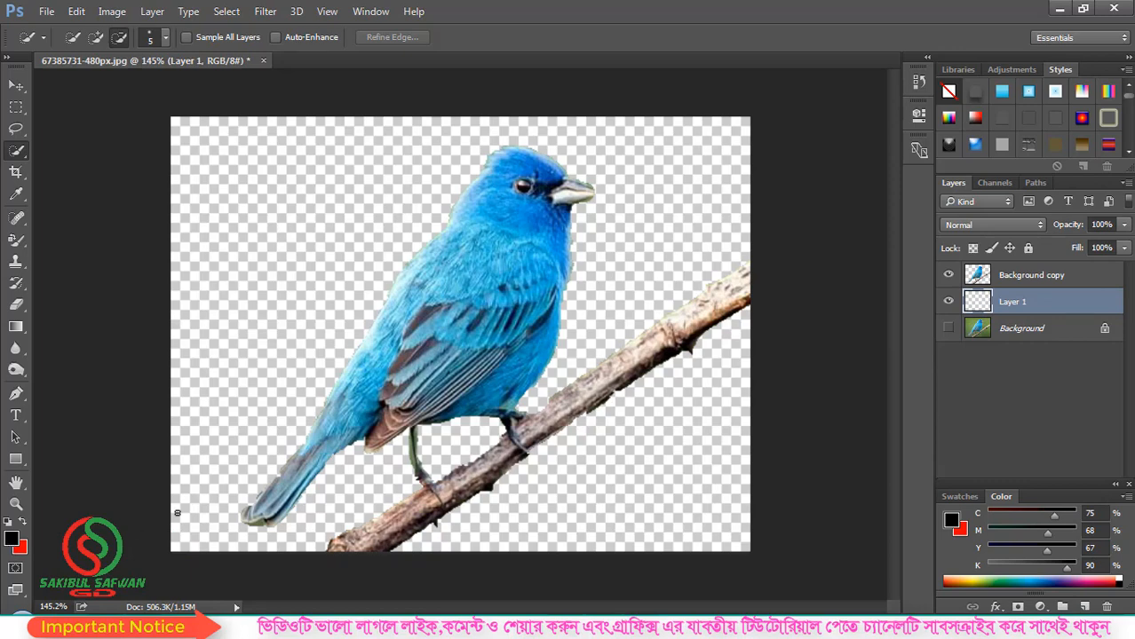
key(alt+BackSpace)
scroll(462, 331, down, 3)
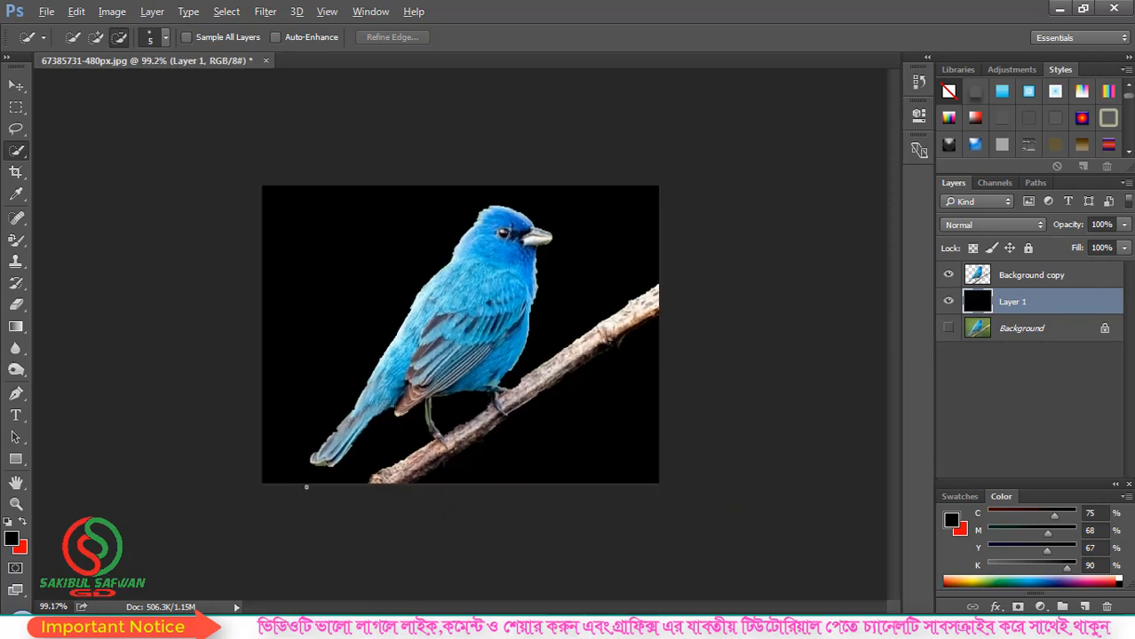
scroll(462, 331, up, 3)
scroll(461, 331, up, 1)
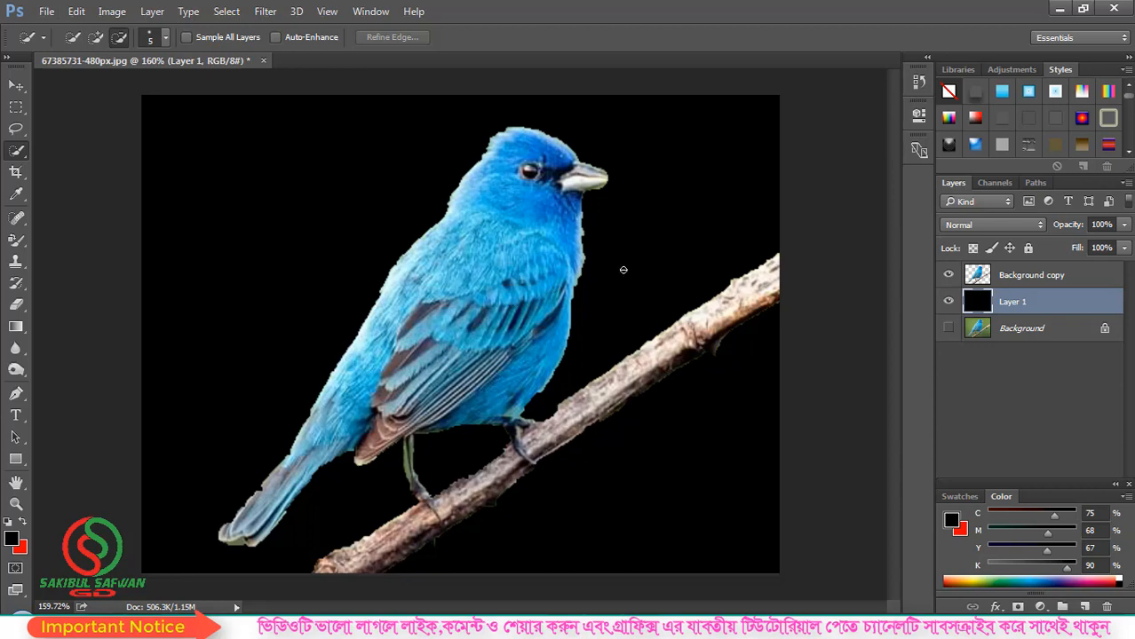
scroll(623, 267, down, 2)
scroll(632, 293, up, 1)
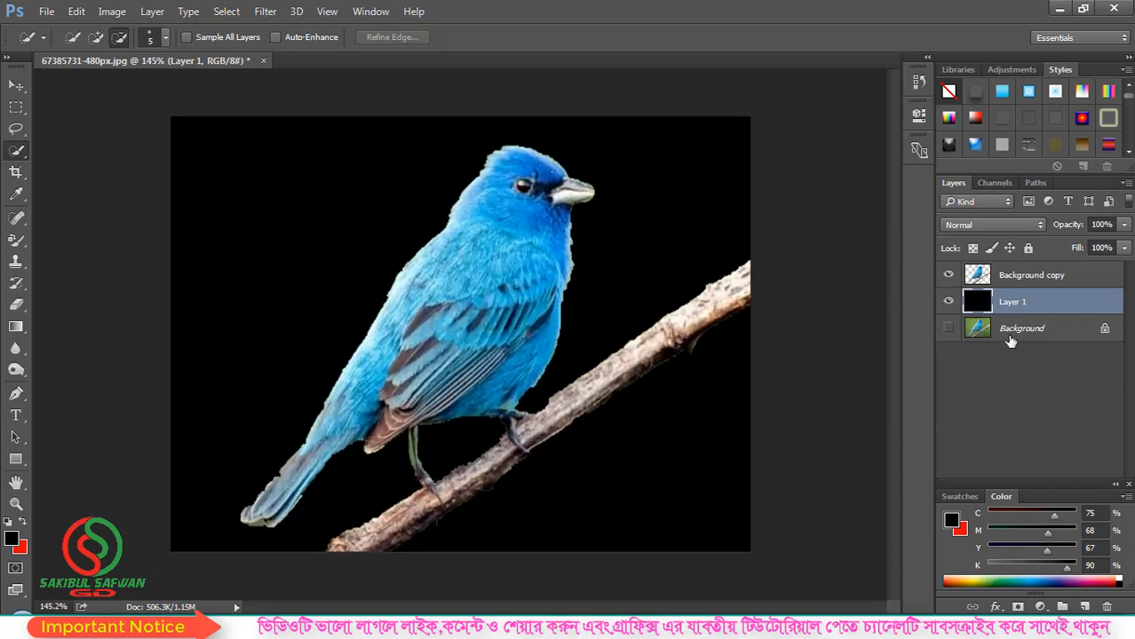
Step: Undo the added layer, its black fill, the deselection and the deletion to restore the green area with its selection
click(948, 302)
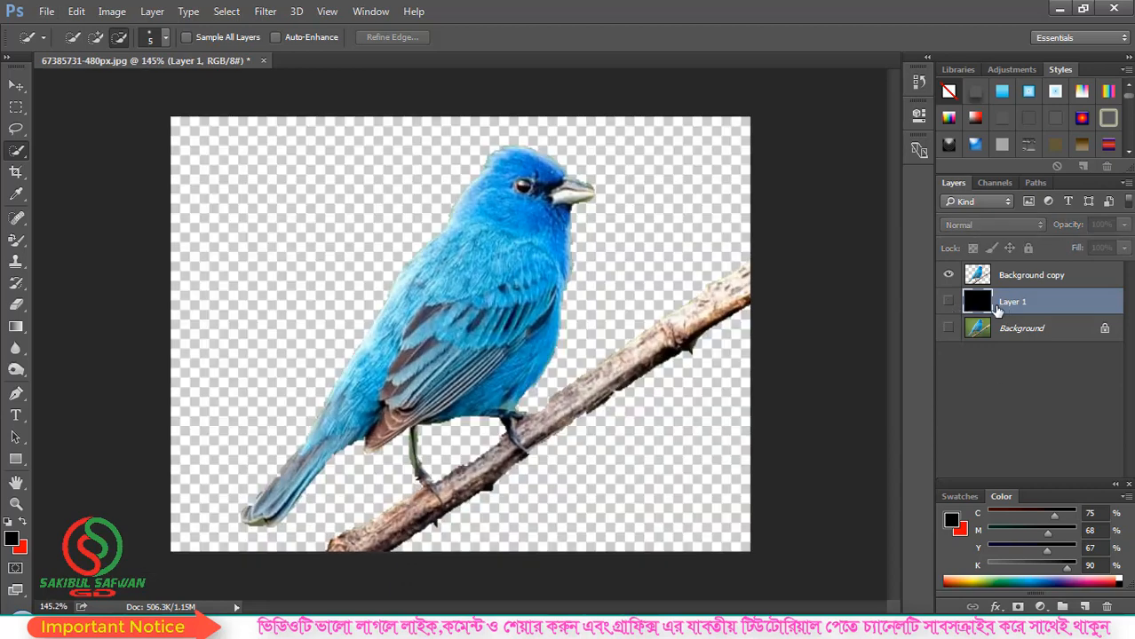
scroll(328, 372, down, 1)
key(ctrl+z)
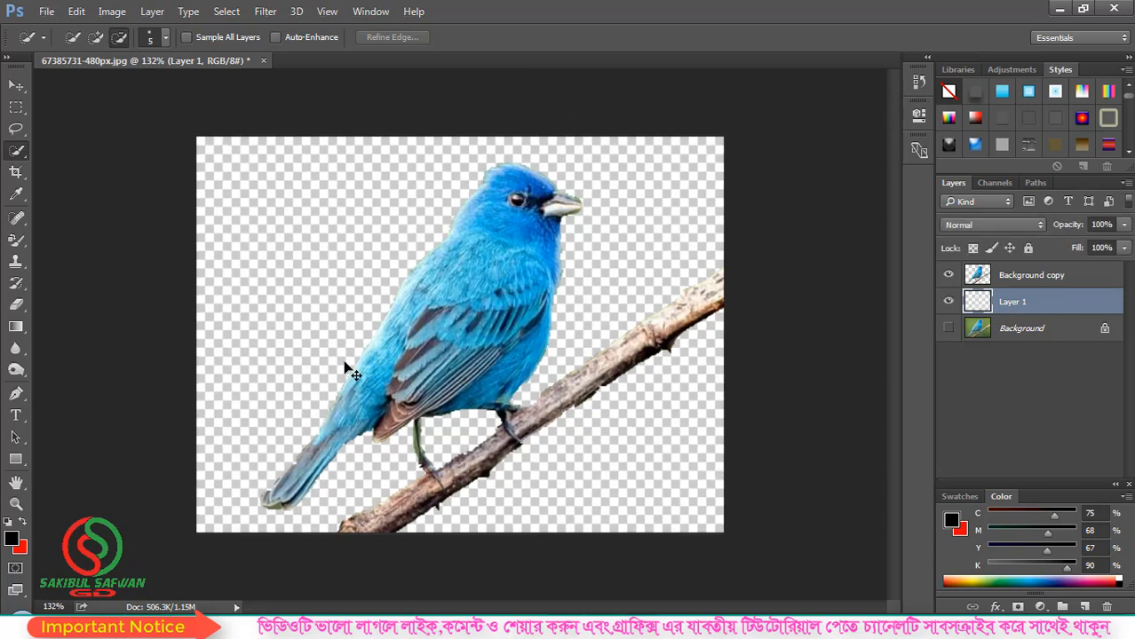
key(ctrl+alt+z)
key(ctrl+alt+z)
key(ctrl+alt+z)
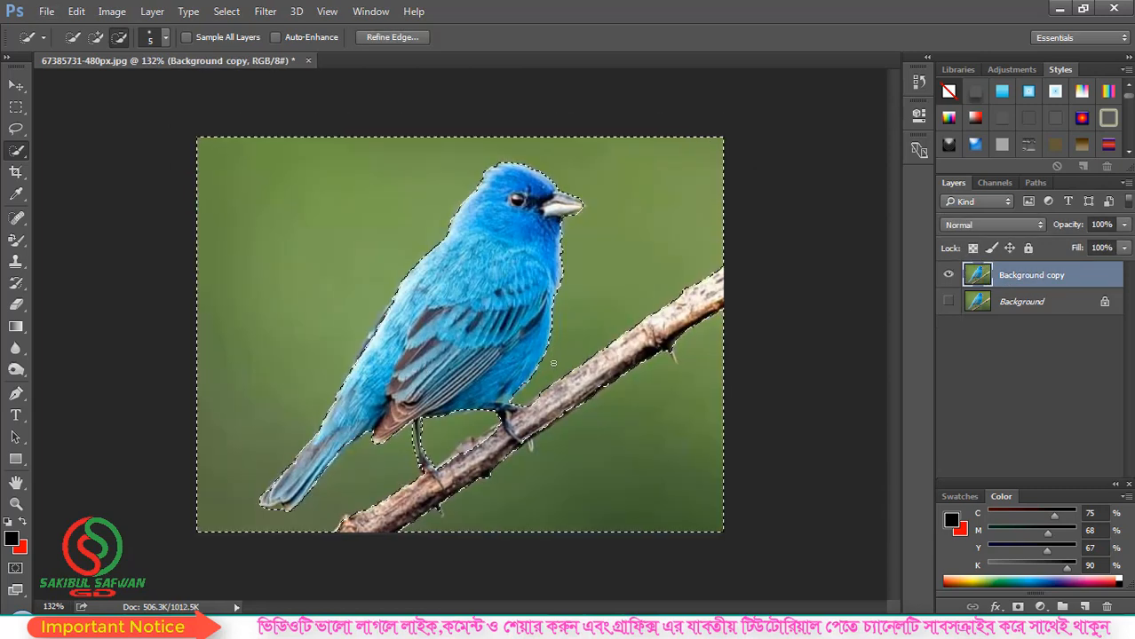
scroll(321, 363, down, 2)
scroll(652, 304, up, 2)
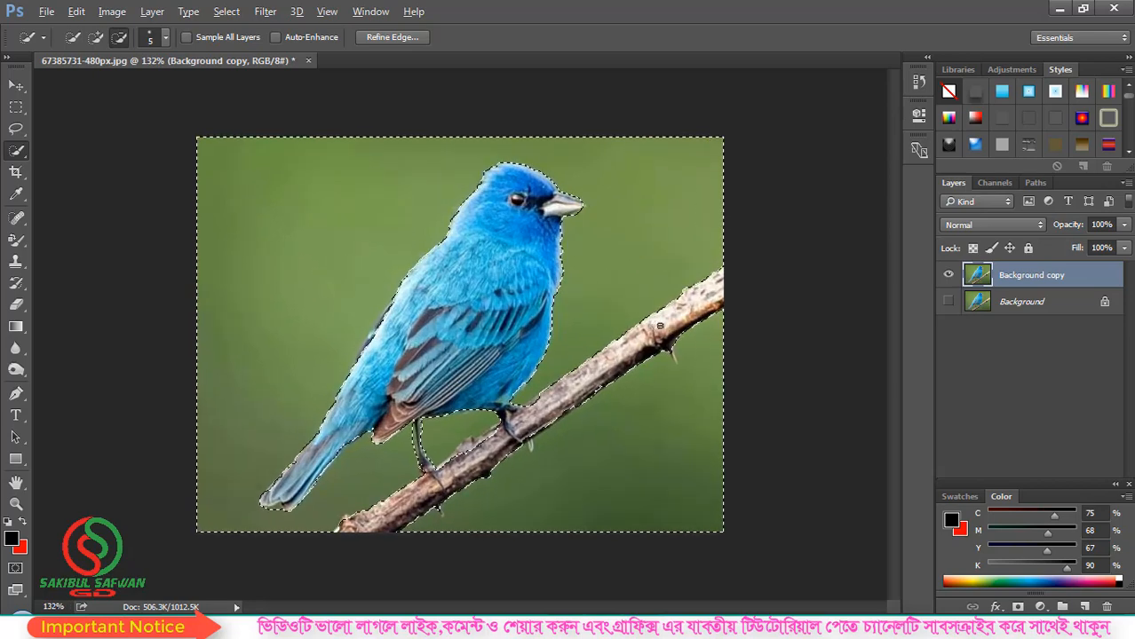
Step: Invert the selection to the bird and branch and copy the selected pixels
key(alt)
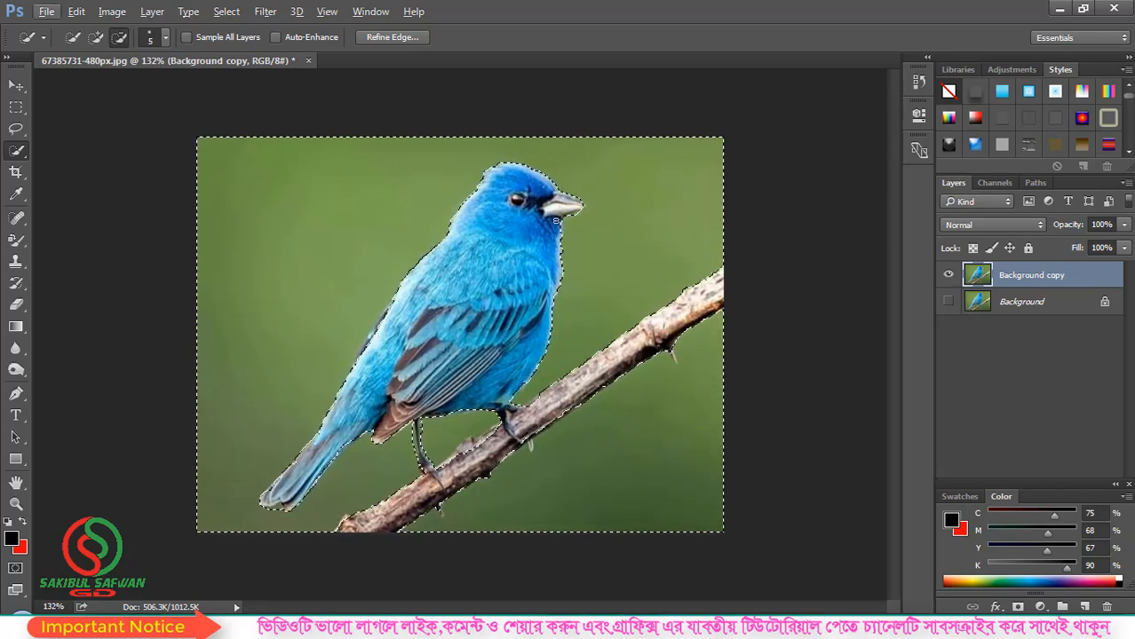
click(232, 12)
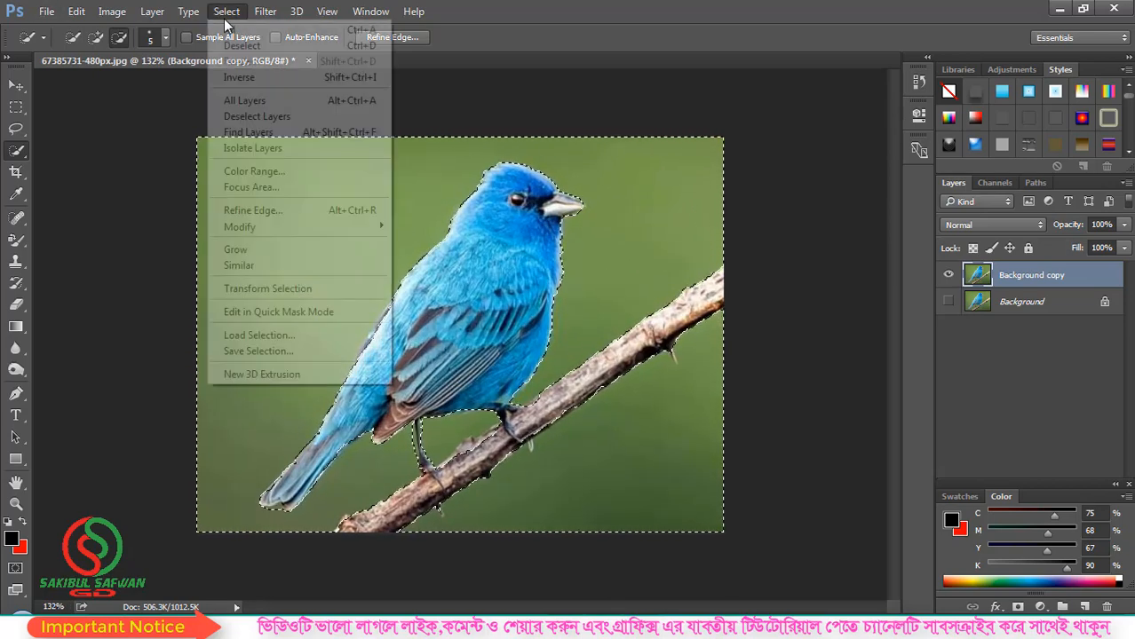
click(295, 78)
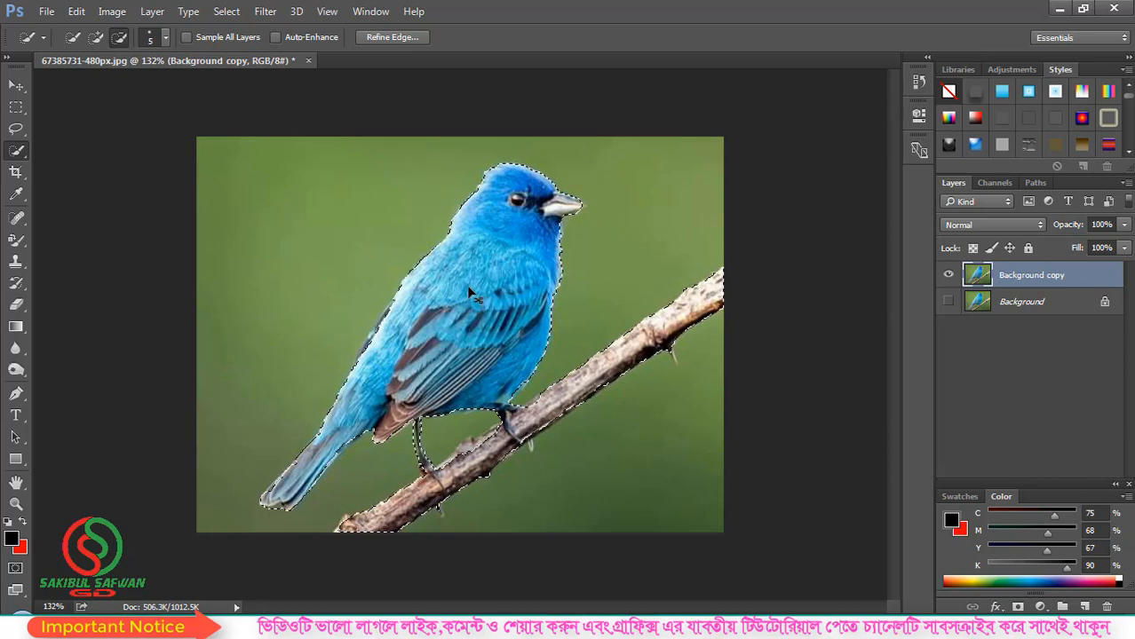
click(76, 13)
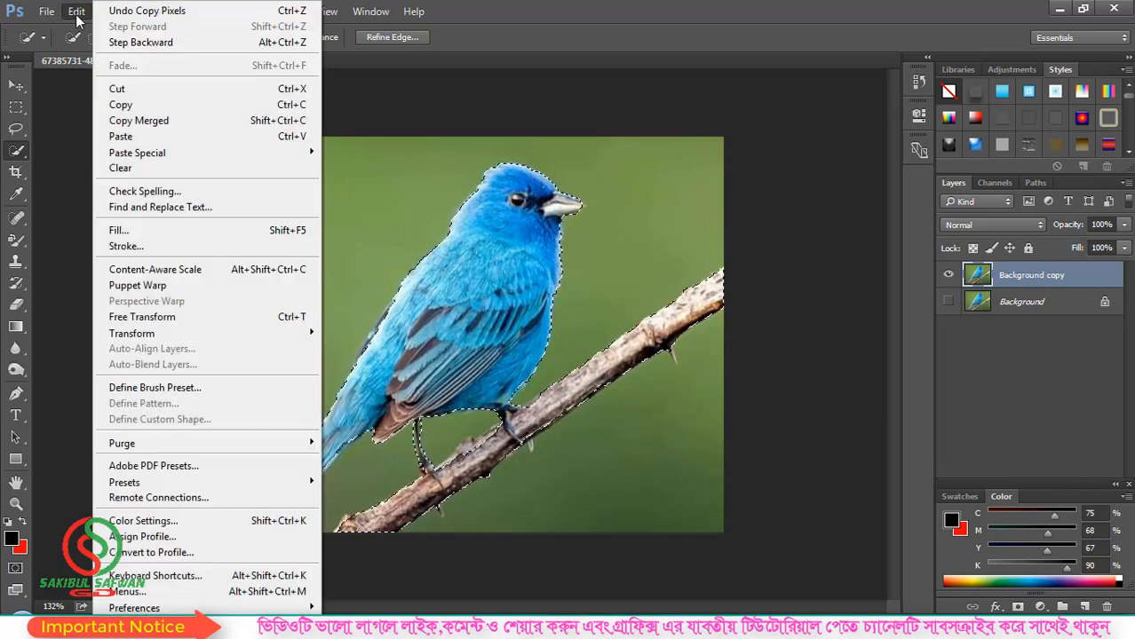
click(134, 106)
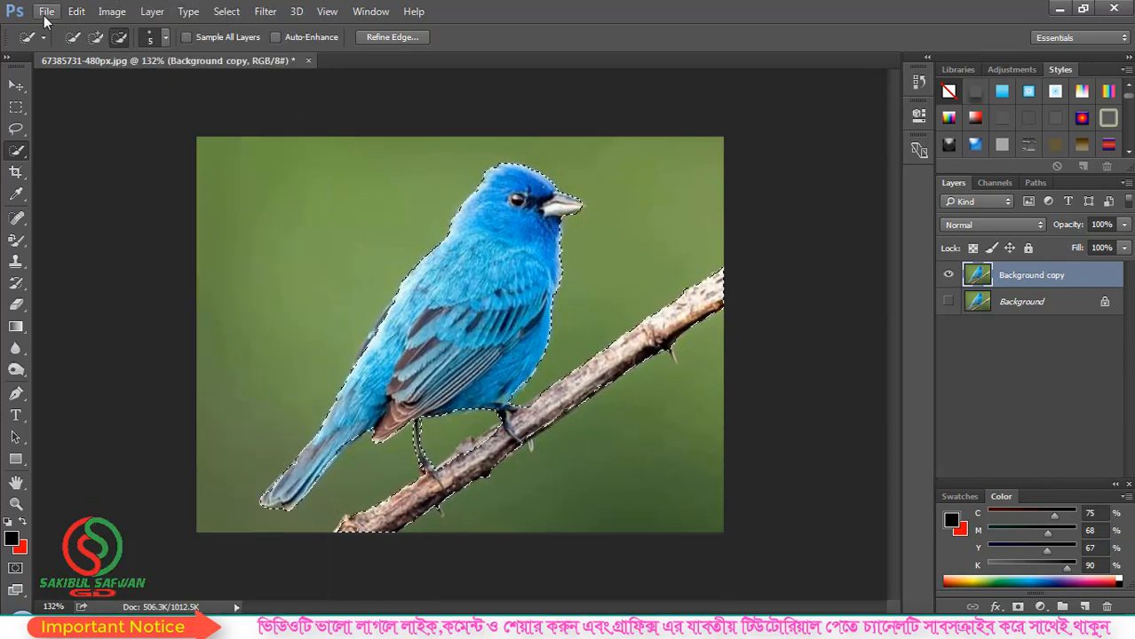
Step: Create a 422 x 336 pixel clipboard-sized document with a white background and paste the copied bird into it
click(46, 11)
click(52, 30)
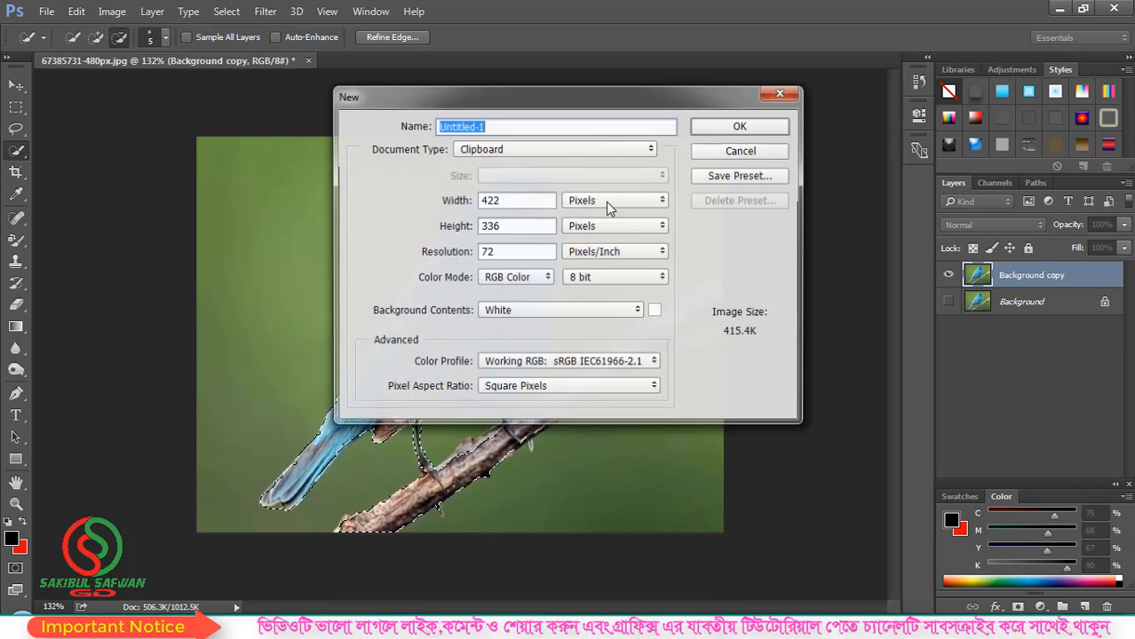
click(736, 128)
click(77, 11)
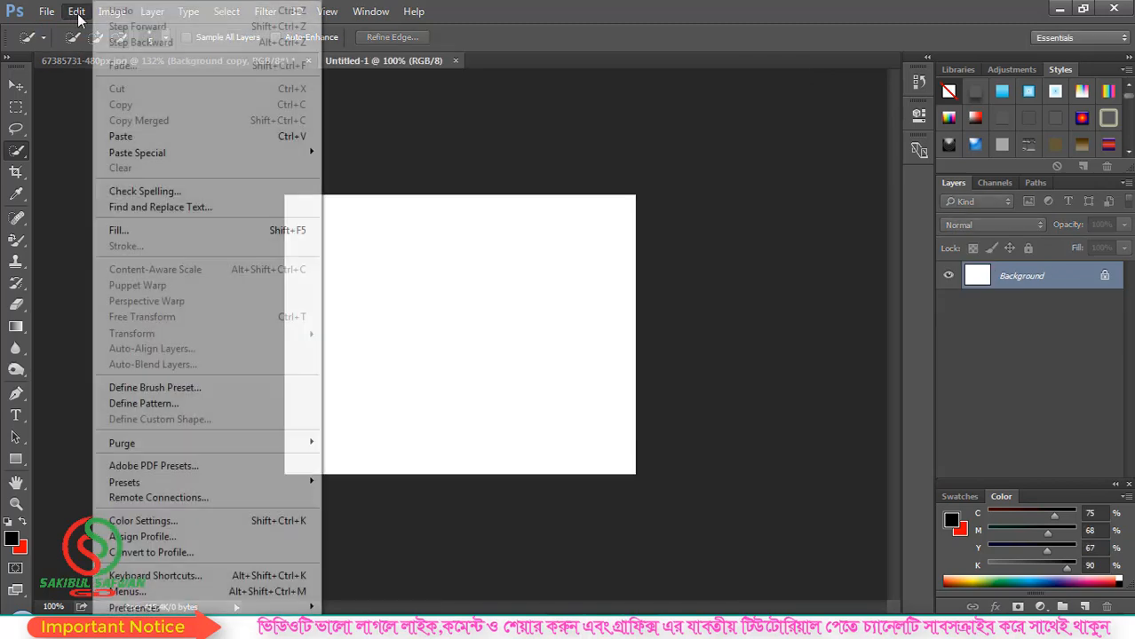
click(140, 140)
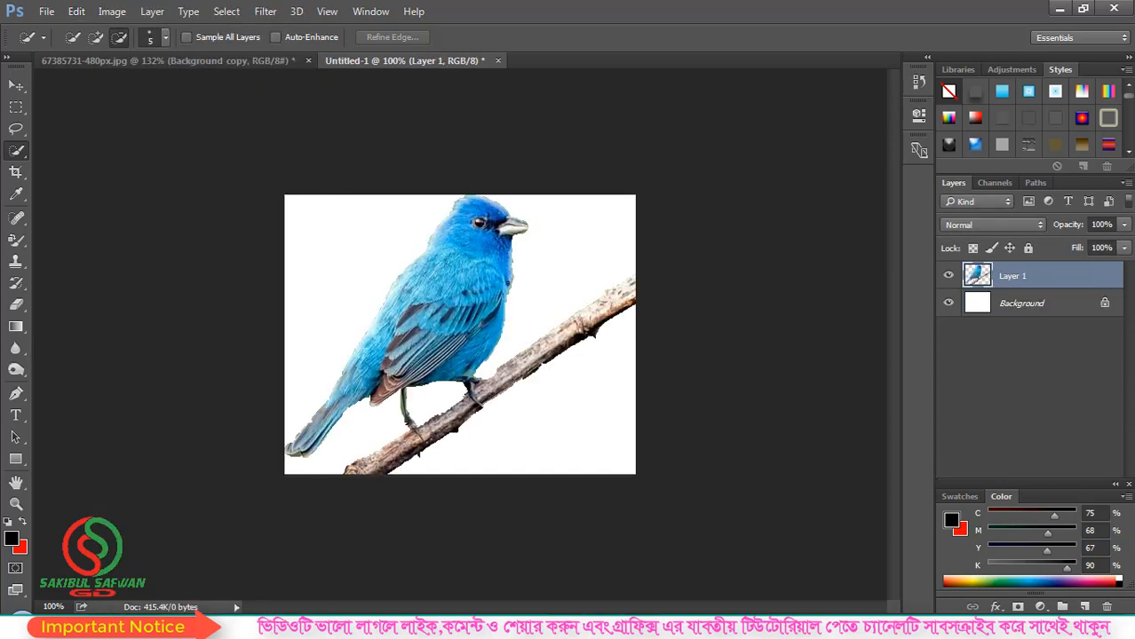
scroll(551, 315, up, 4)
scroll(537, 311, down, 3)
scroll(557, 314, up, 2)
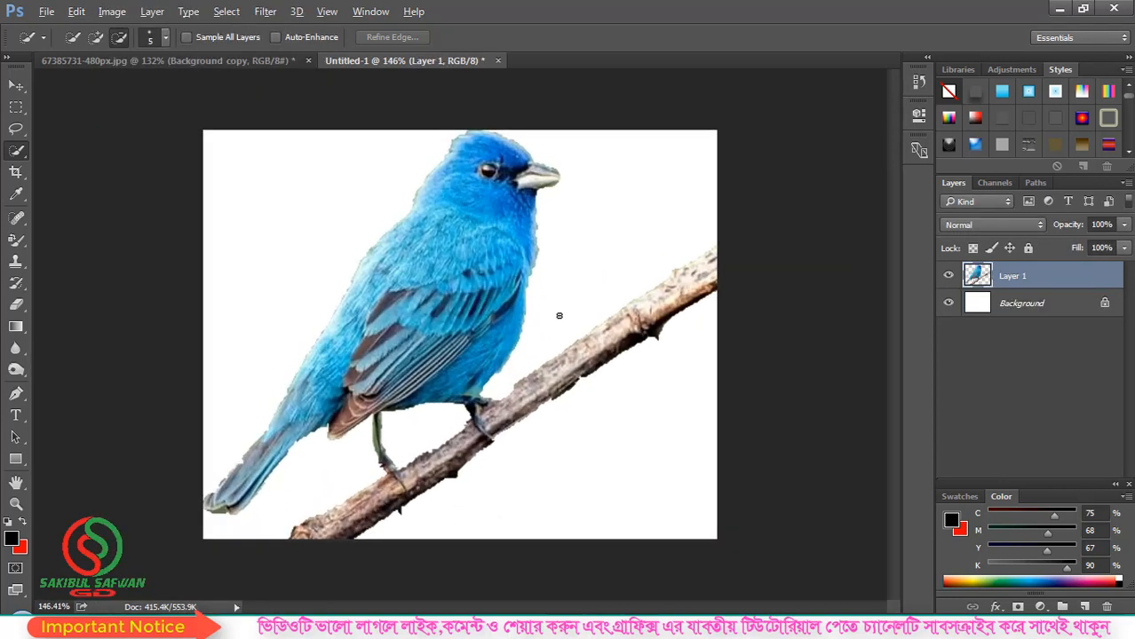
click(224, 62)
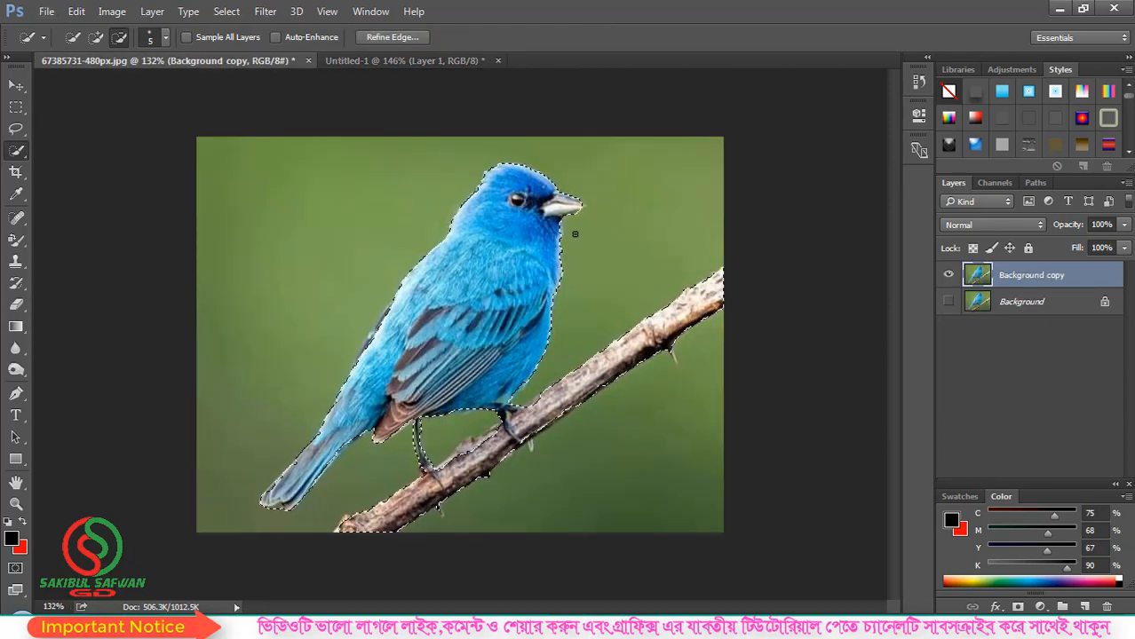
click(20, 156)
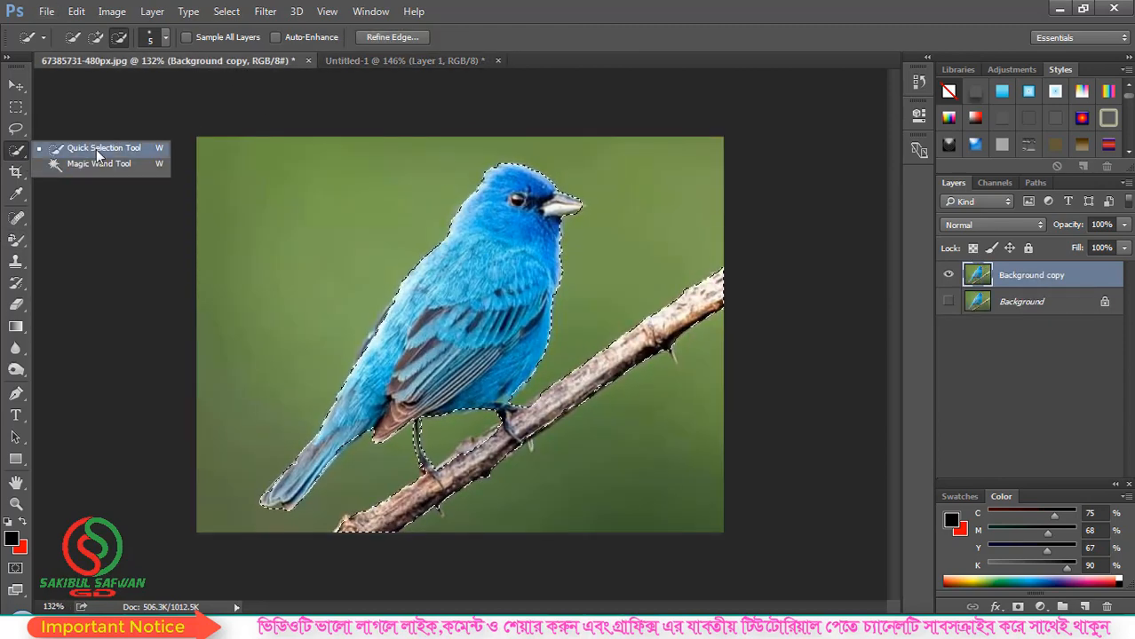
click(99, 151)
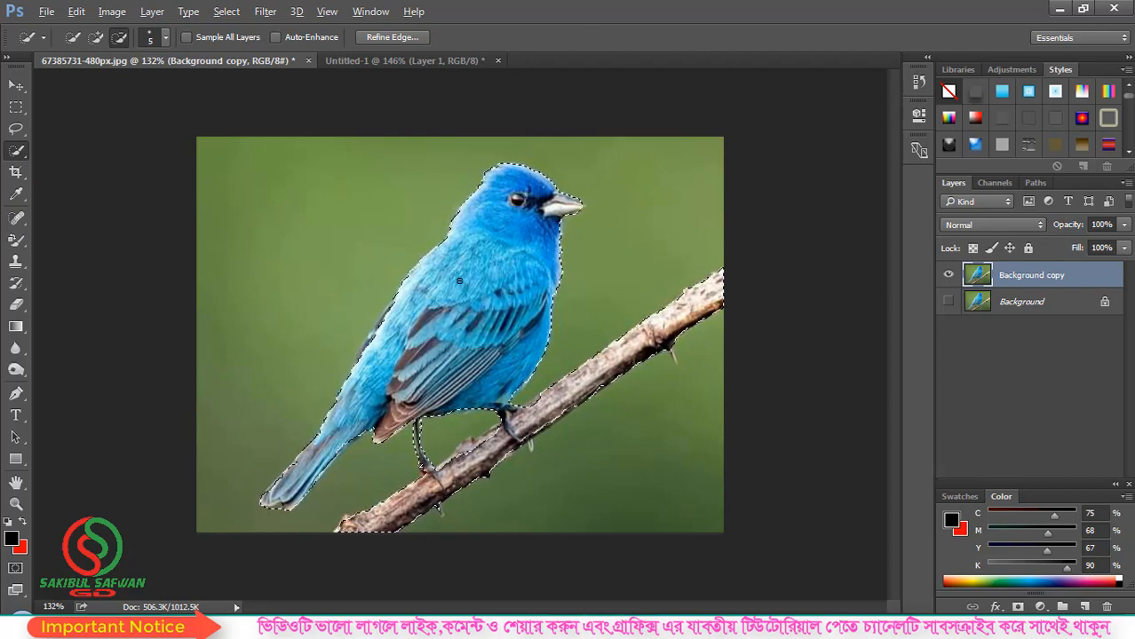
scroll(459, 280, down, 2)
scroll(570, 301, up, 3)
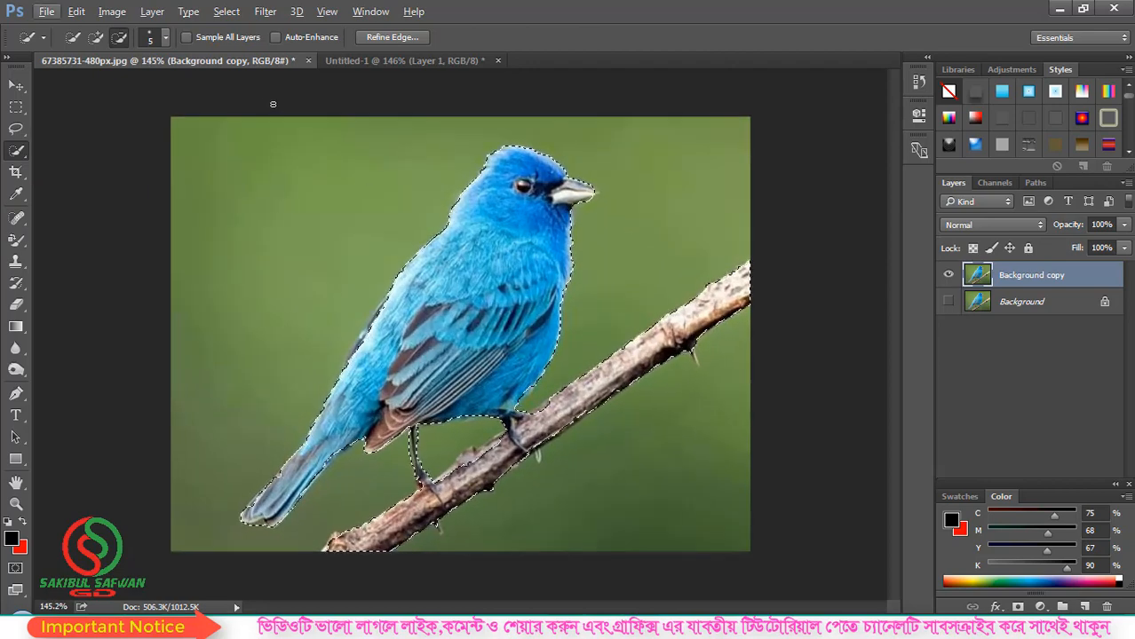
click(273, 105)
right_click(18, 150)
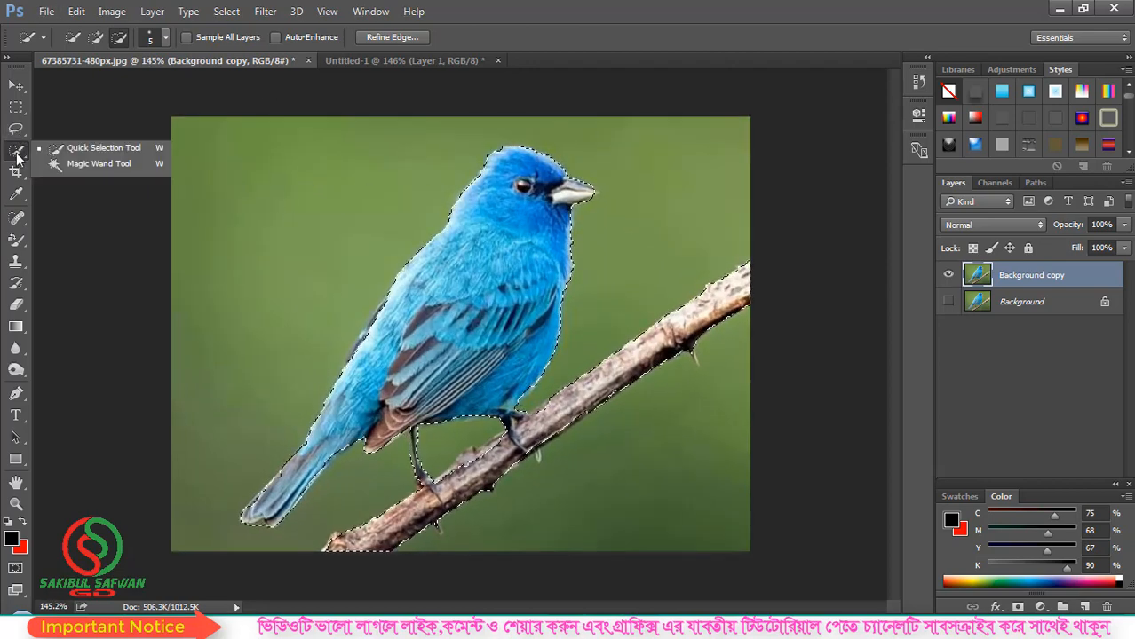
click(121, 166)
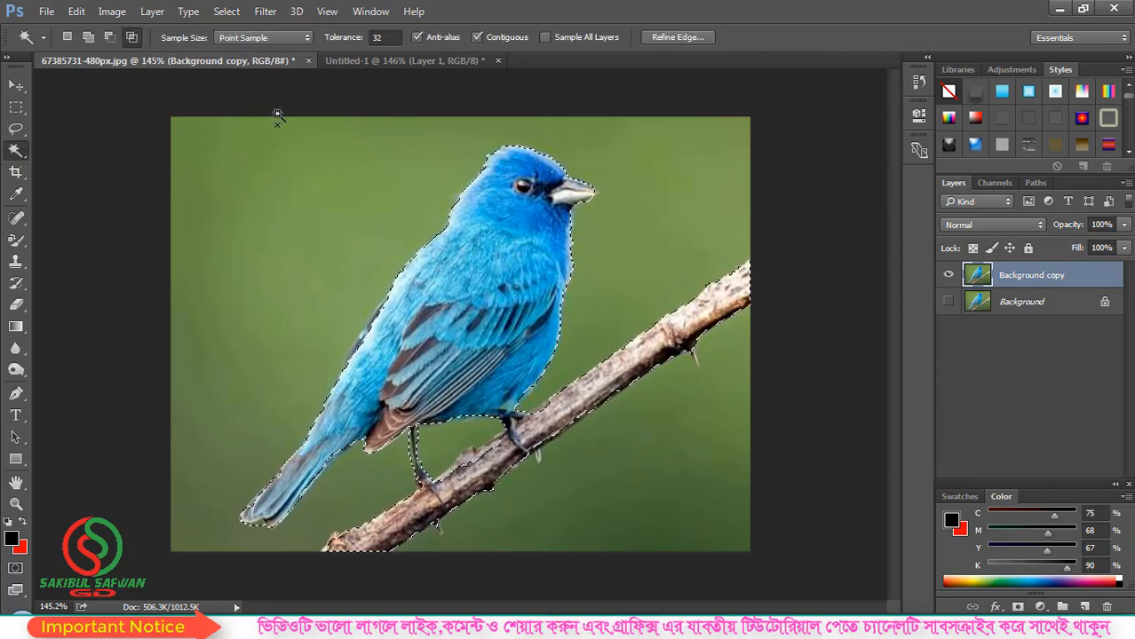
click(308, 60)
click(621, 242)
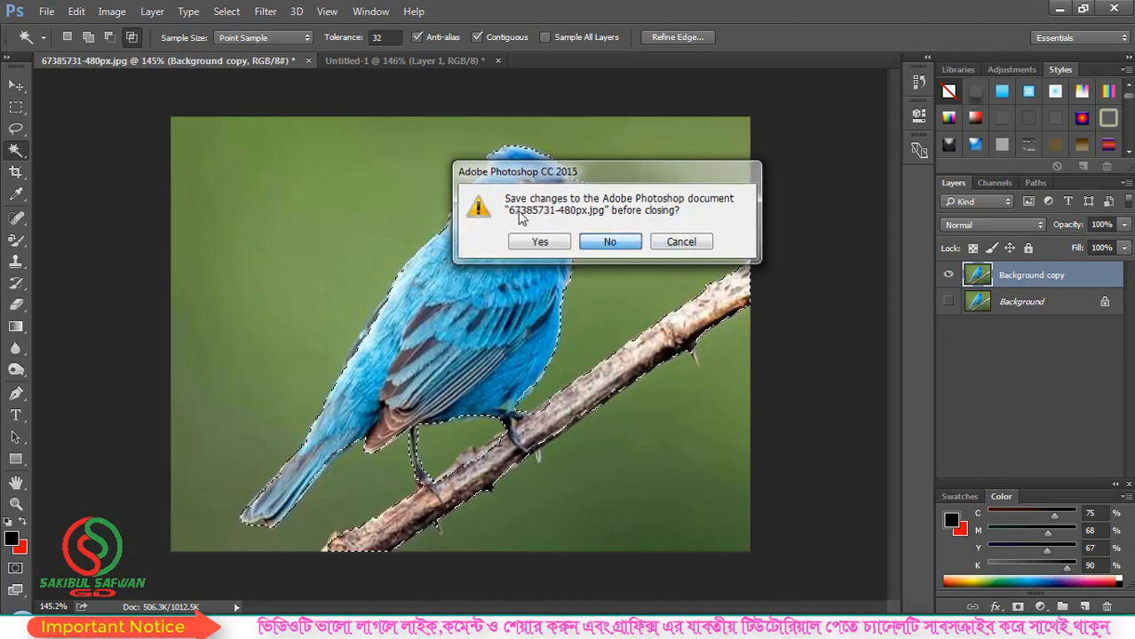
click(214, 62)
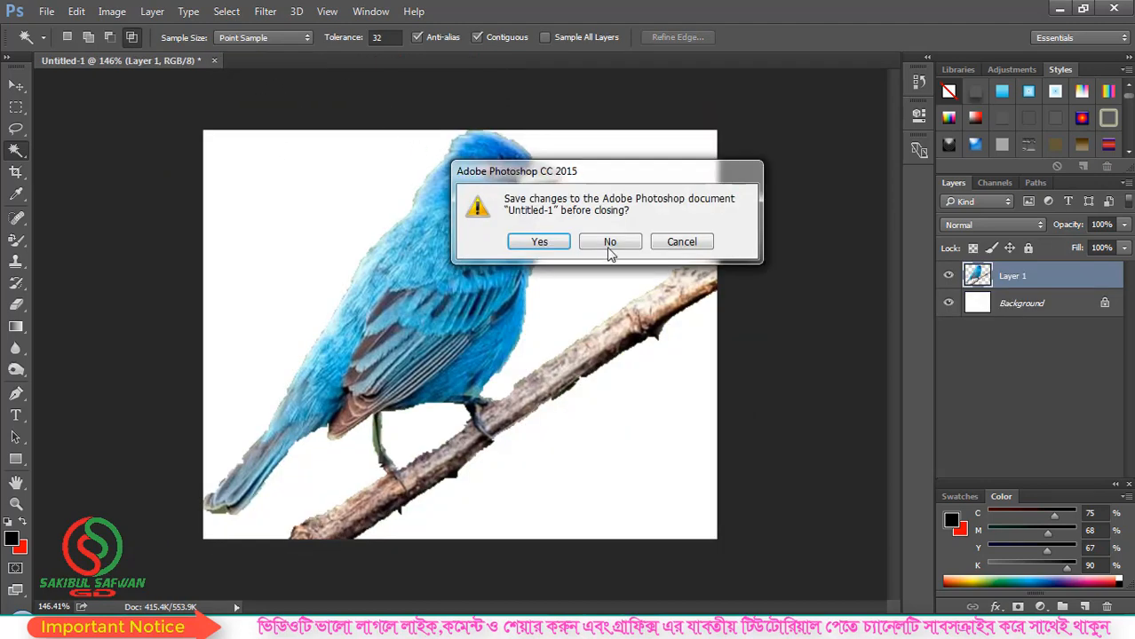
click(612, 243)
Step: Open the 191217-Curlew image from the Desktop and fit it to the window
click(46, 12)
click(53, 42)
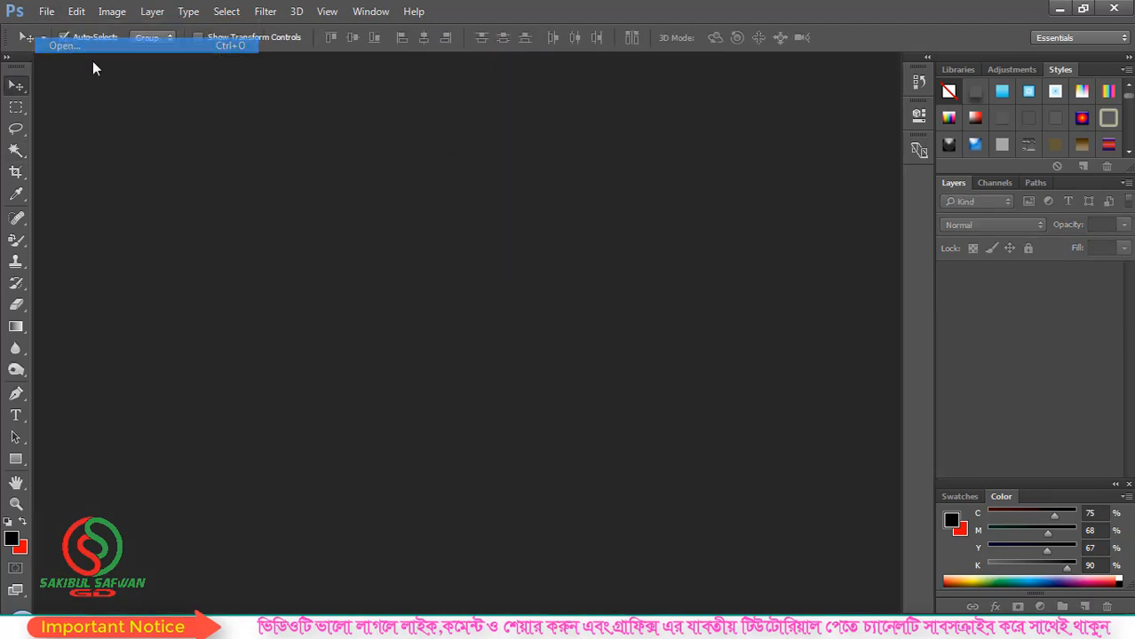
click(309, 229)
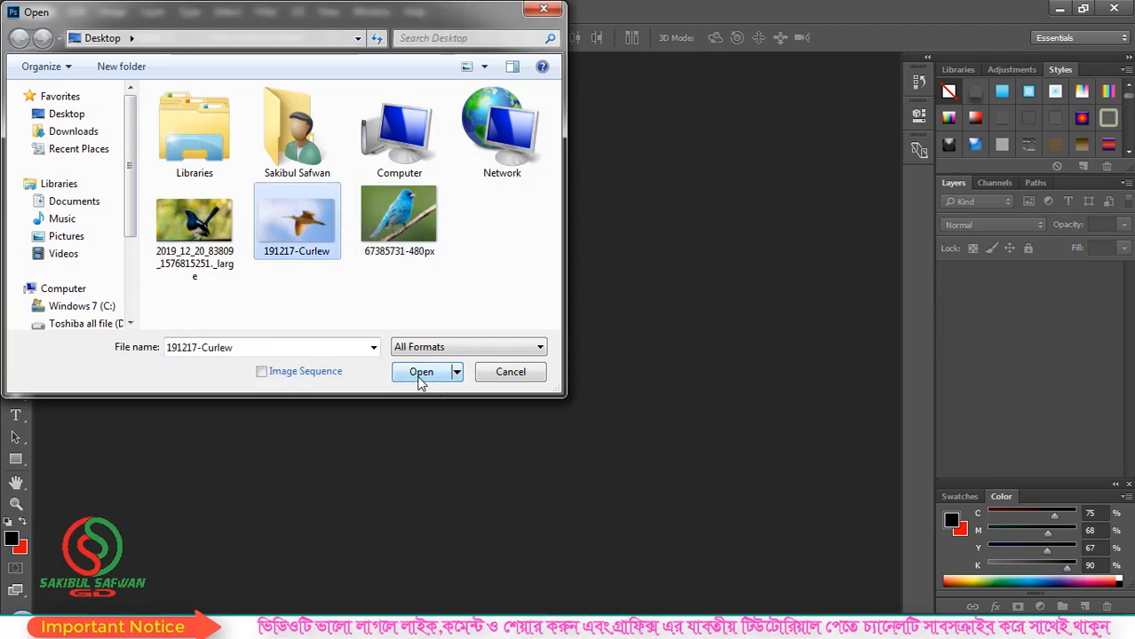
click(422, 376)
key(ctrl+0)
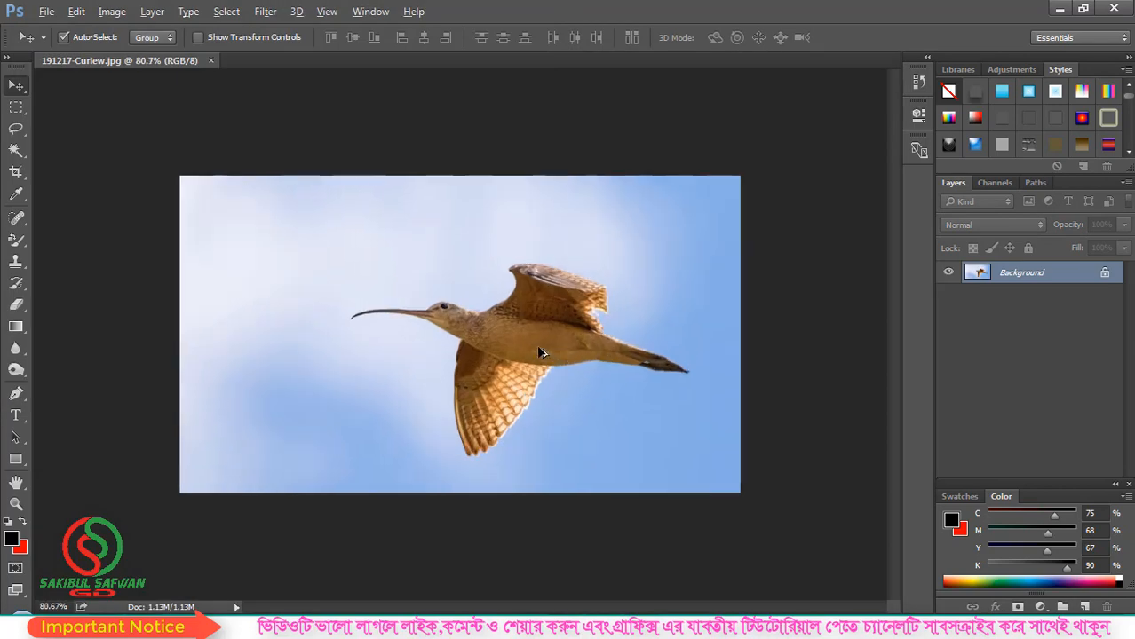
Step: Duplicate the curlew photo's Background layer and hide the original
drag(1051, 281, 1085, 608)
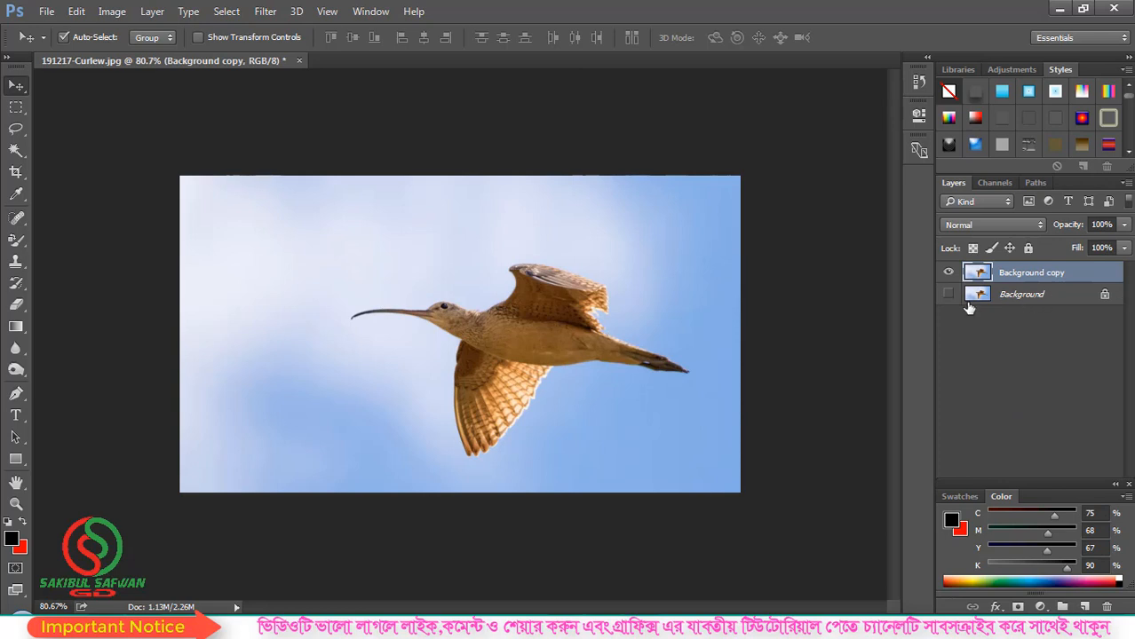
scroll(477, 305, up, 2)
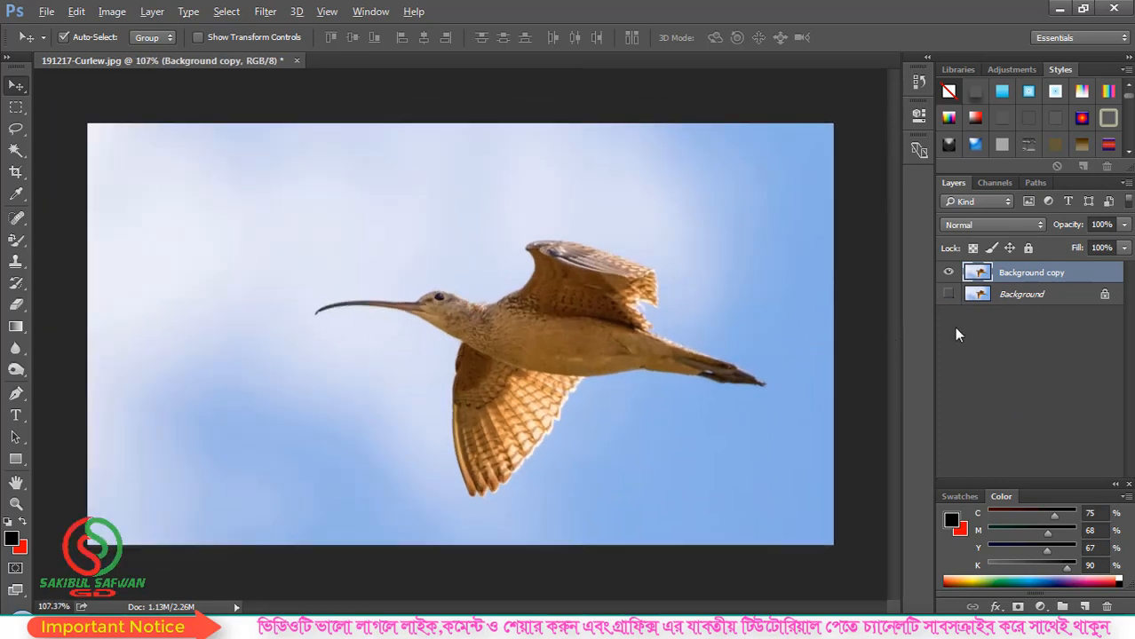
Step: Activate the Magic Wand tool and set it to Add to selection mode
click(948, 296)
click(16, 150)
click(81, 172)
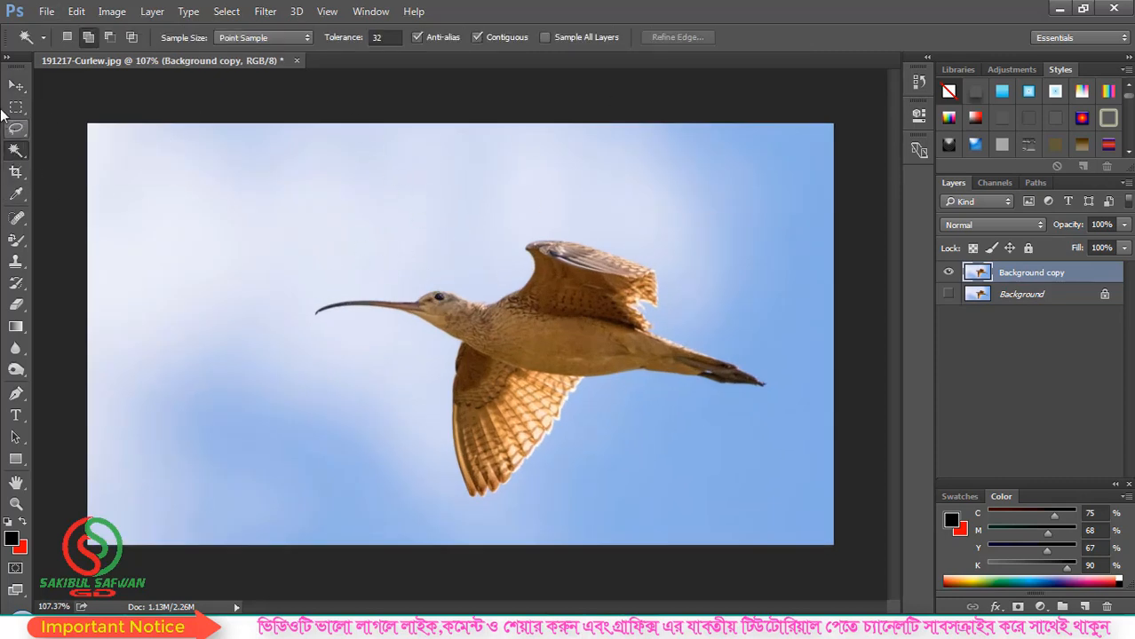
click(88, 37)
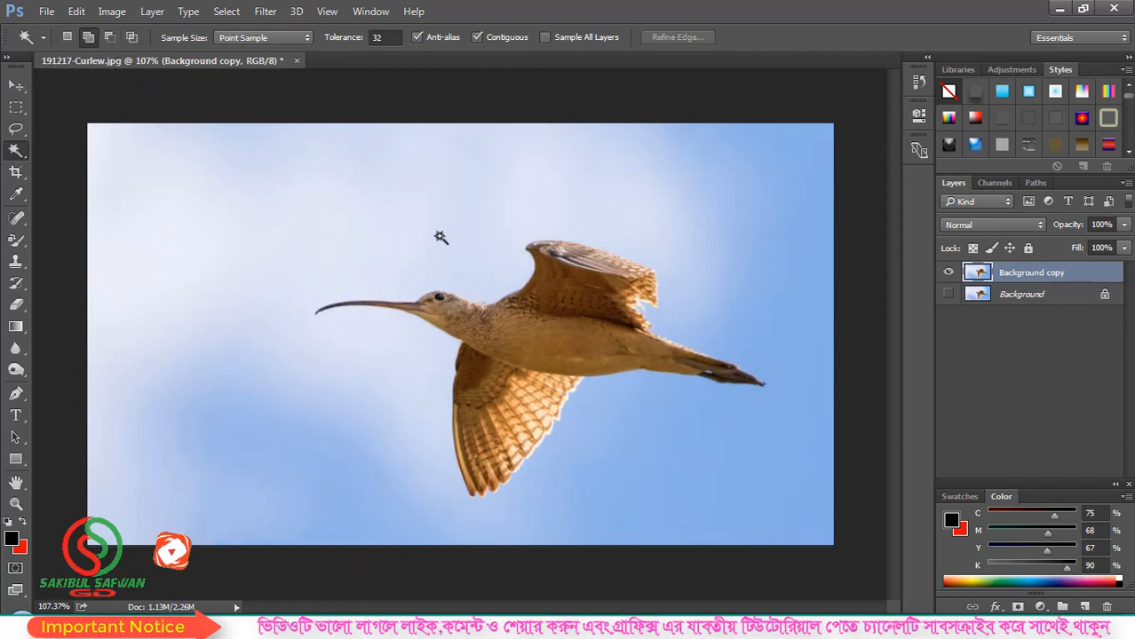
right_click(17, 153)
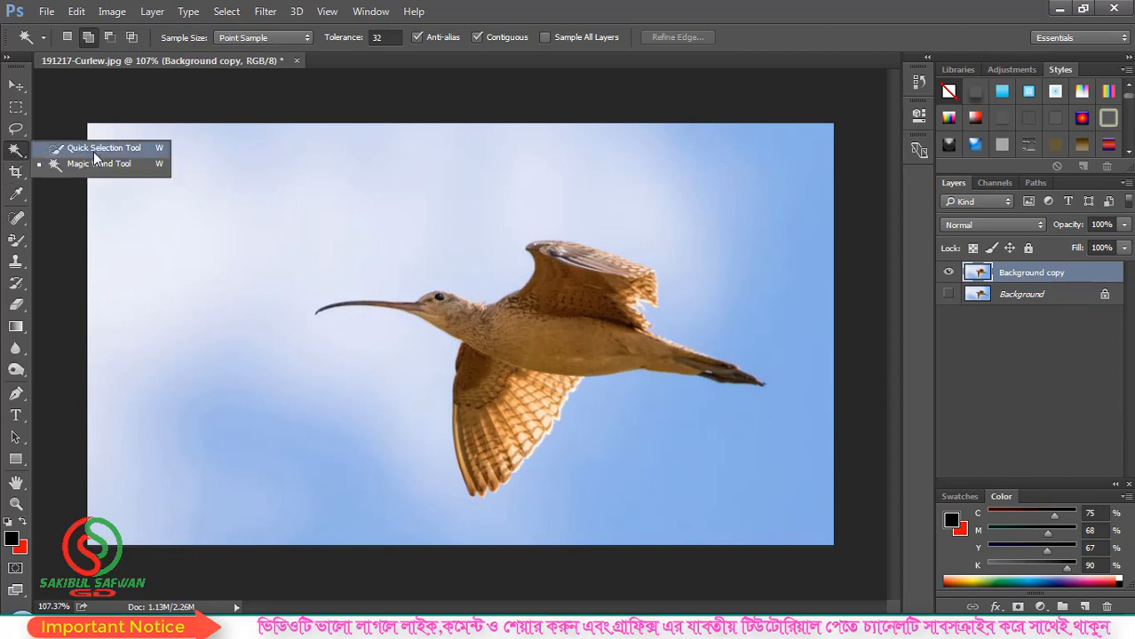
click(99, 165)
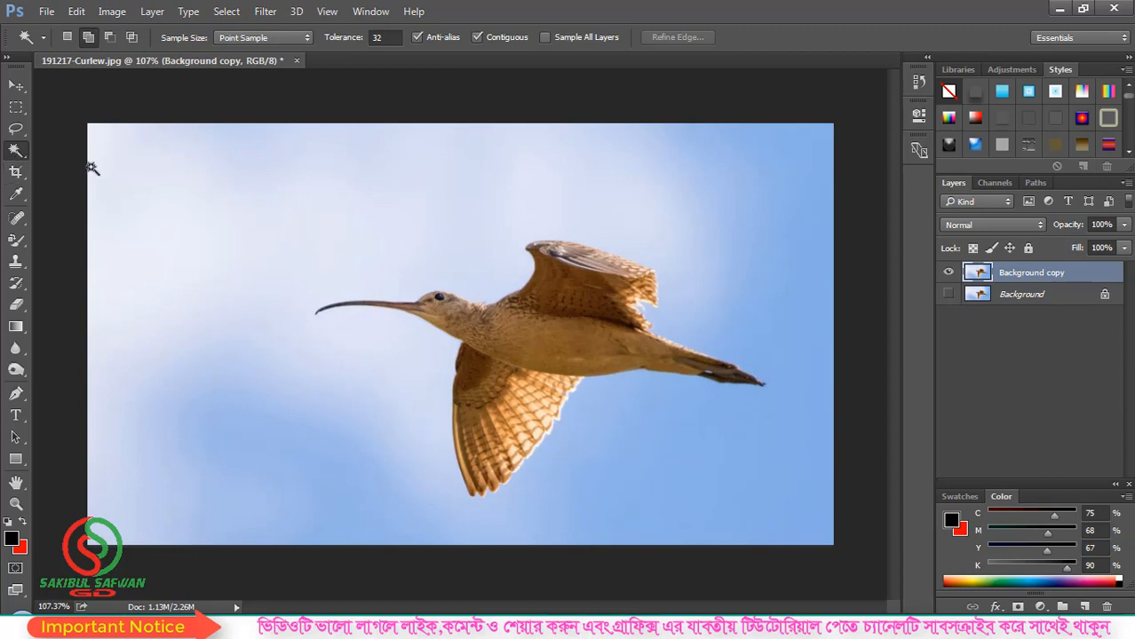
Step: Select the blue sky and the white cloud area around the curlew, adding part of the gap between them
click(781, 208)
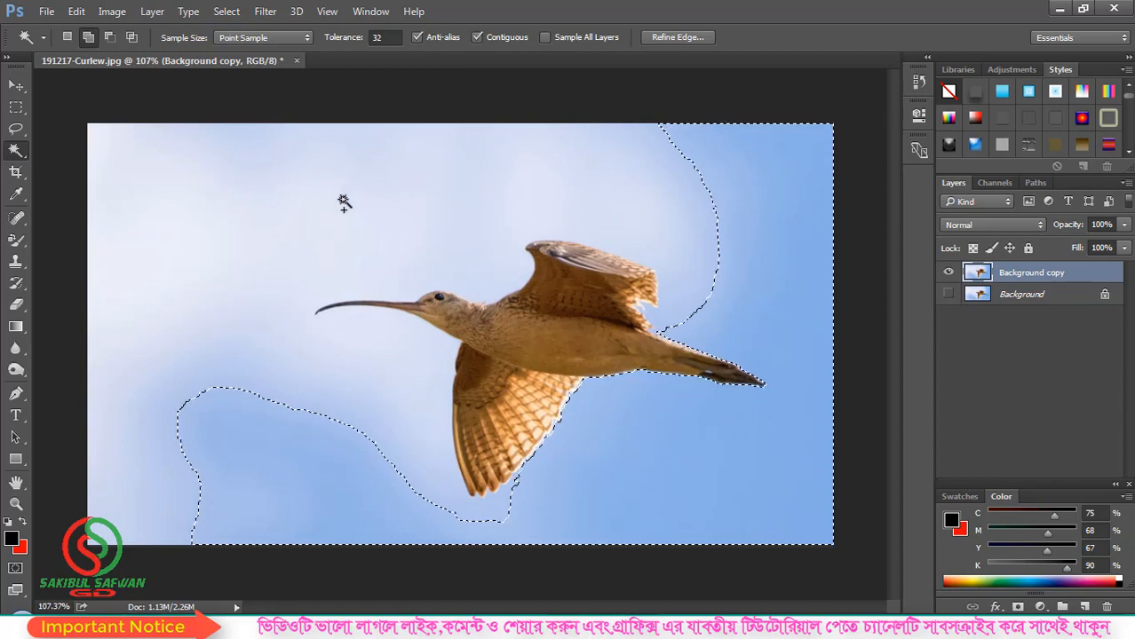
click(474, 171)
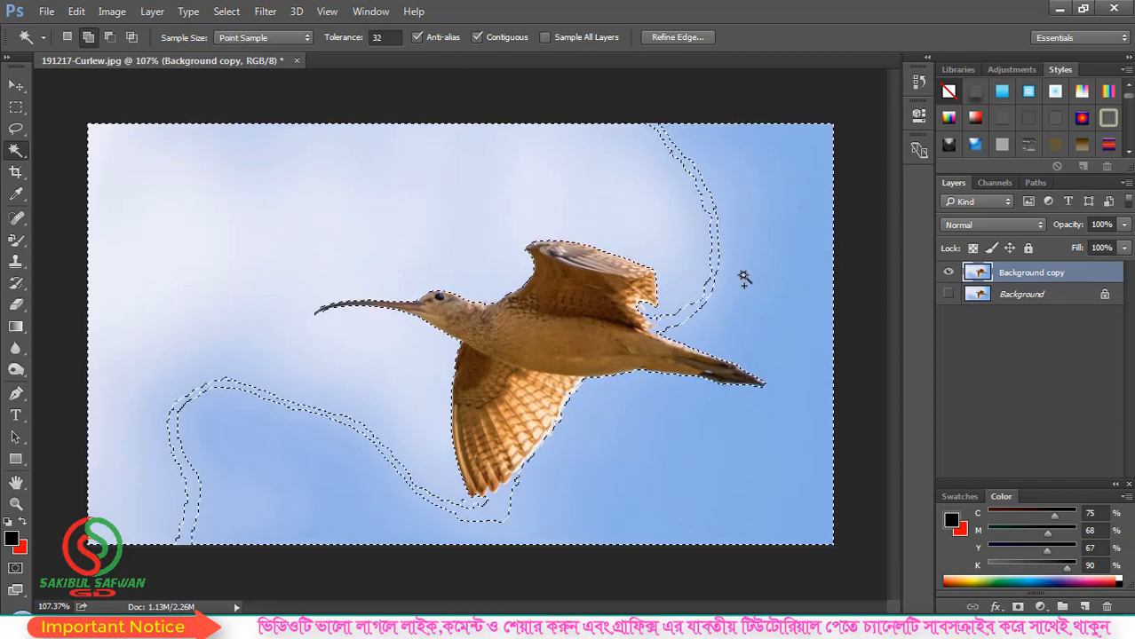
click(688, 206)
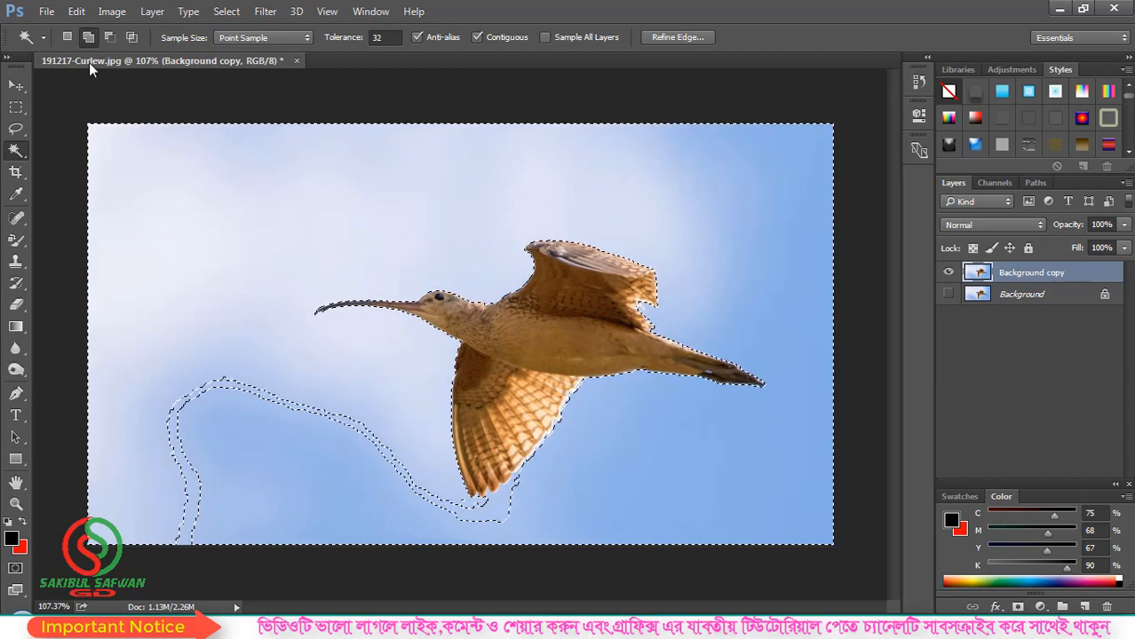
Step: Clear the selection and pick the blue and white sky areas alternately with the Magic Wand in New selection mode
click(66, 37)
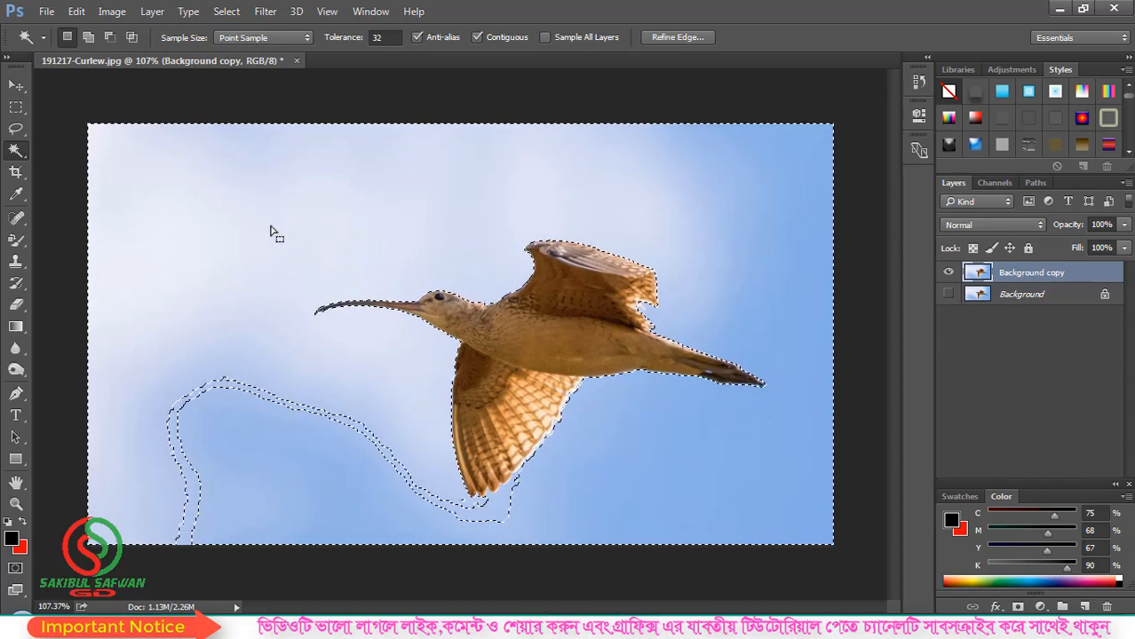
key(ctrl+d)
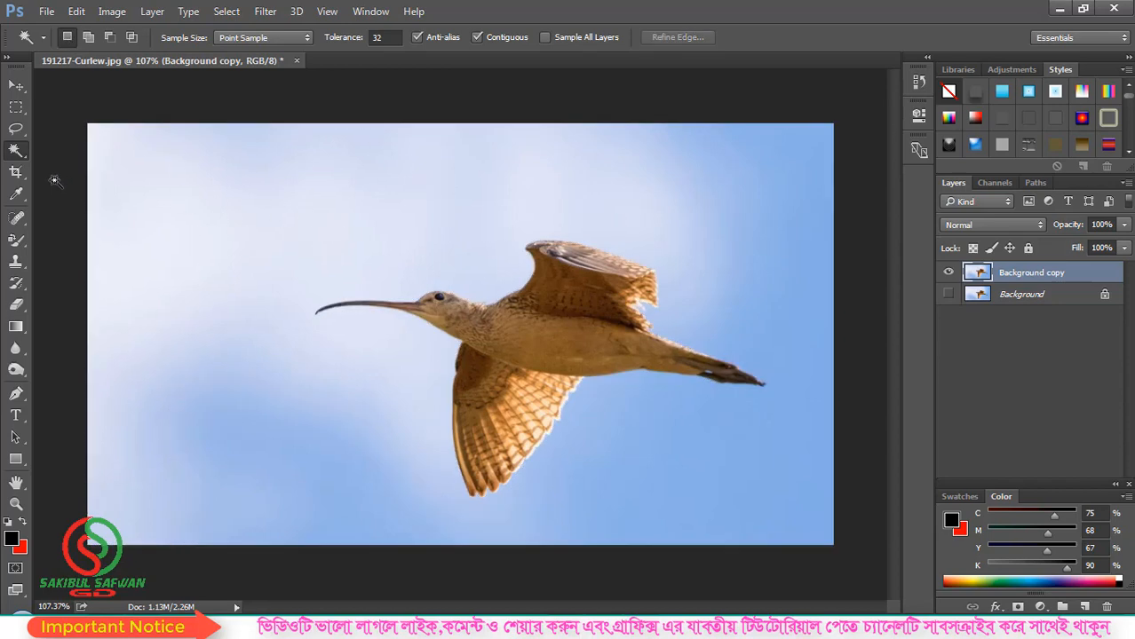
click(761, 207)
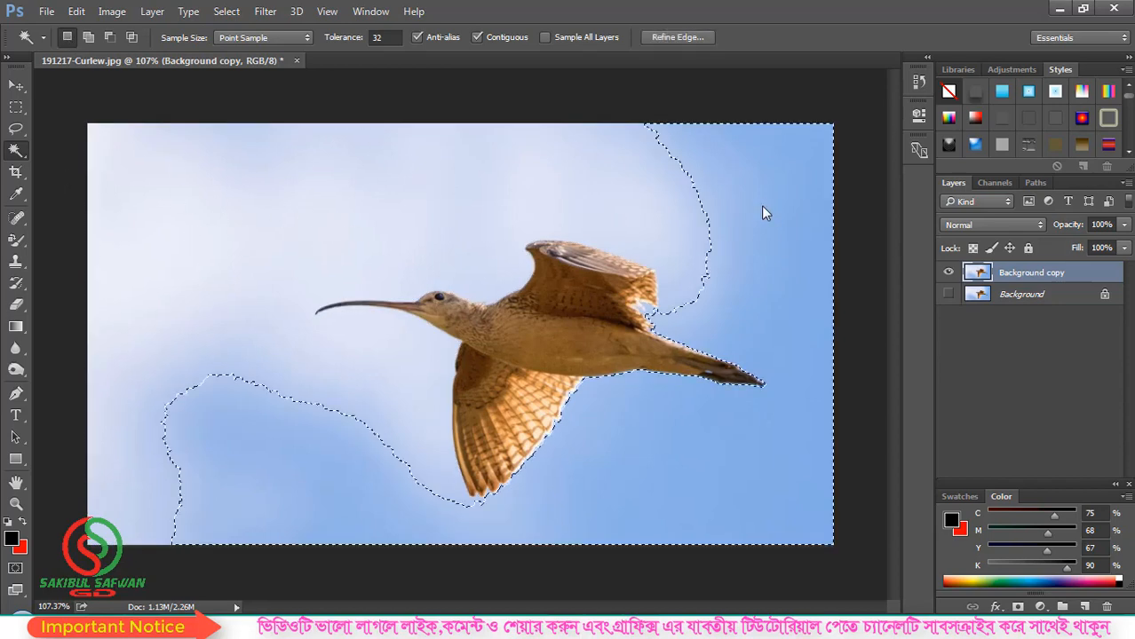
click(460, 192)
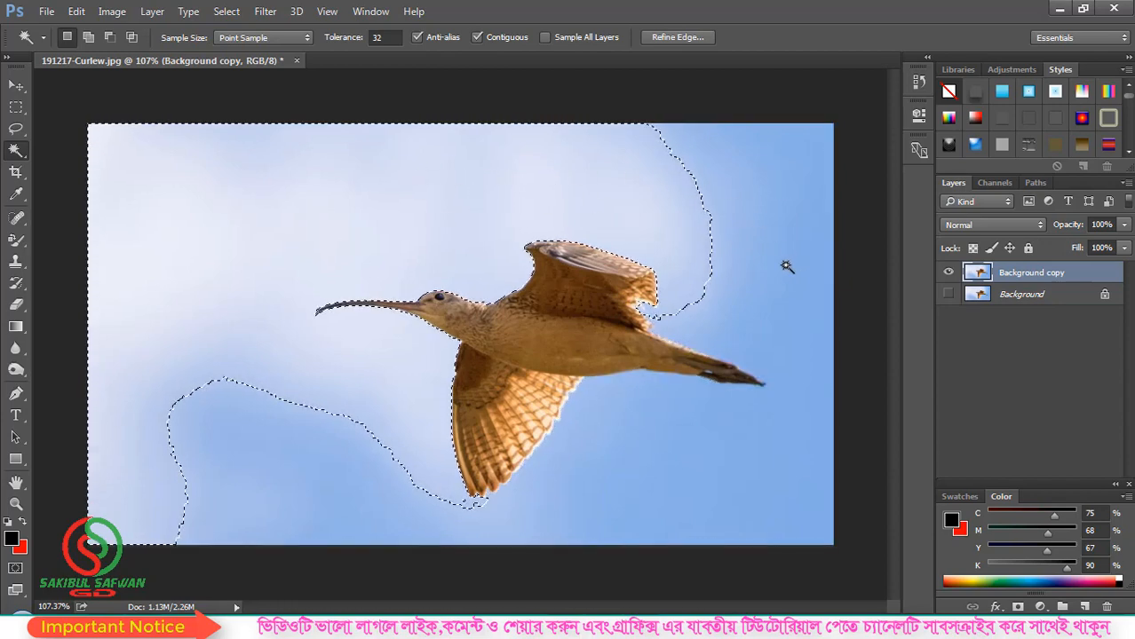
click(742, 200)
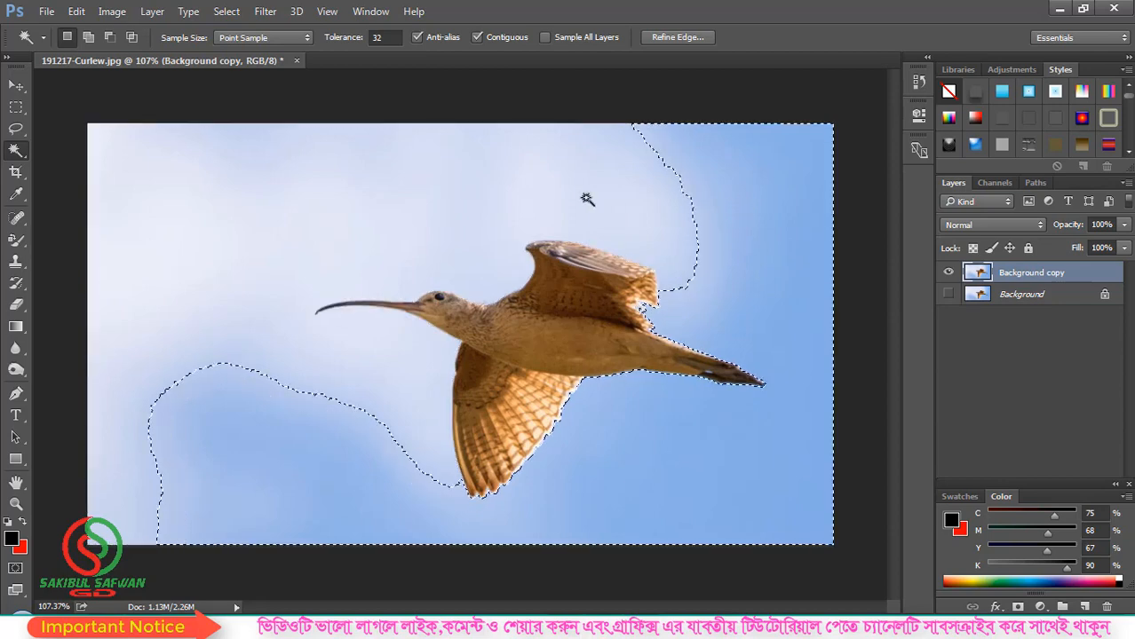
click(433, 183)
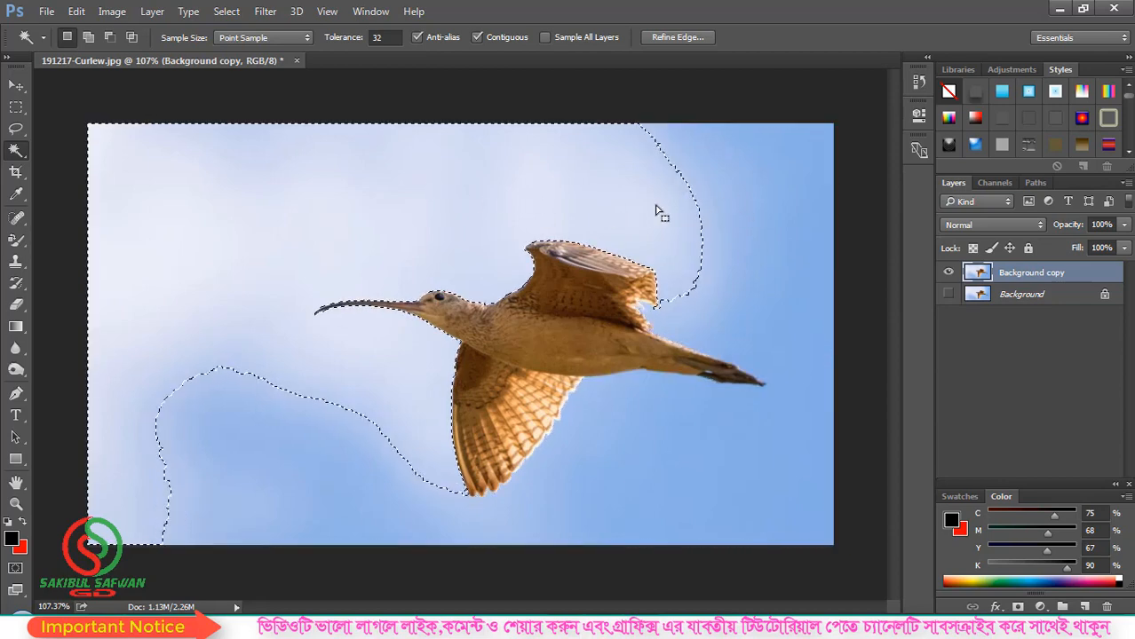
Step: Extend the selection over the remaining blue sky areas in Add to selection mode, and deselect everything
click(89, 36)
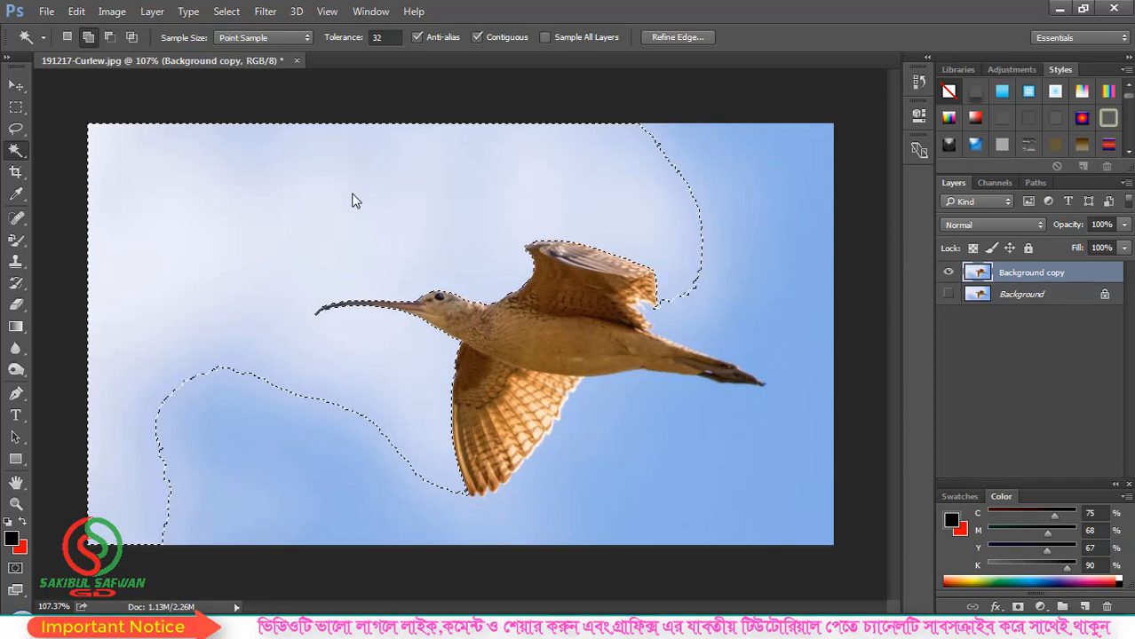
click(718, 192)
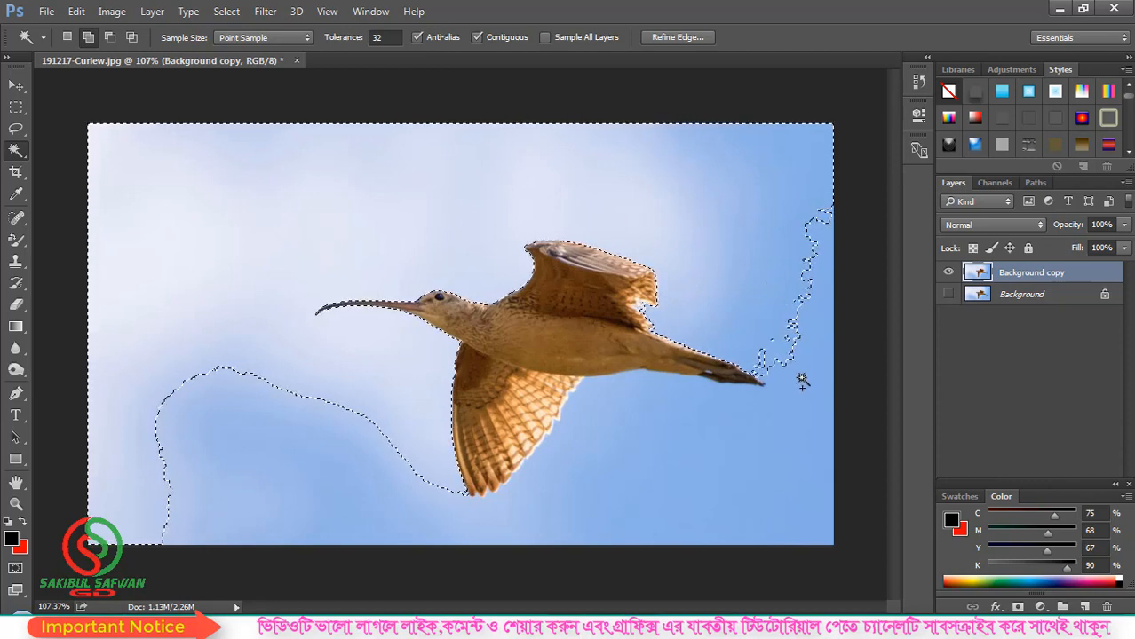
click(750, 462)
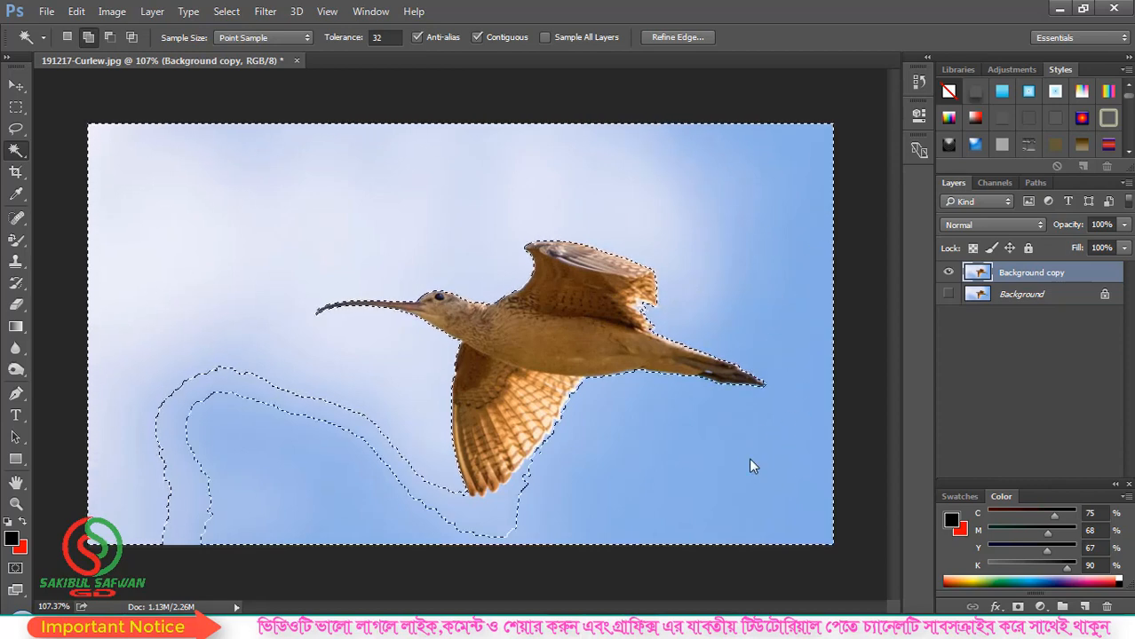
click(221, 393)
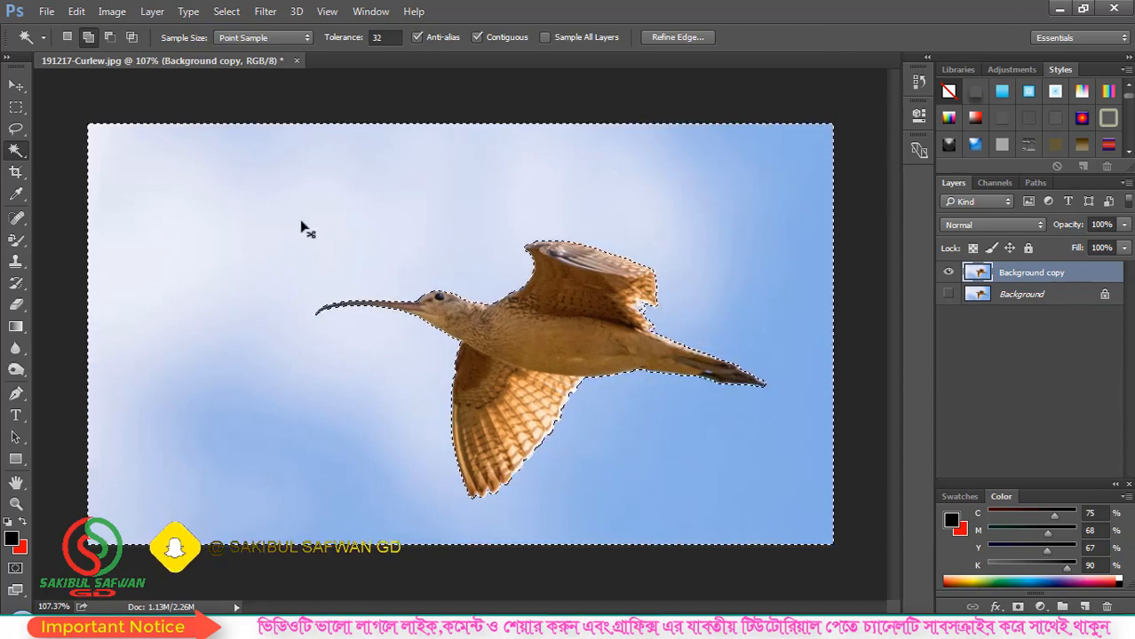
key(ctrl+d)
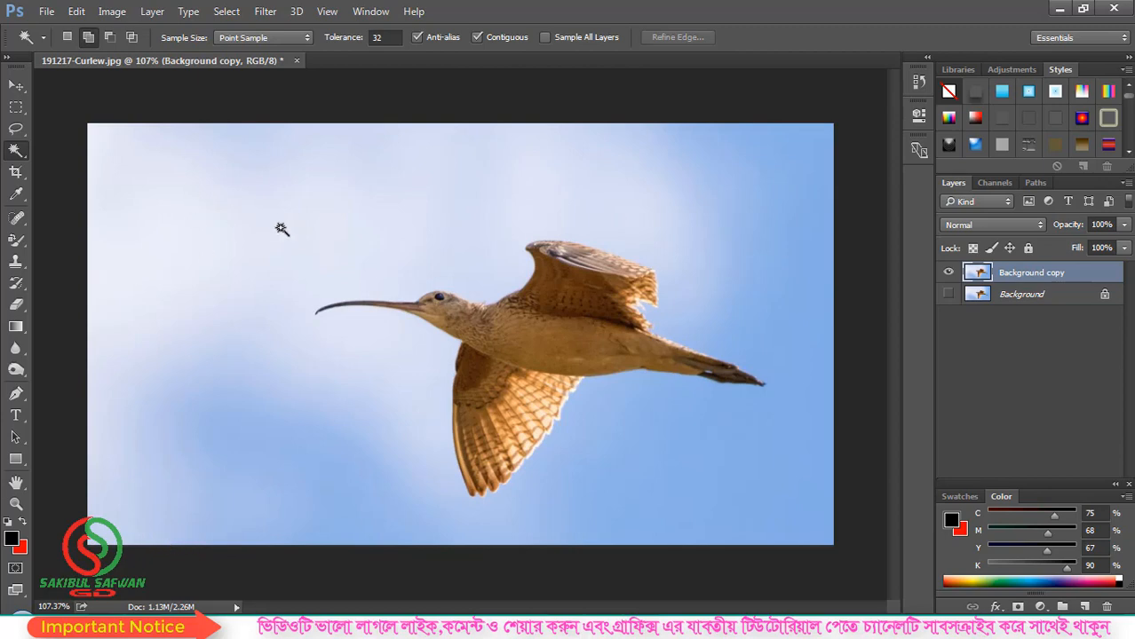
Step: Reselect the whole sky and remove its blue, white and leftover areas in Subtract from selection mode
click(282, 240)
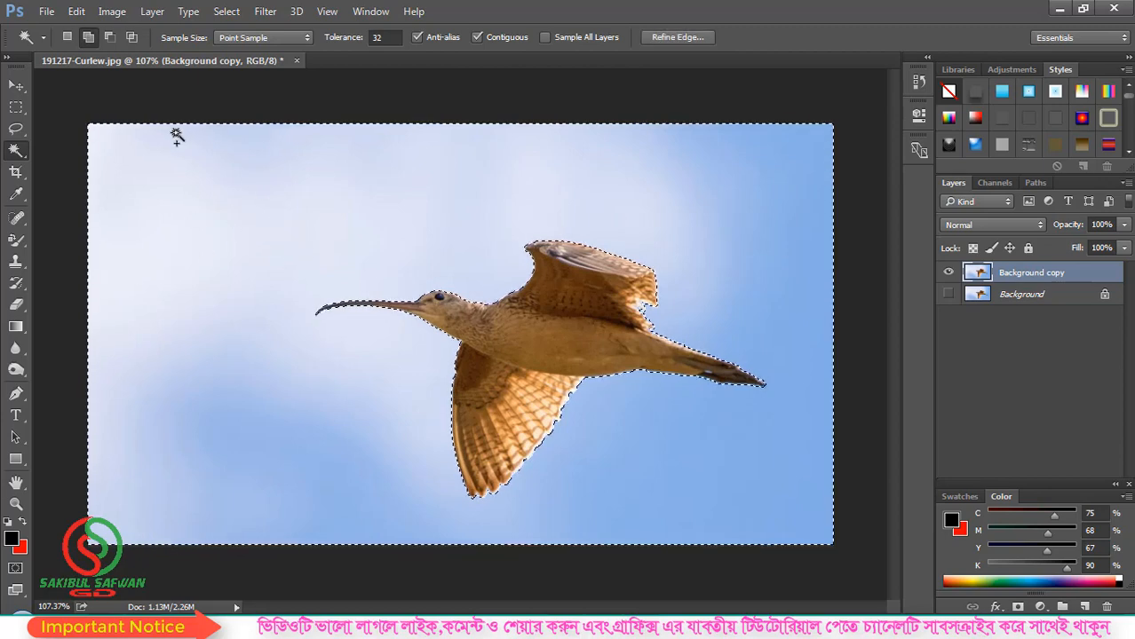
click(110, 38)
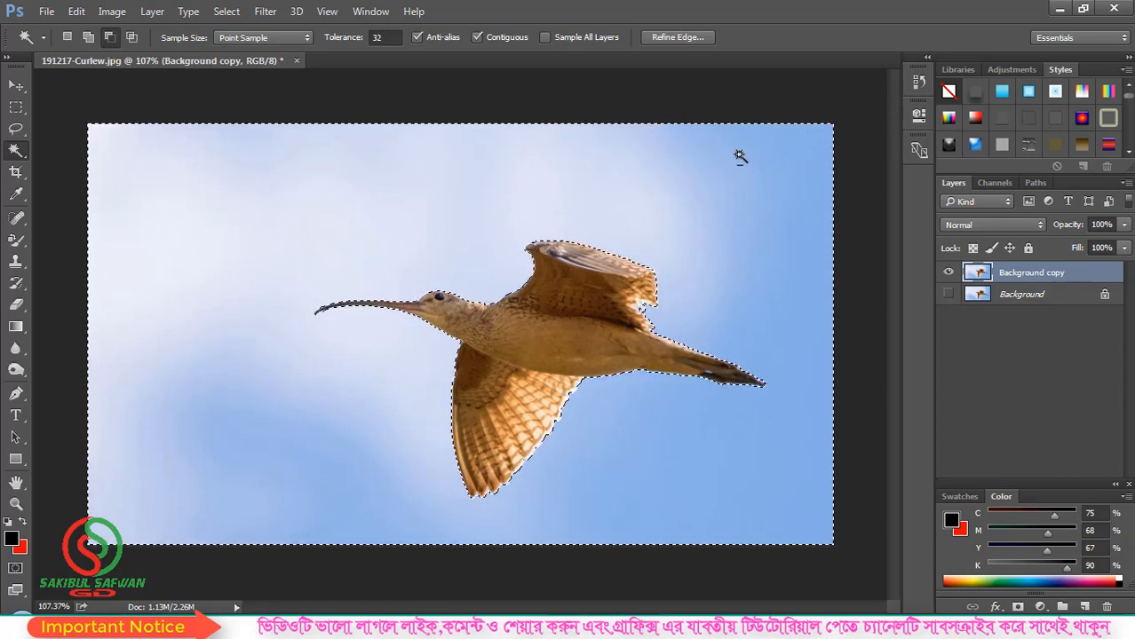
click(743, 163)
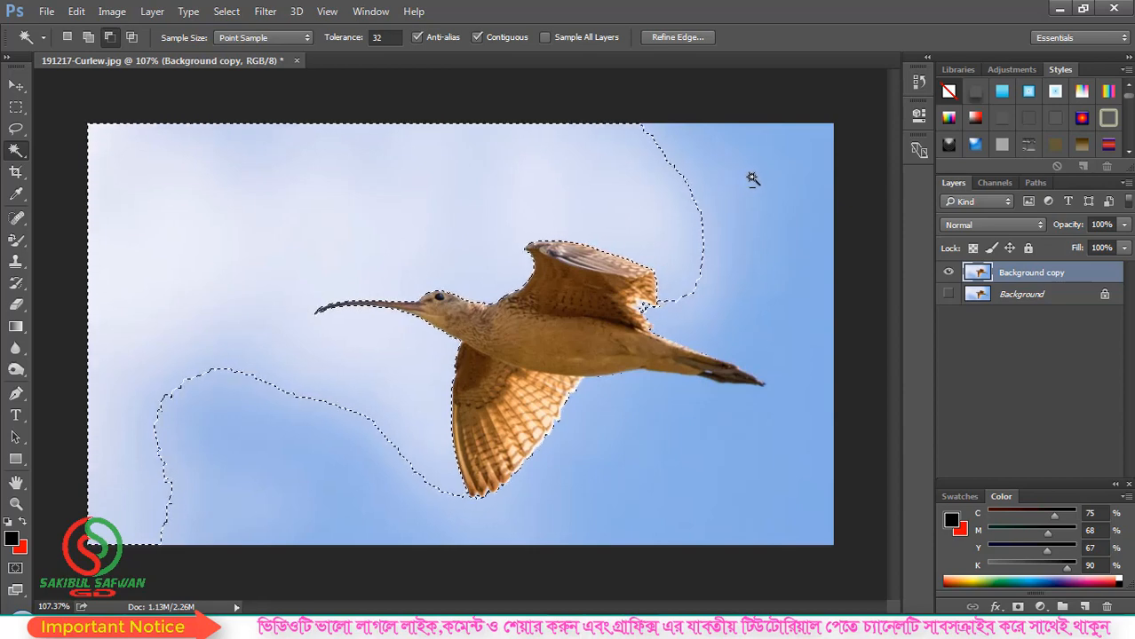
click(645, 166)
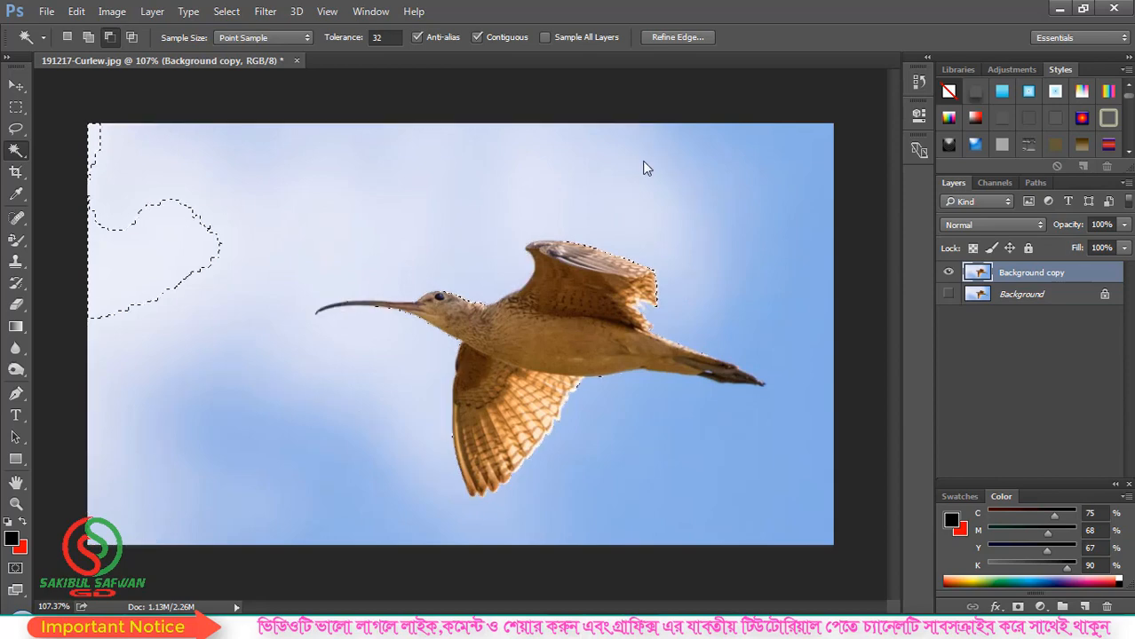
alt+click(163, 241)
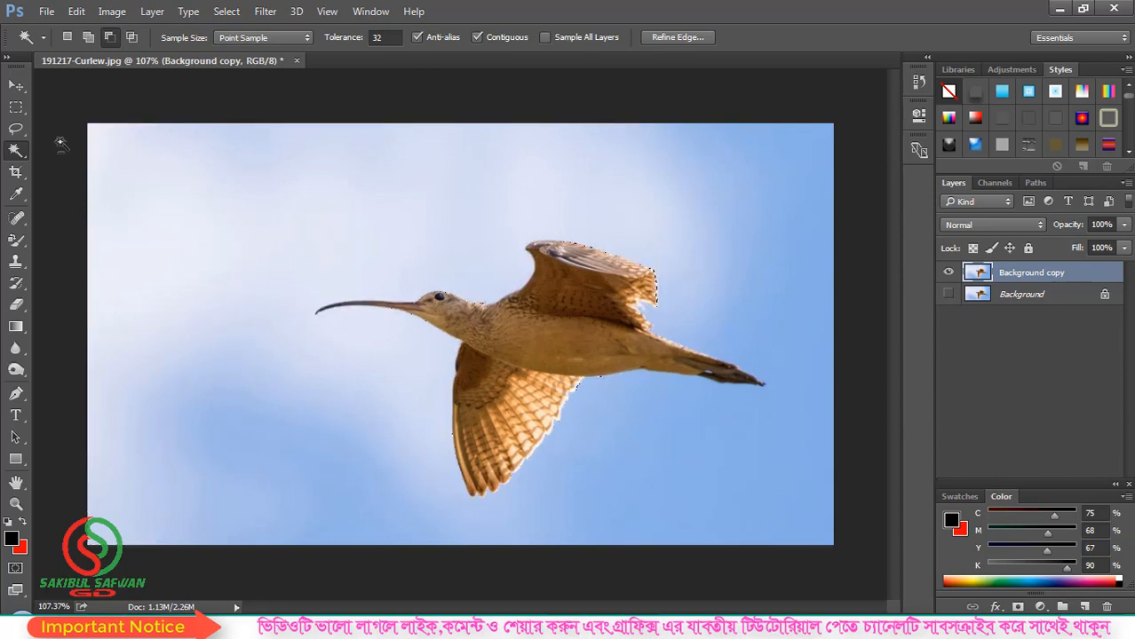
Step: Select the white and blue sky around the curlew with the Magic Wand in Add to selection mode
click(69, 36)
click(87, 38)
click(258, 186)
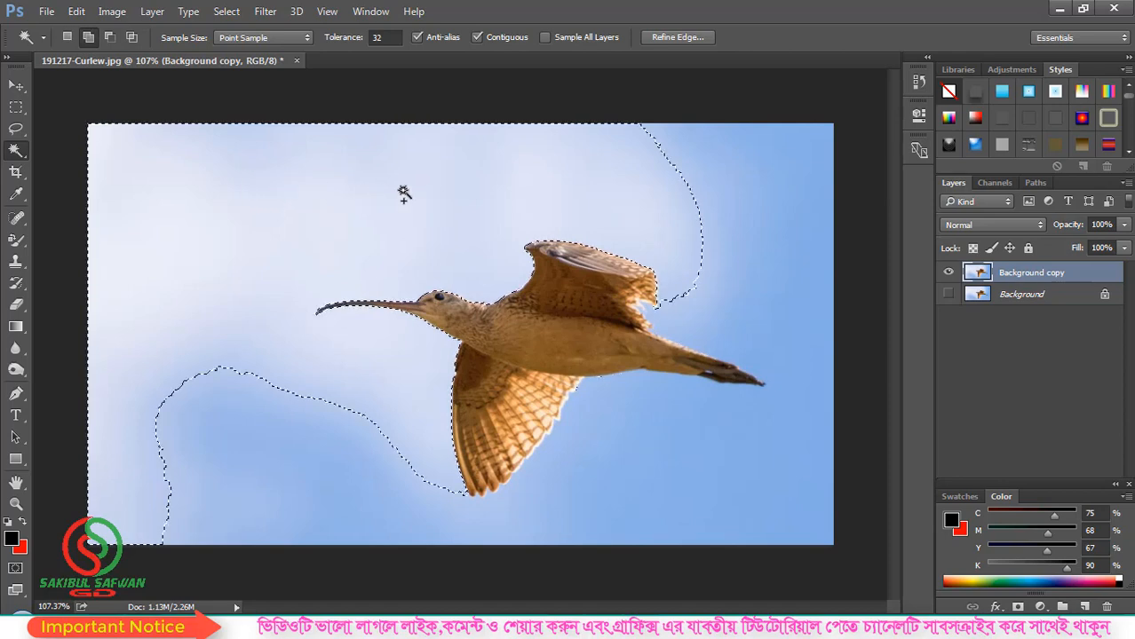
click(746, 202)
Step: Subtract the white cloud area above the curlew from the selection and add it back in Add to selection mode
click(107, 38)
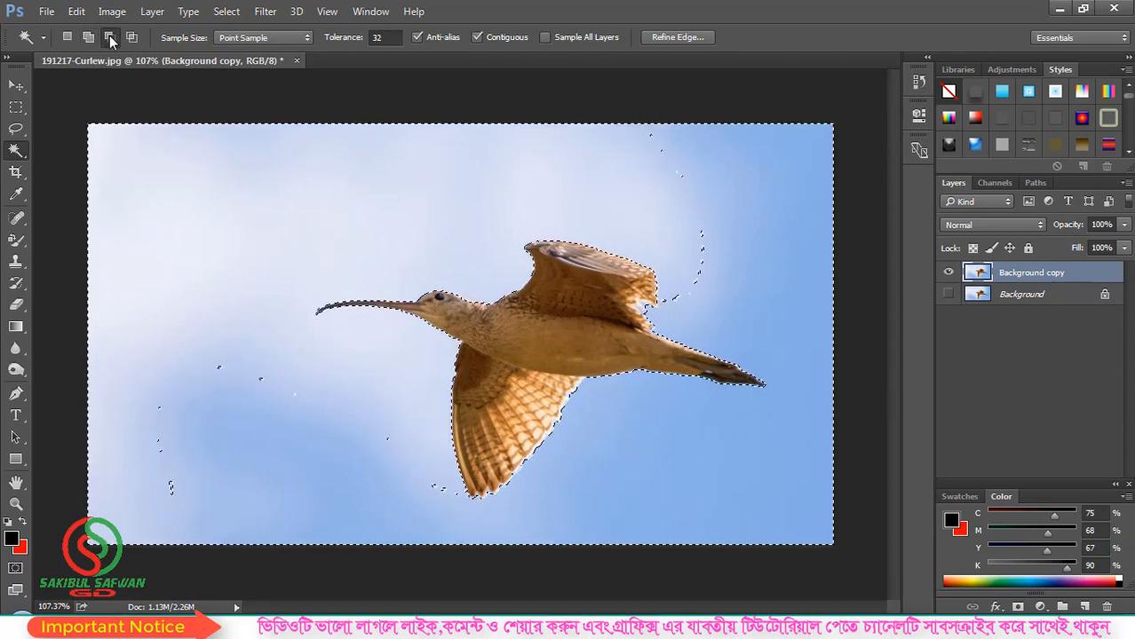
click(455, 224)
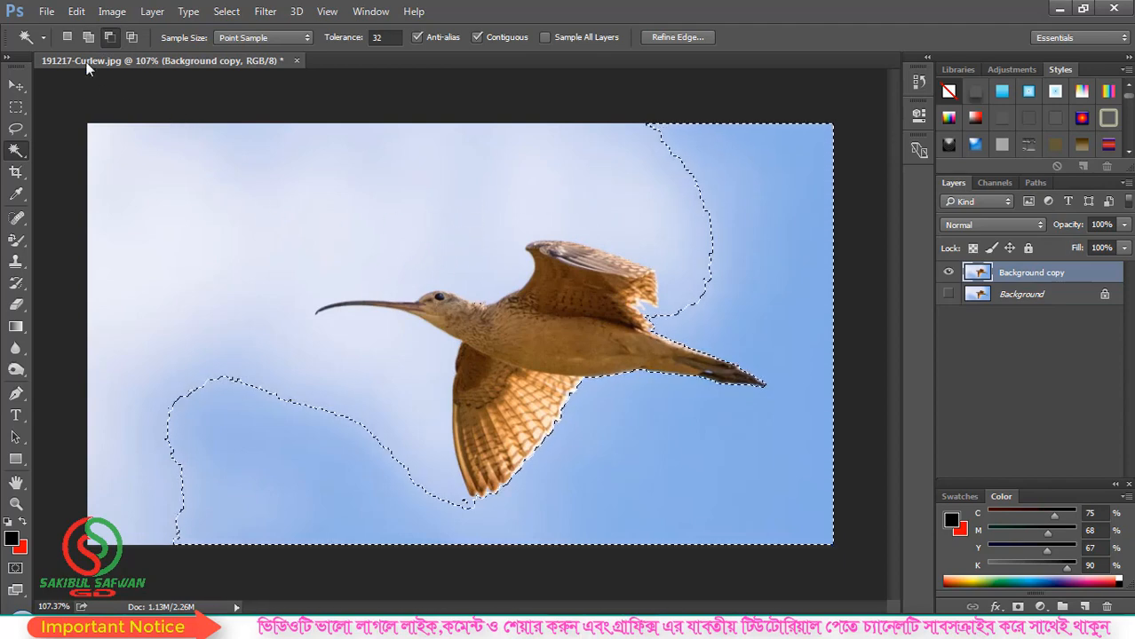
click(87, 37)
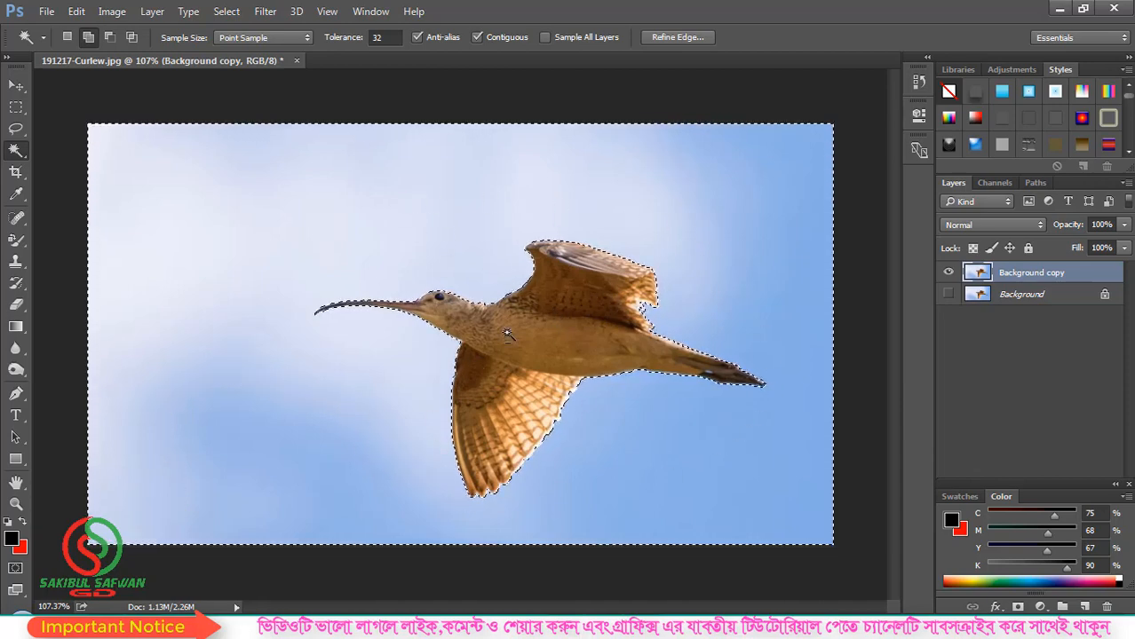
Step: Delete the selected sky from the Background copy layer and undo the deletion
scroll(582, 330, up, 2)
scroll(582, 330, down, 2)
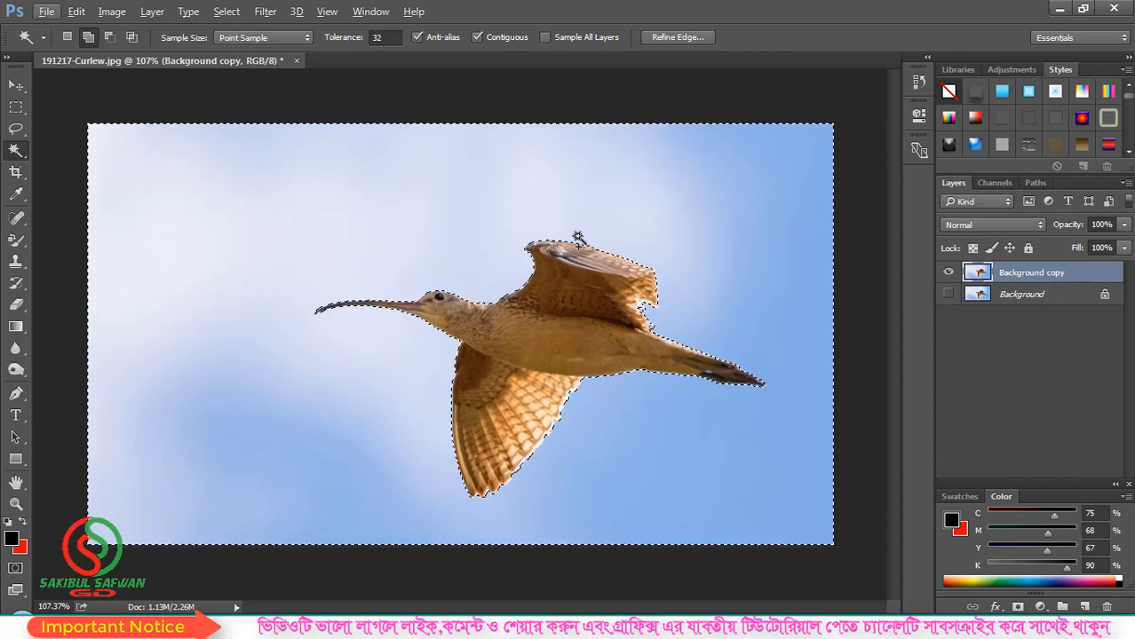
key(Delete)
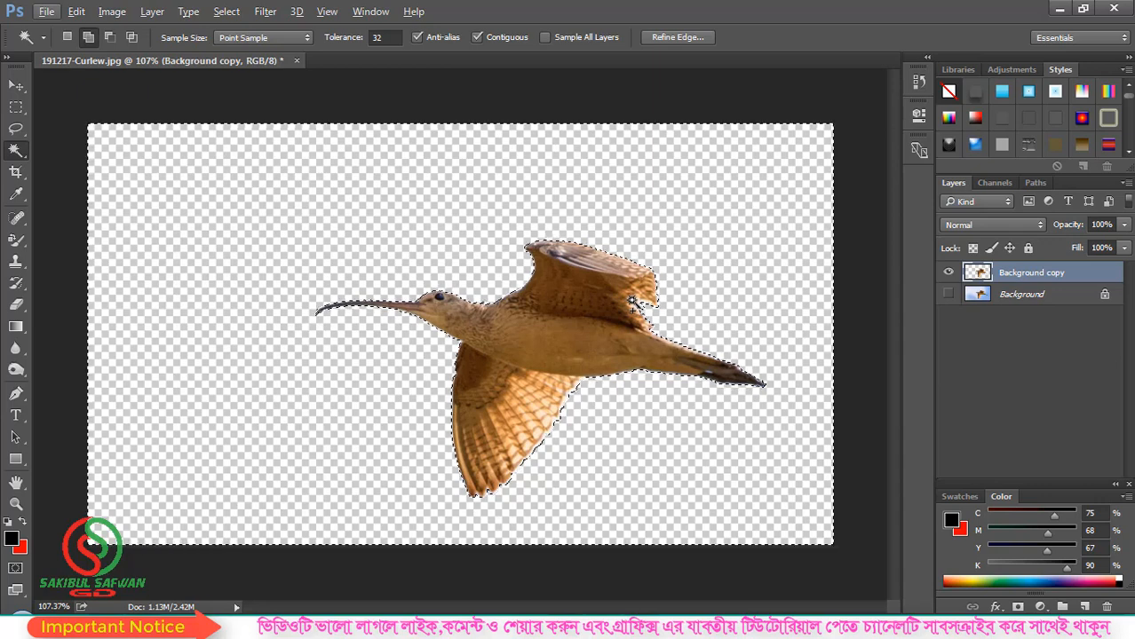
key(ctrl+z)
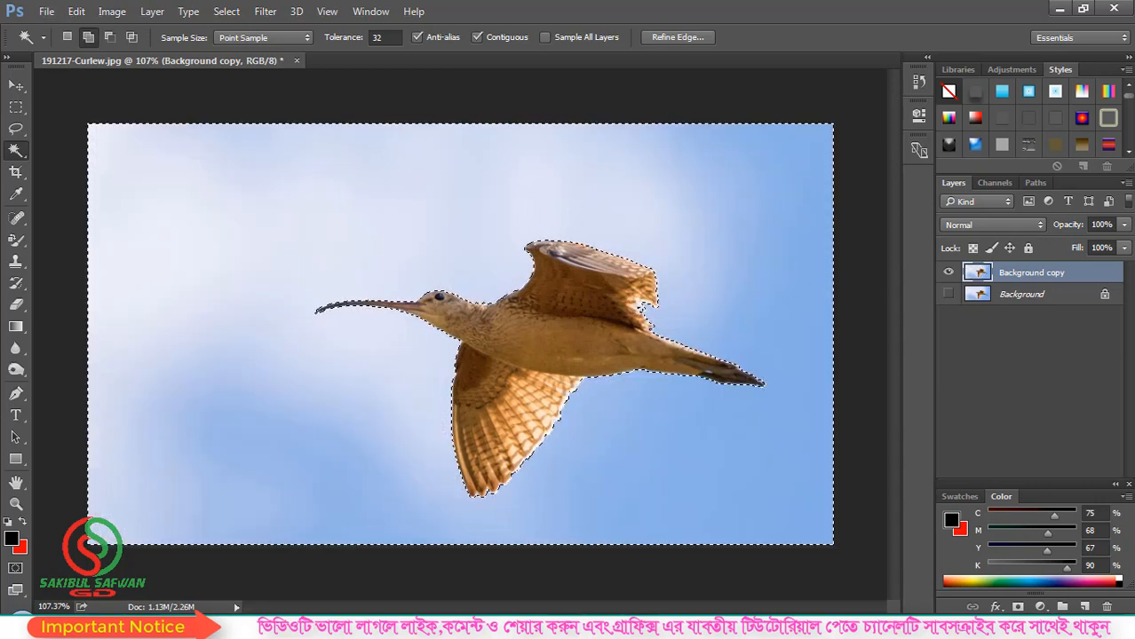
Step: Invert the selection to cover only the curlew and copy it to the clipboard
click(226, 12)
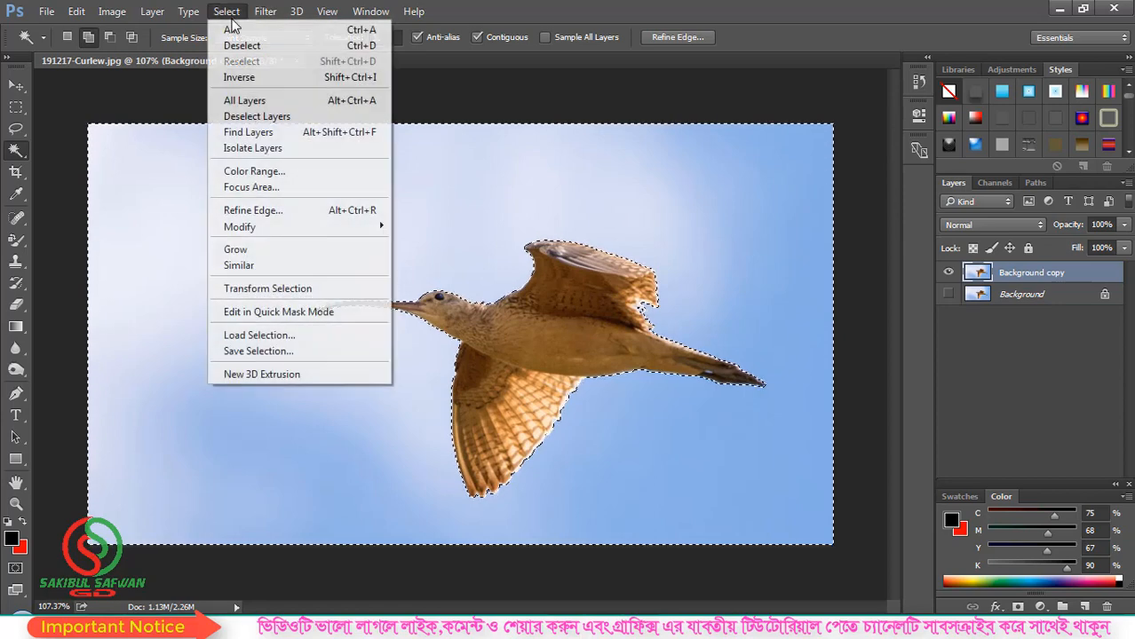
click(283, 80)
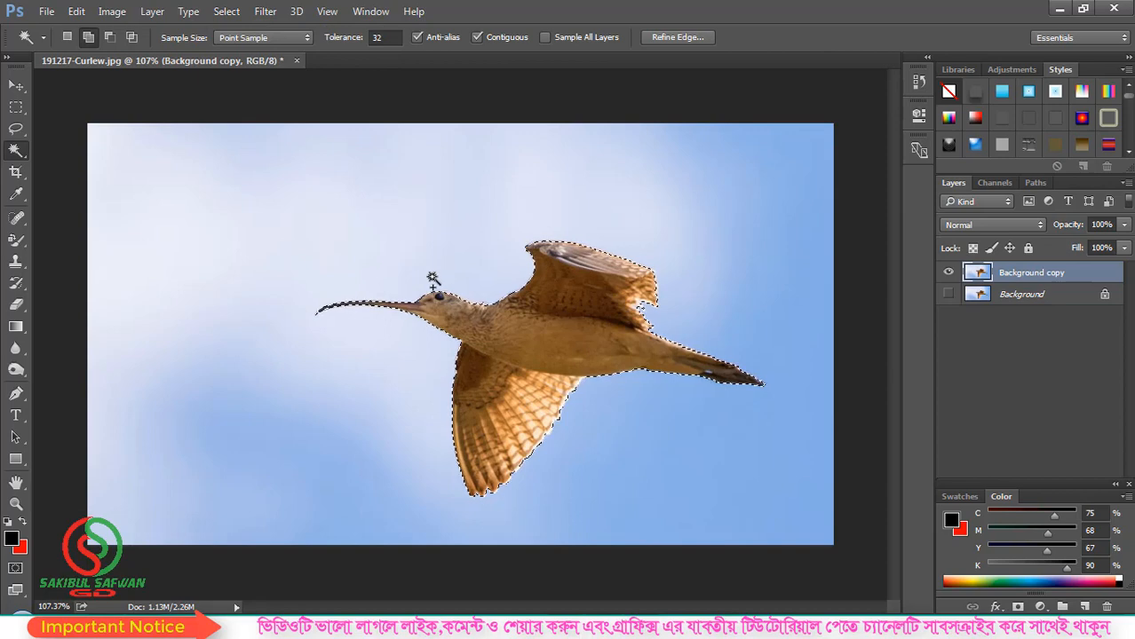
Step: Create a new 506 x 289 pixel RGB document at 72 pixels/inch with white background contents
click(48, 12)
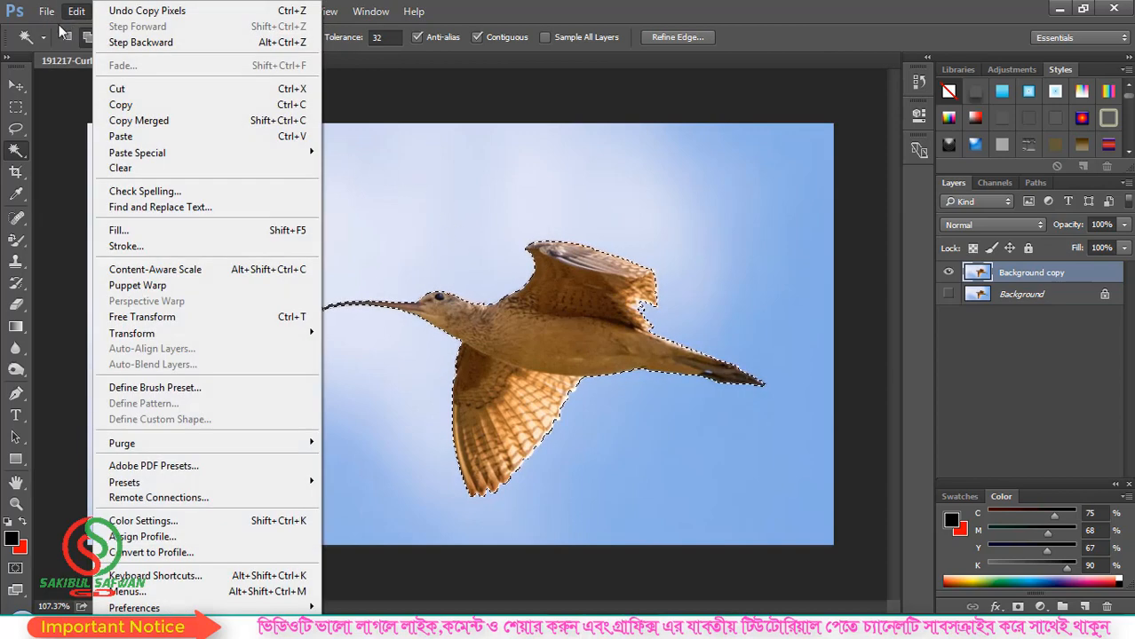
click(63, 32)
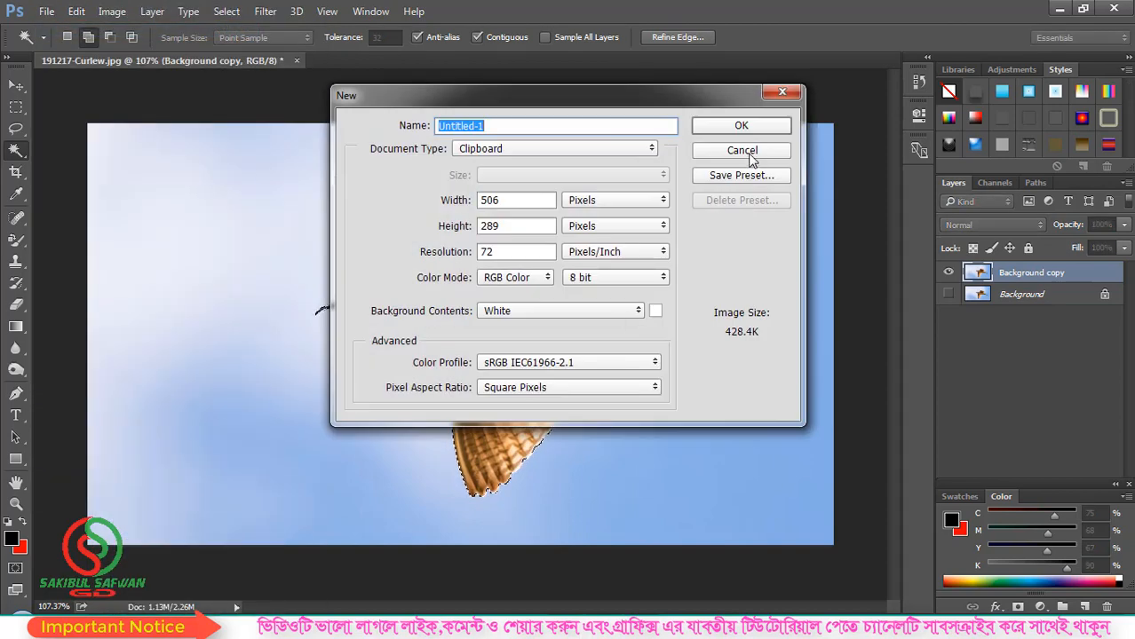
click(741, 130)
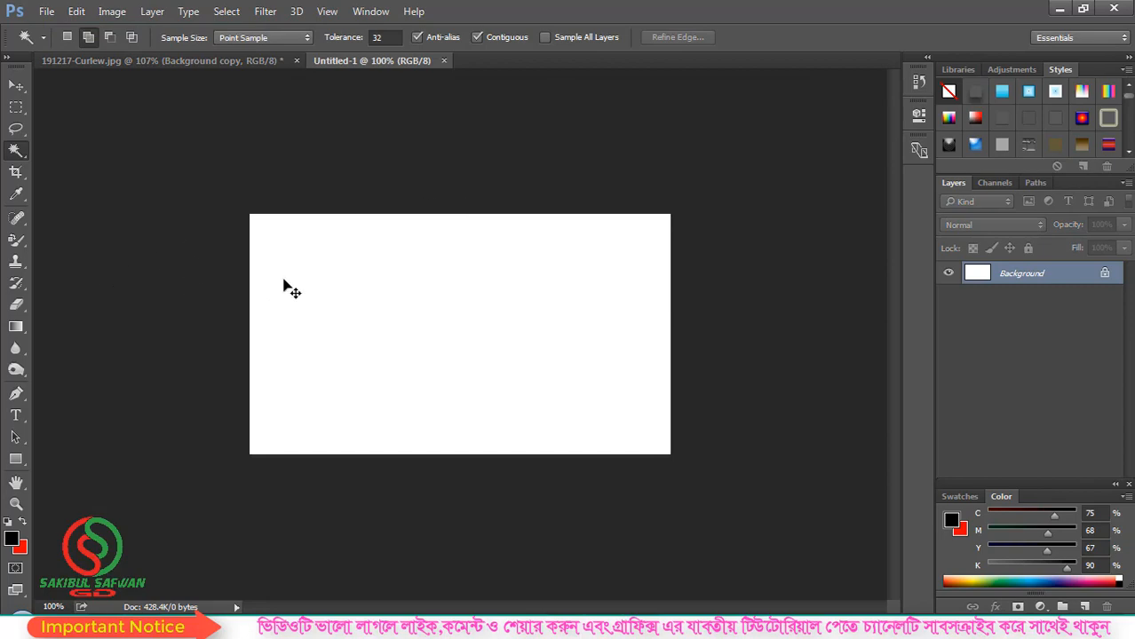
Step: Paste the copied curlew into the new document and scale it down proportionally about its centre
key(ctrl+v)
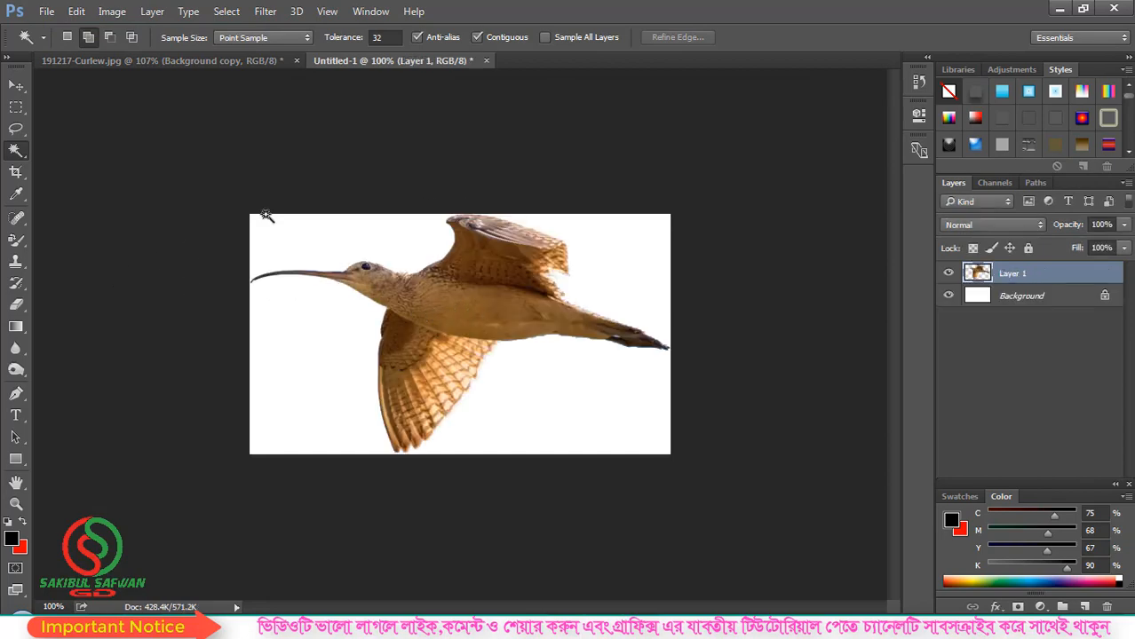
click(76, 11)
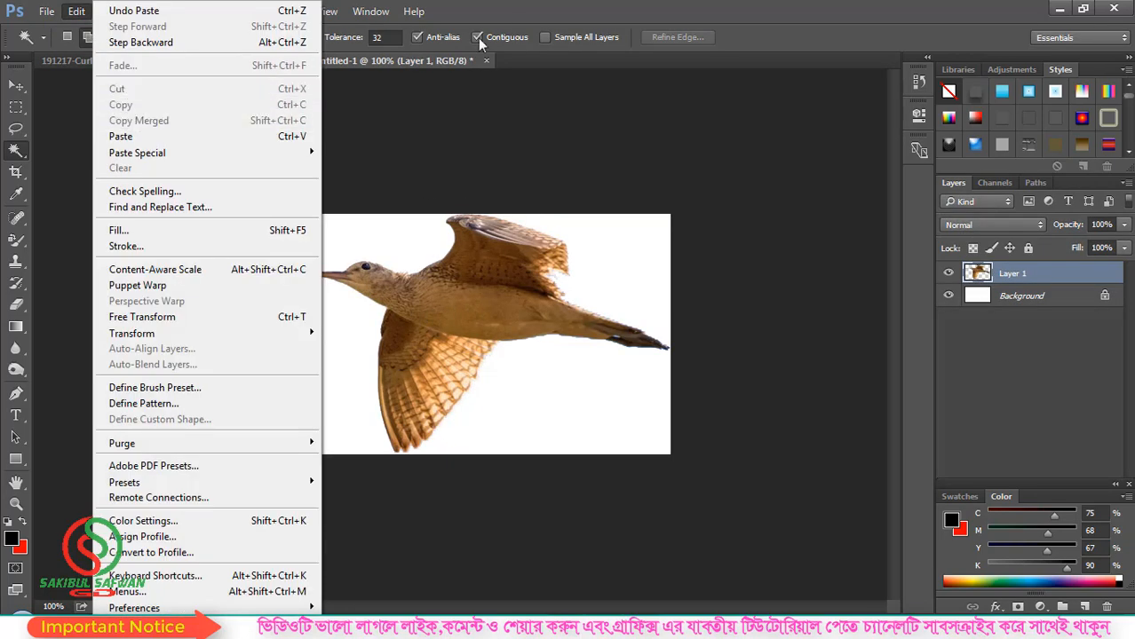
click(560, 25)
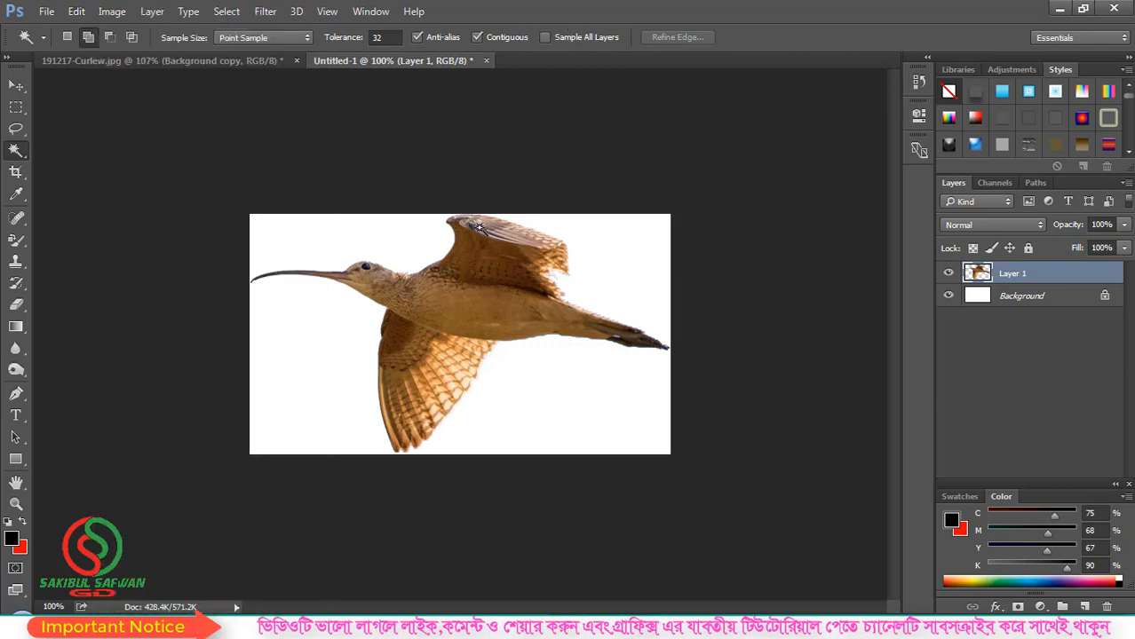
key(ctrl+t)
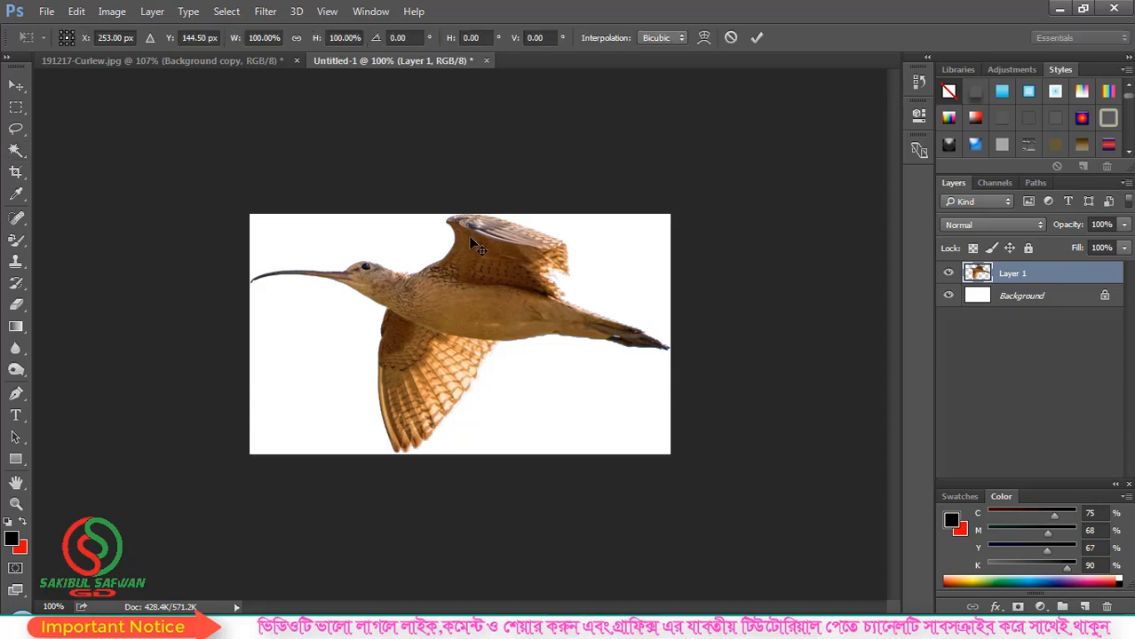
drag(664, 220, 613, 248)
click(756, 37)
key(w)
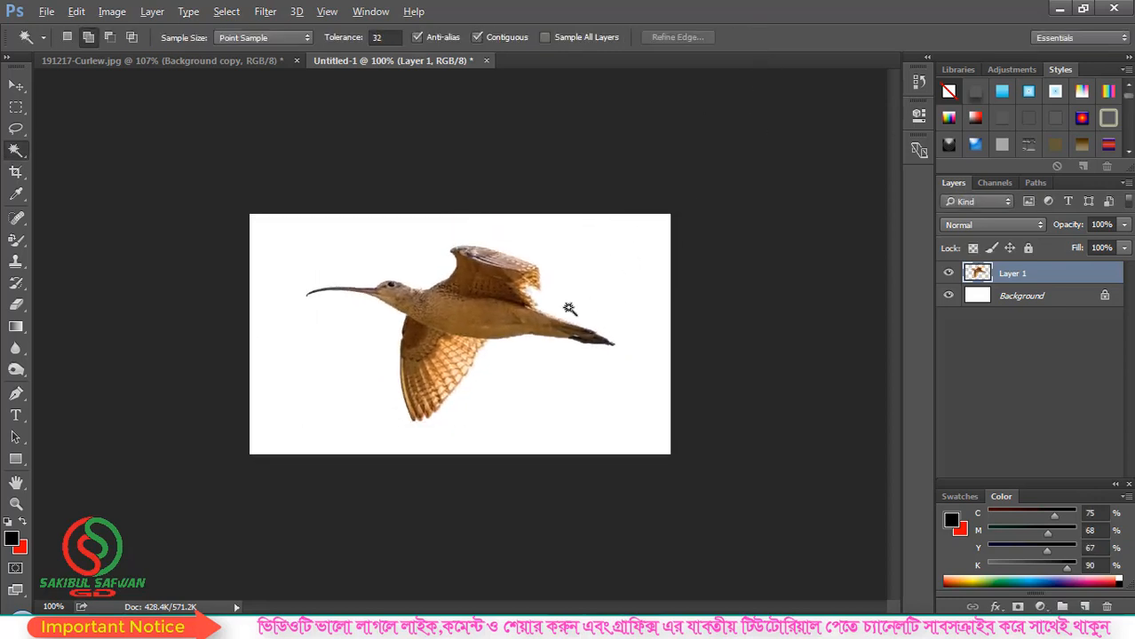
scroll(533, 315, up, 3)
scroll(538, 310, up, 2)
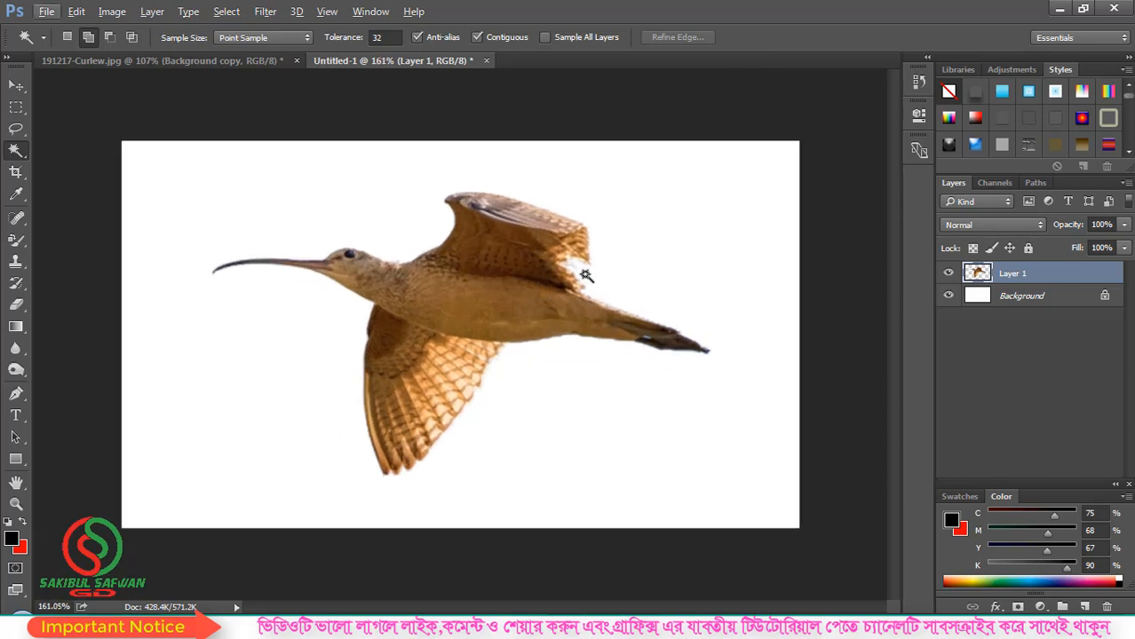
scroll(533, 266, down, 3)
Step: Close the Untitled-1 document and the 191217-Curlew.jpg photo without saving either one
click(219, 62)
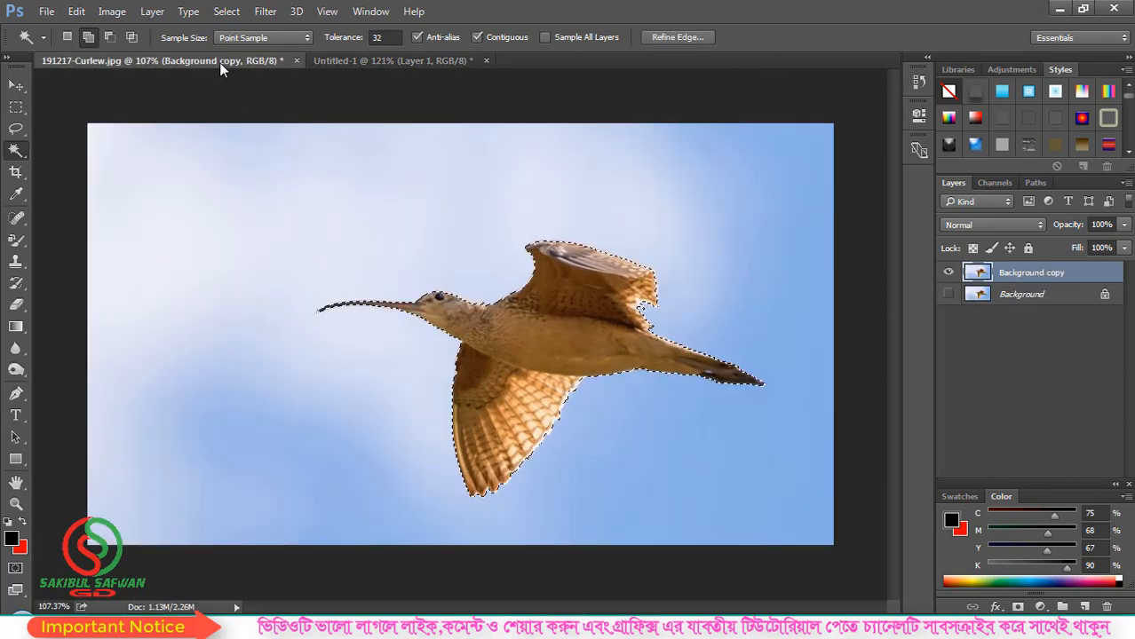
scroll(514, 333, down, 2)
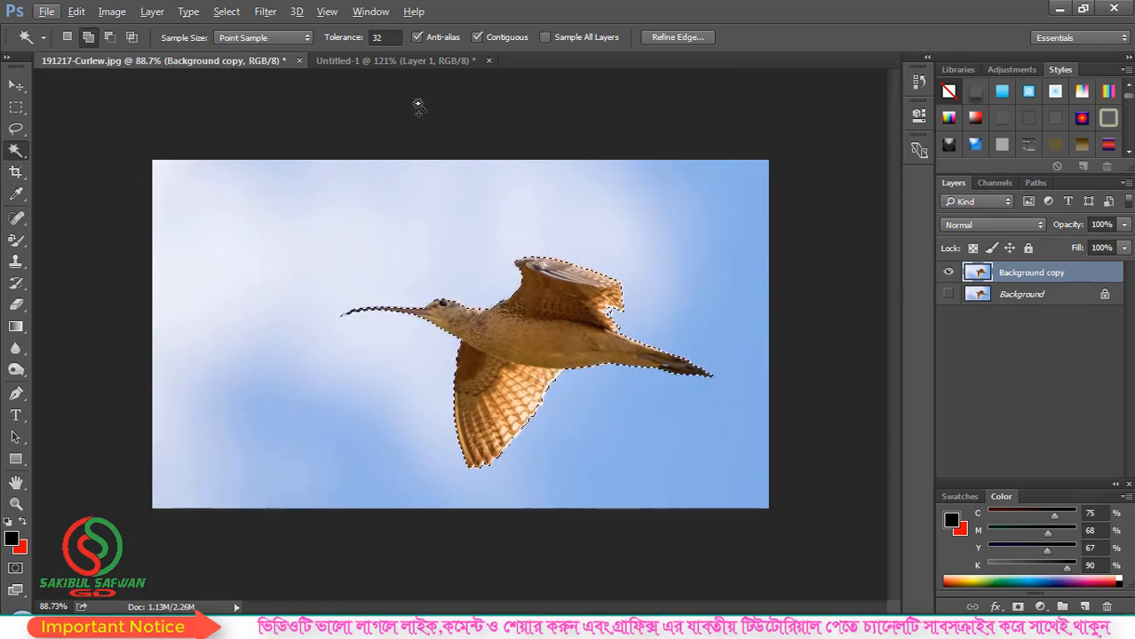
click(489, 60)
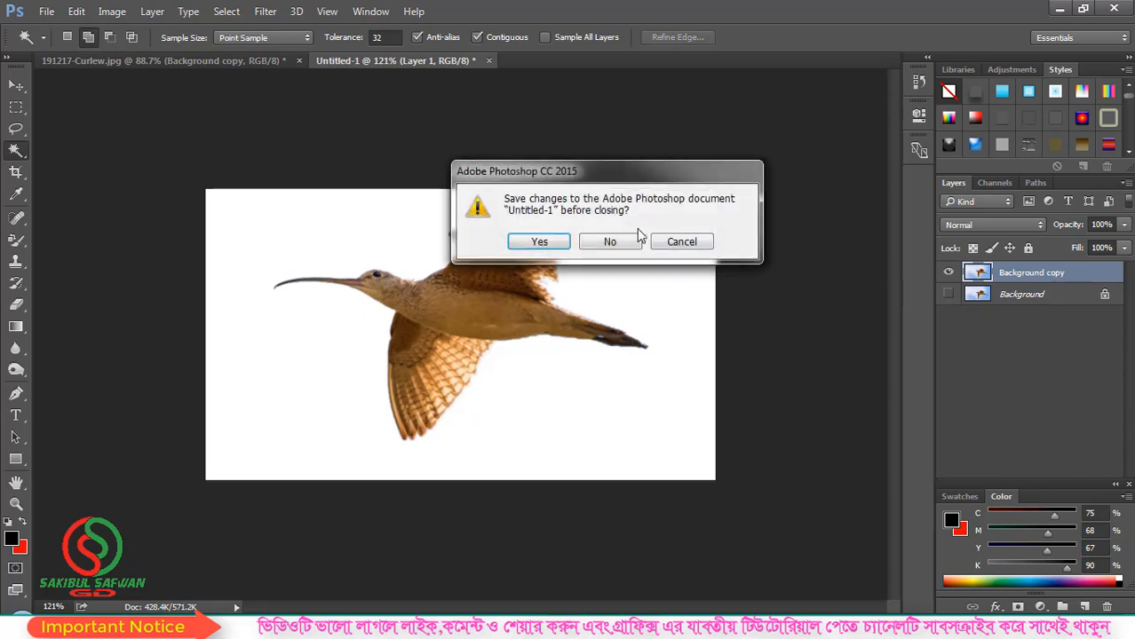
click(611, 244)
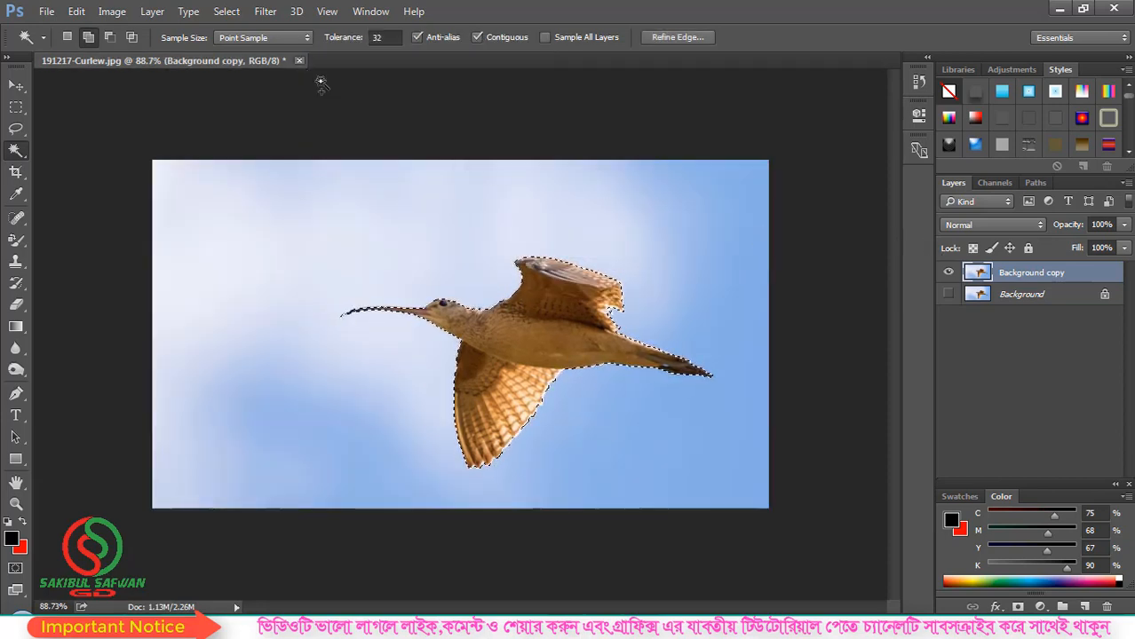
click(298, 61)
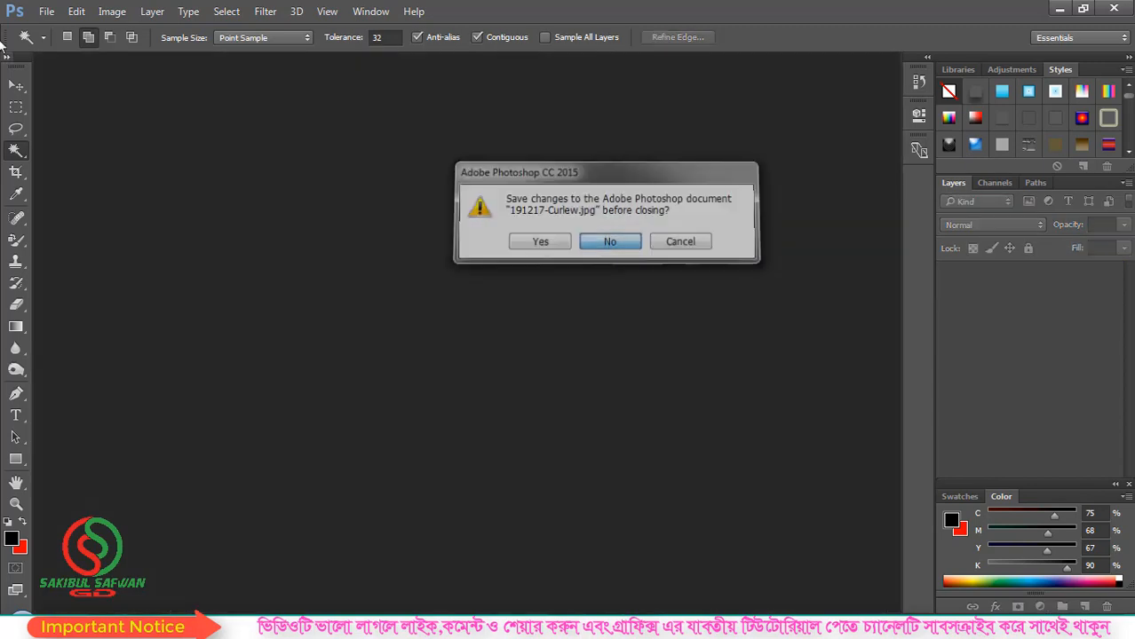
key(Return)
Step: Create a new 1200 x 700 pixel RGB document at 300 pixels/inch with white background contents
click(46, 10)
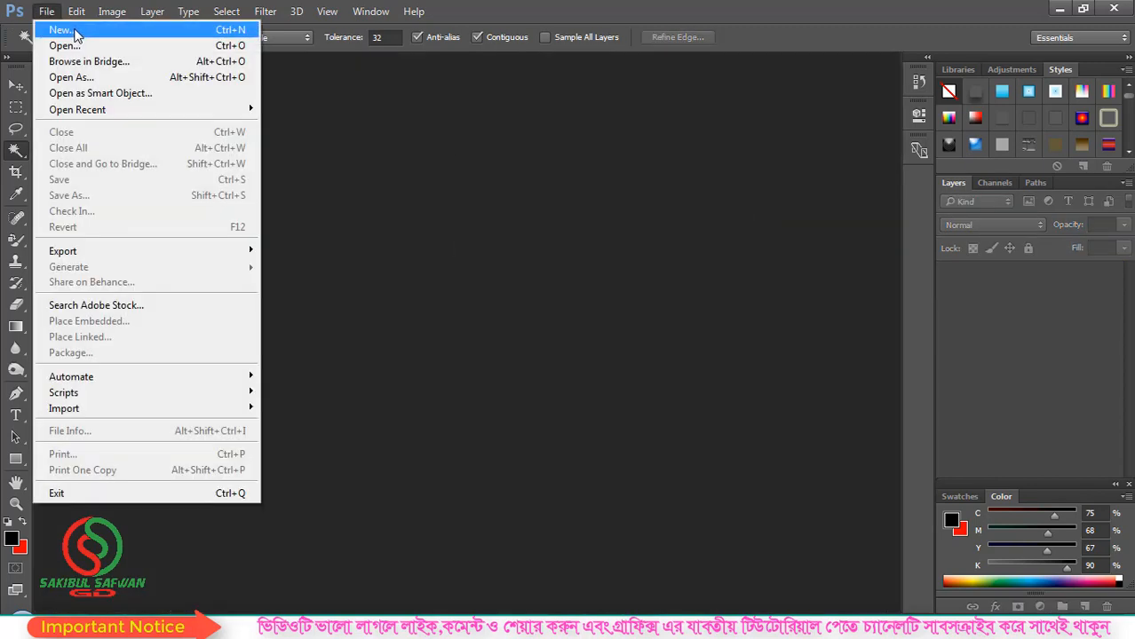
click(53, 30)
double_click(529, 200)
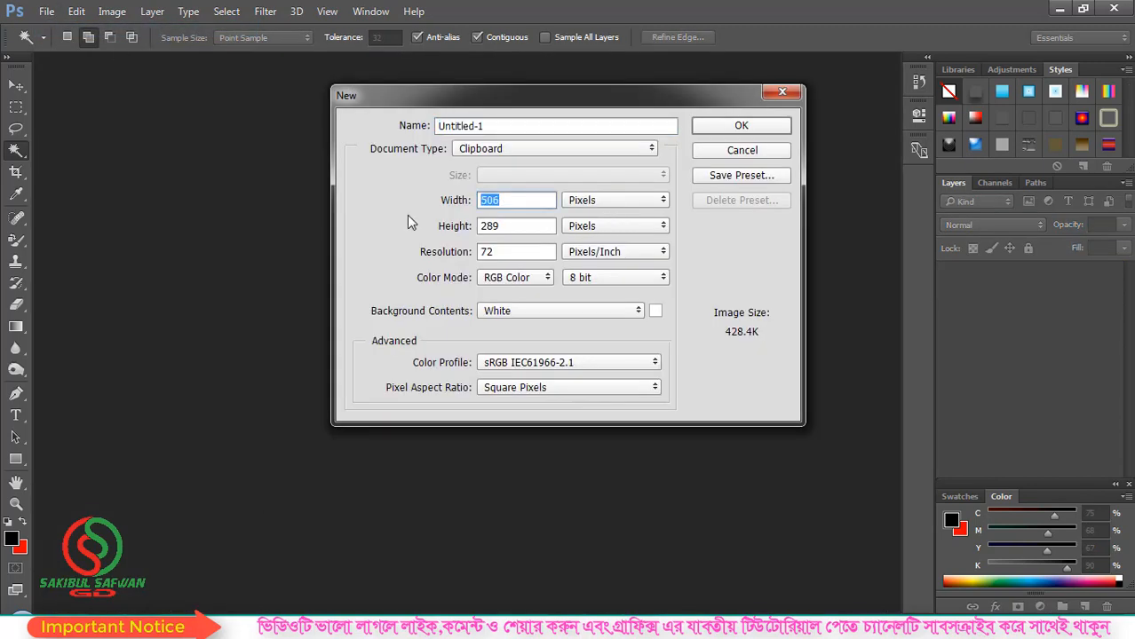
text(1200)
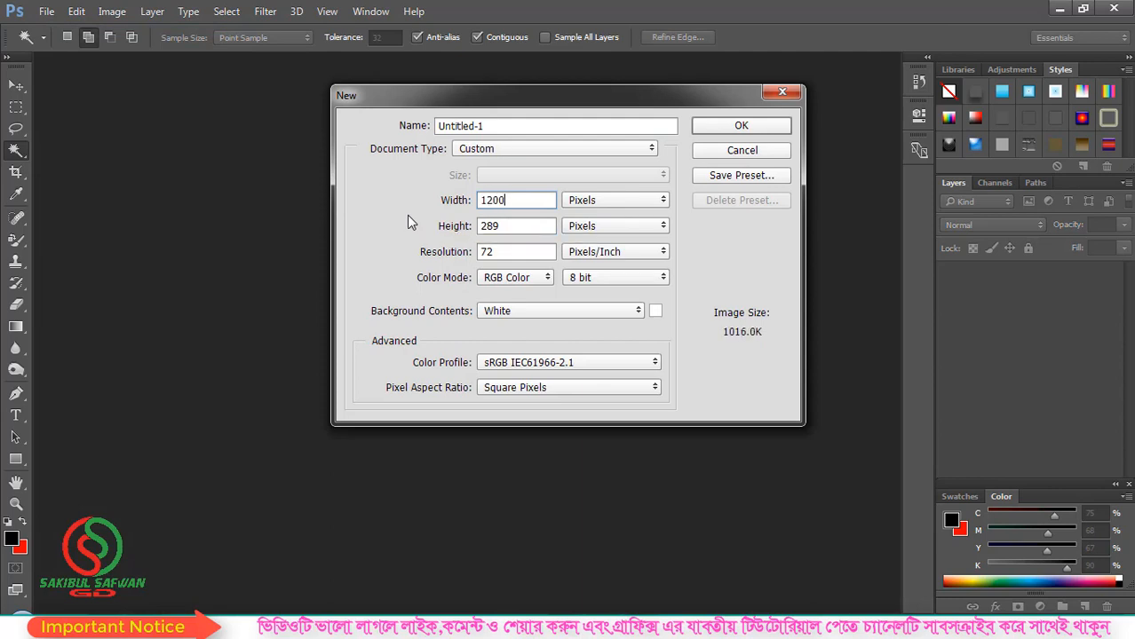
click(482, 229)
double_click(482, 229)
text(700)
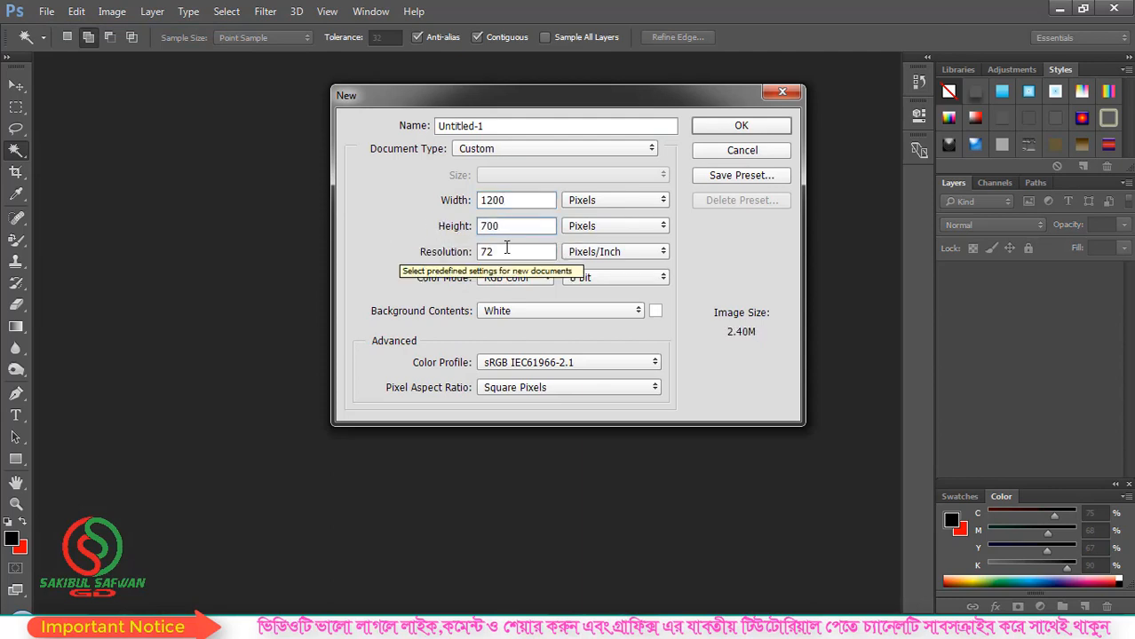
key(Tab)
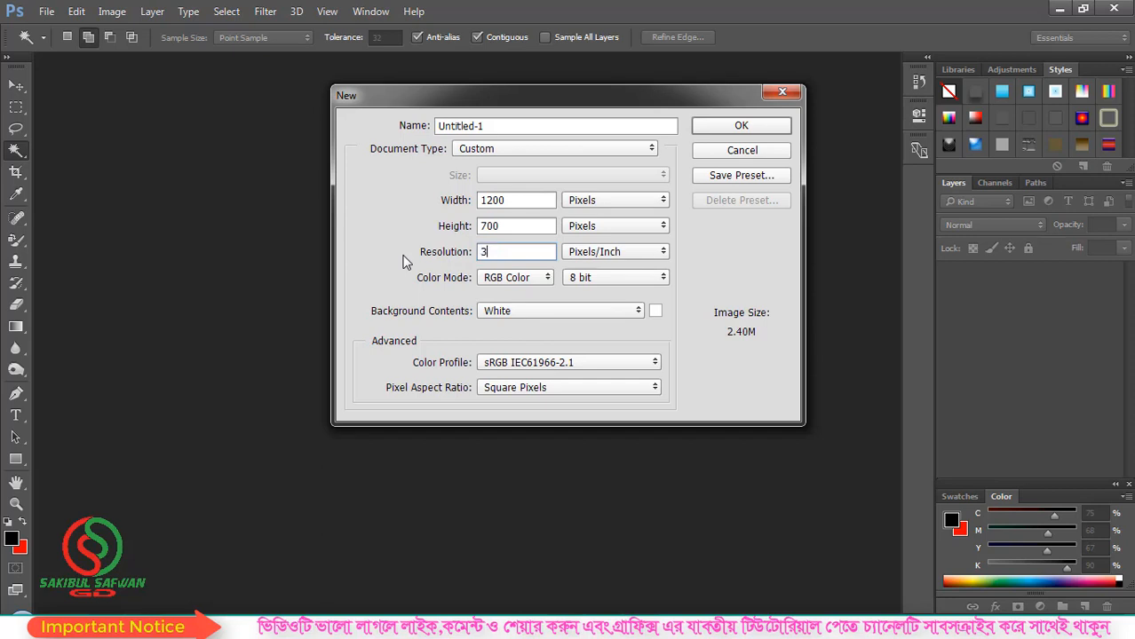
text(300)
click(707, 130)
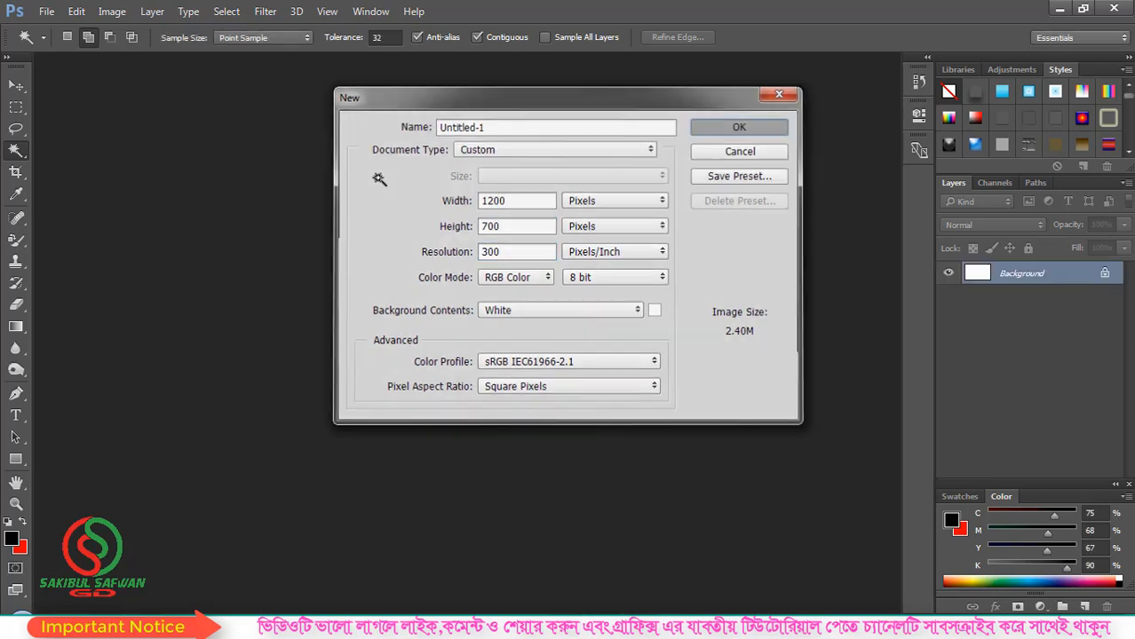
scroll(398, 361, up, 2)
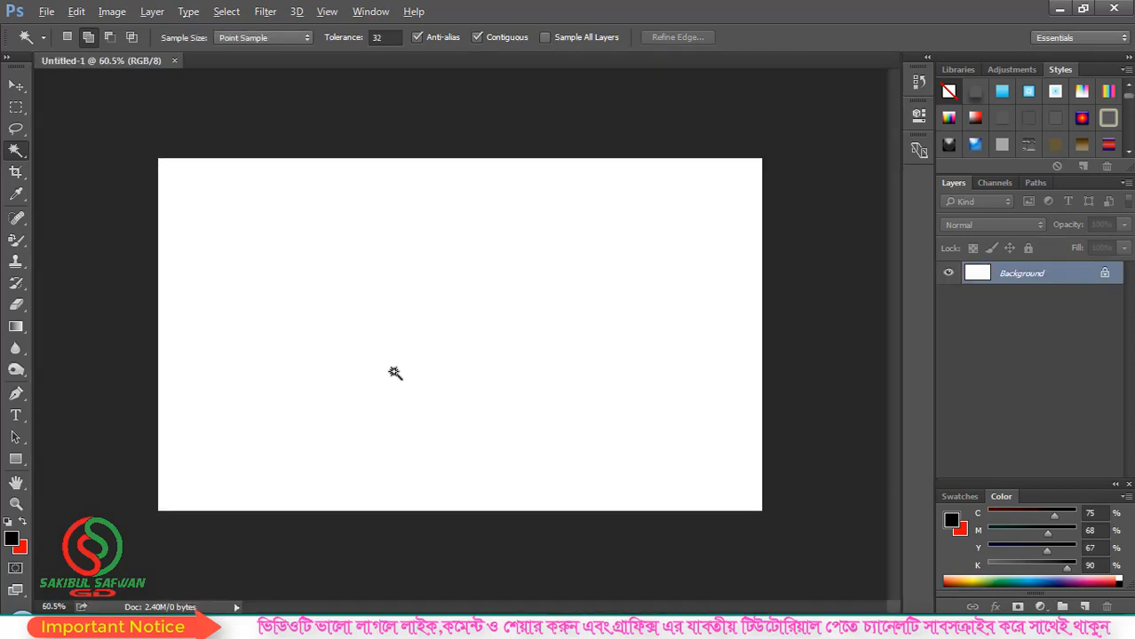
scroll(390, 372, up, 1)
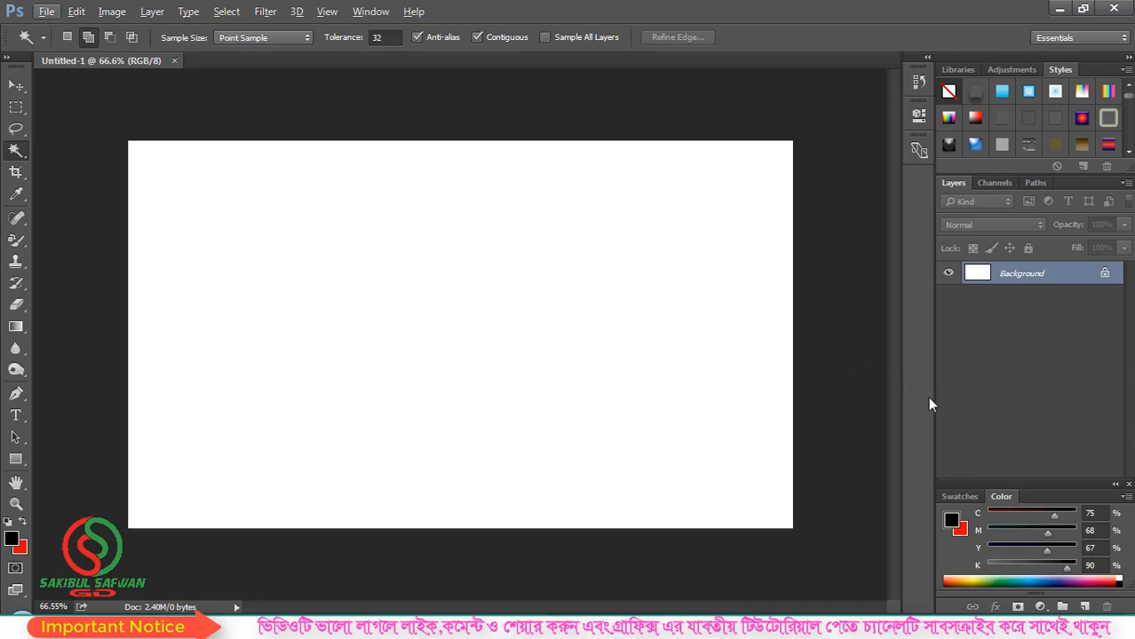
Step: Add a new layer and fill it with a linear red-to-green gradient running from the left edge to the right edge
click(1085, 607)
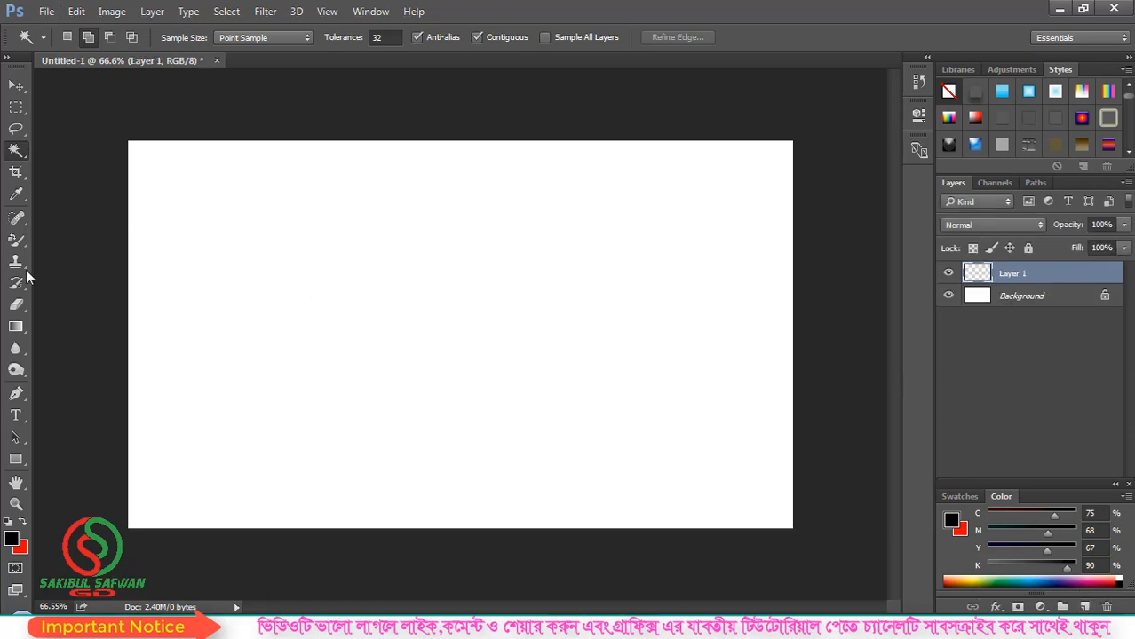
click(19, 326)
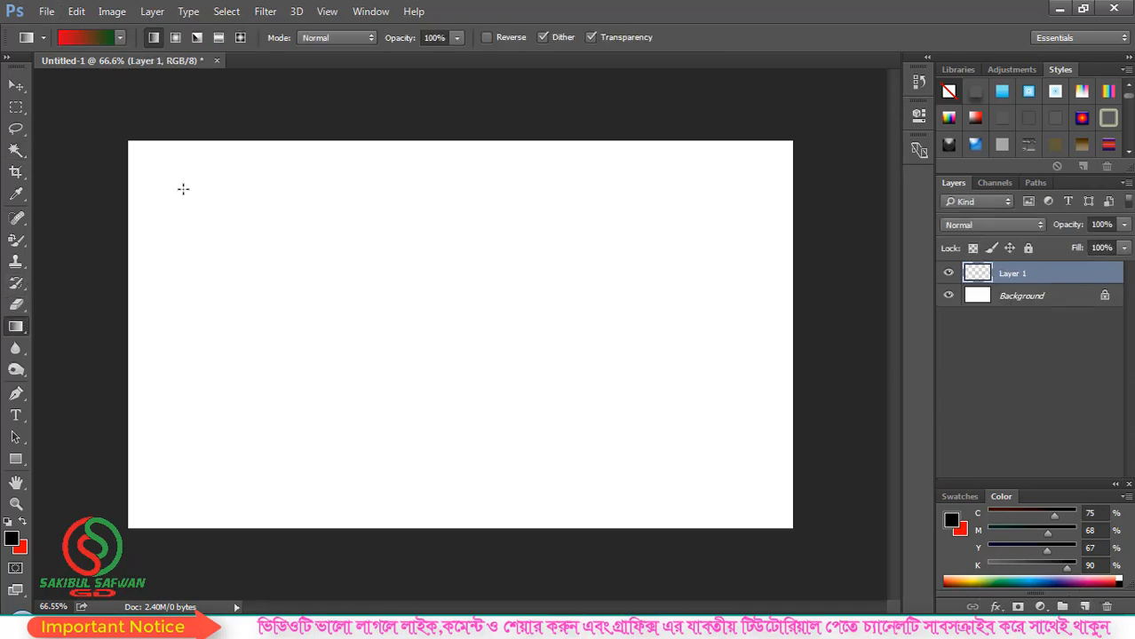
drag(131, 334, 829, 329)
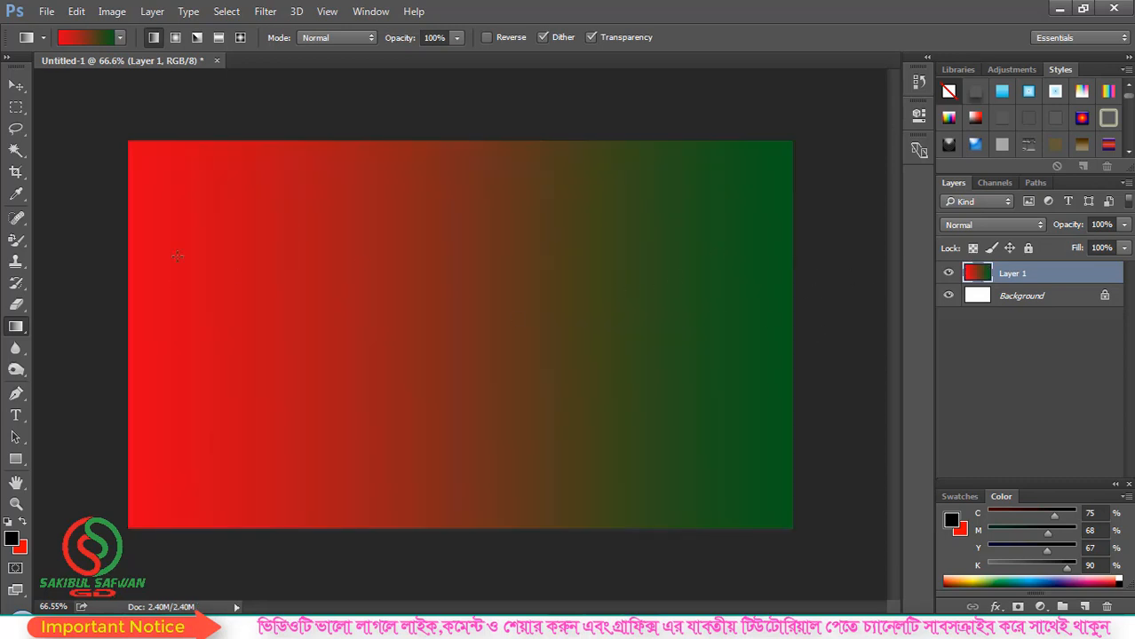
click(16, 85)
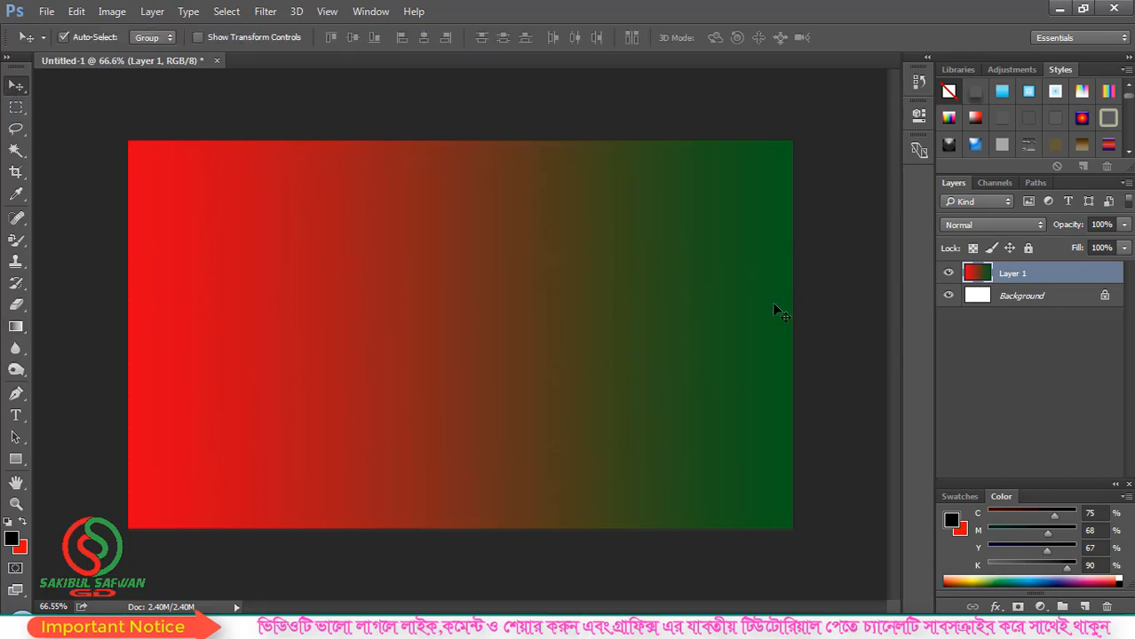
Step: Draw a horizontal rectangle shape about 1218 x 175 px across the full canvas width, just below the middle
click(16, 459)
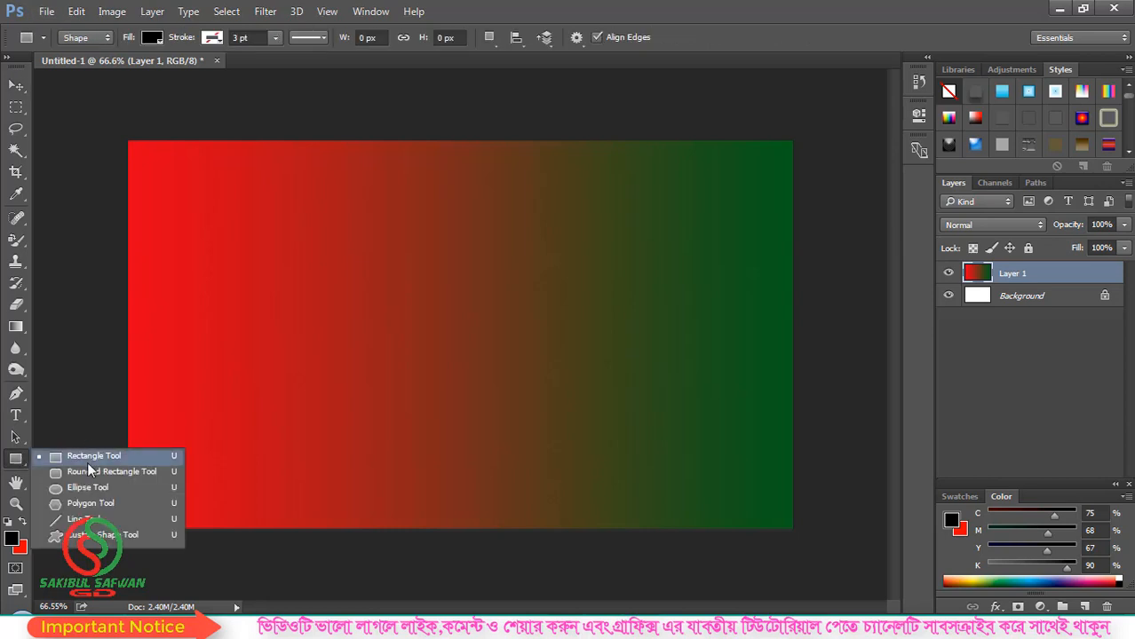
click(87, 462)
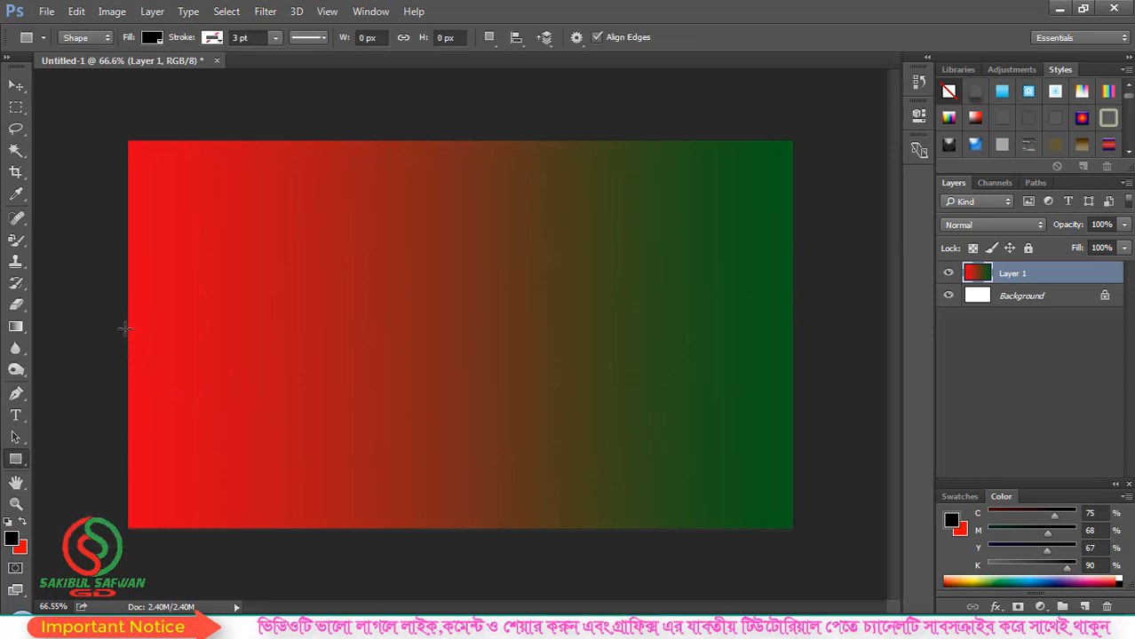
drag(124, 325, 798, 421)
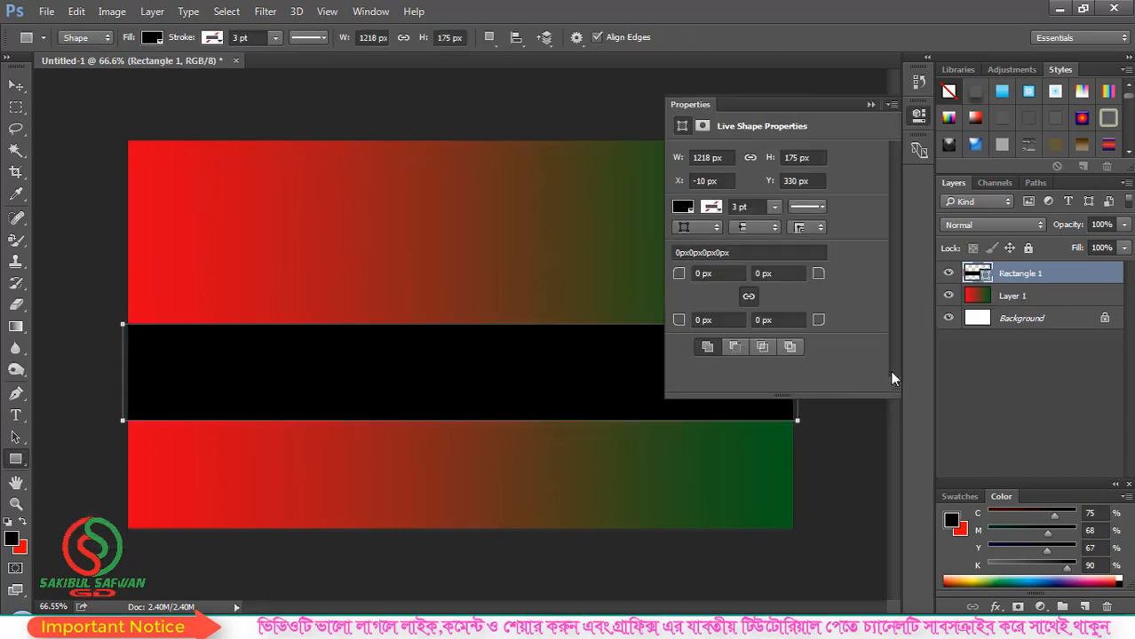
Step: Set the fill colour of the horizontal rectangle to yellow
click(710, 208)
click(696, 307)
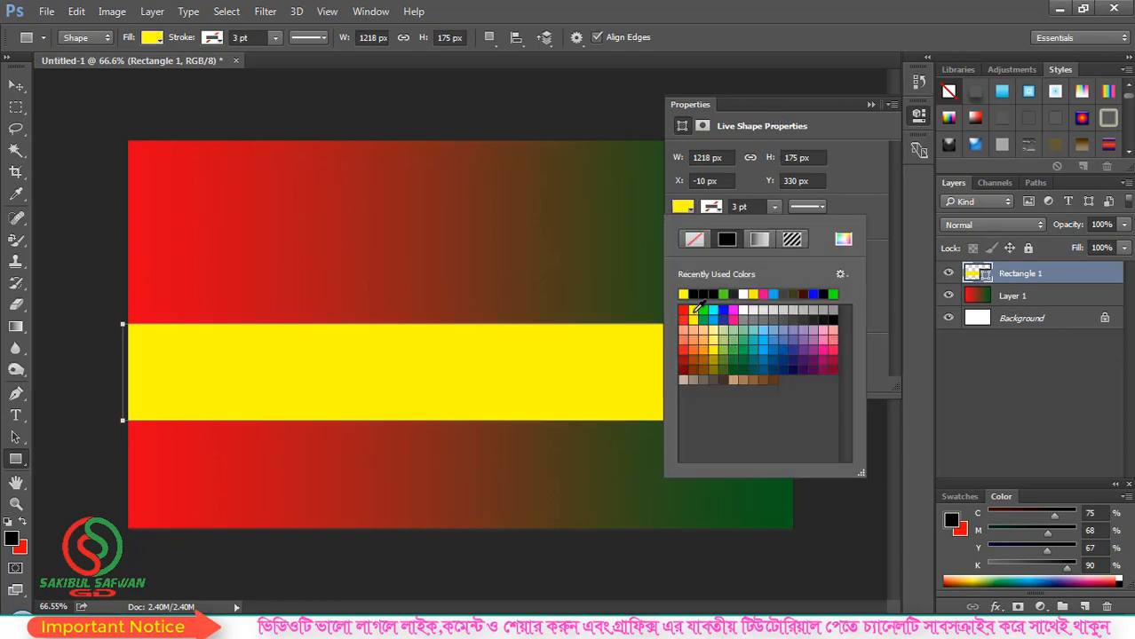
click(870, 106)
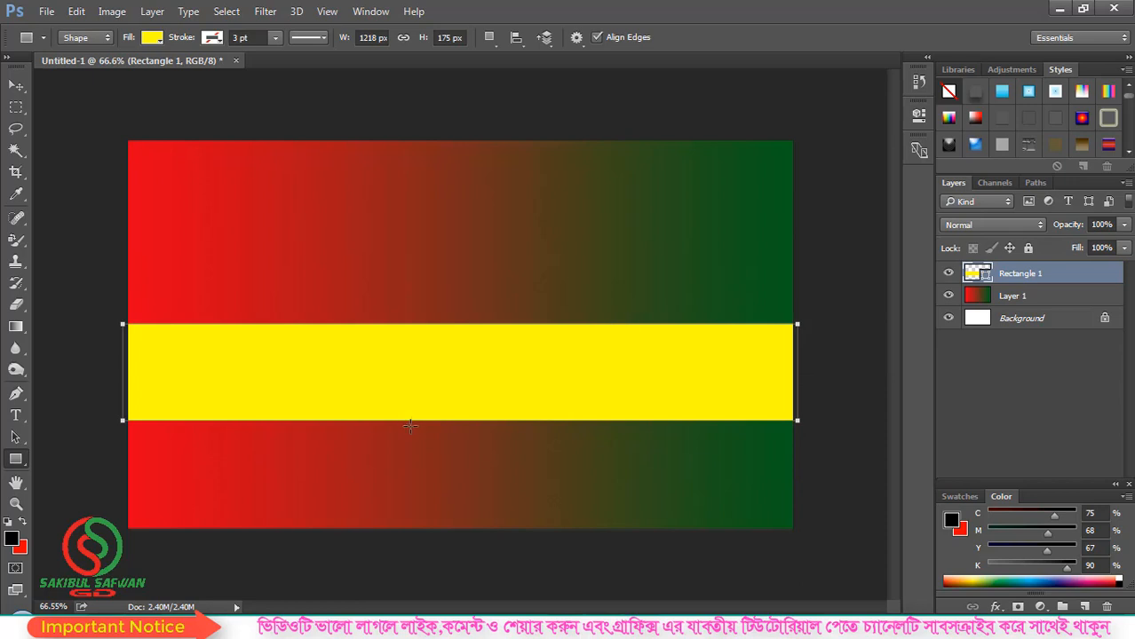
scroll(467, 431, up, 1)
scroll(468, 431, down, 1)
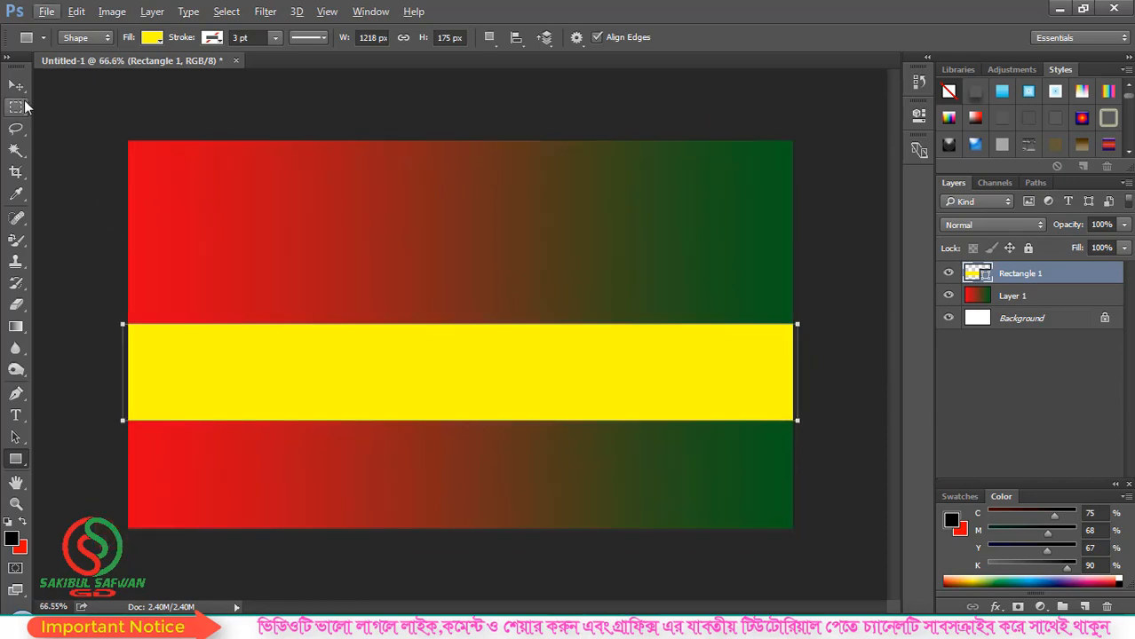
click(16, 85)
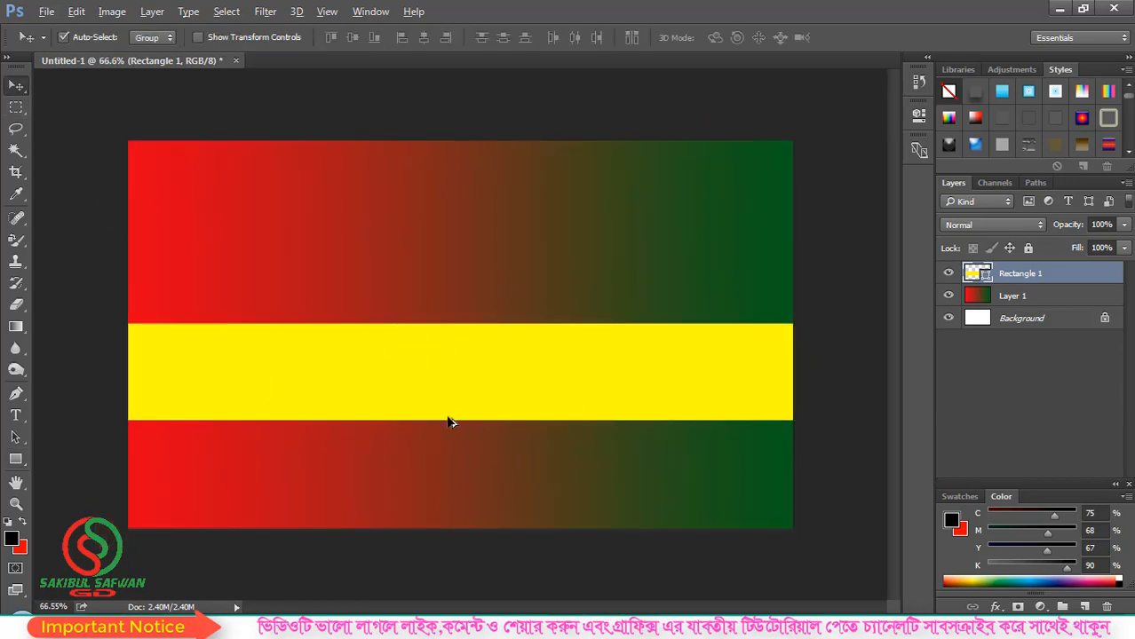
scroll(598, 379, up, 1)
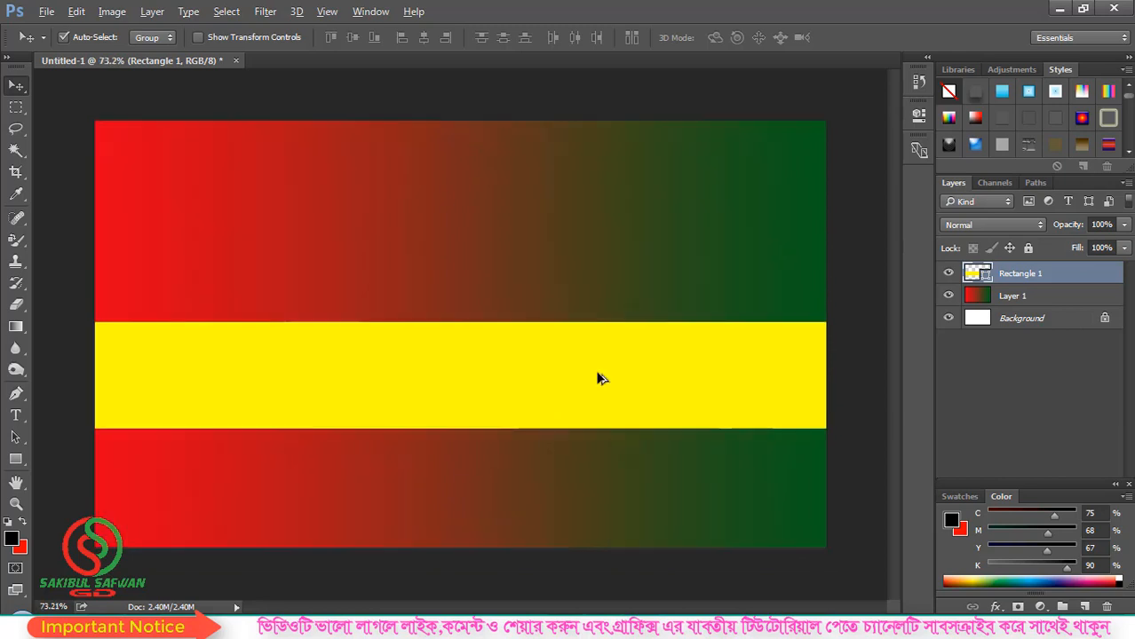
scroll(550, 323, up, 1)
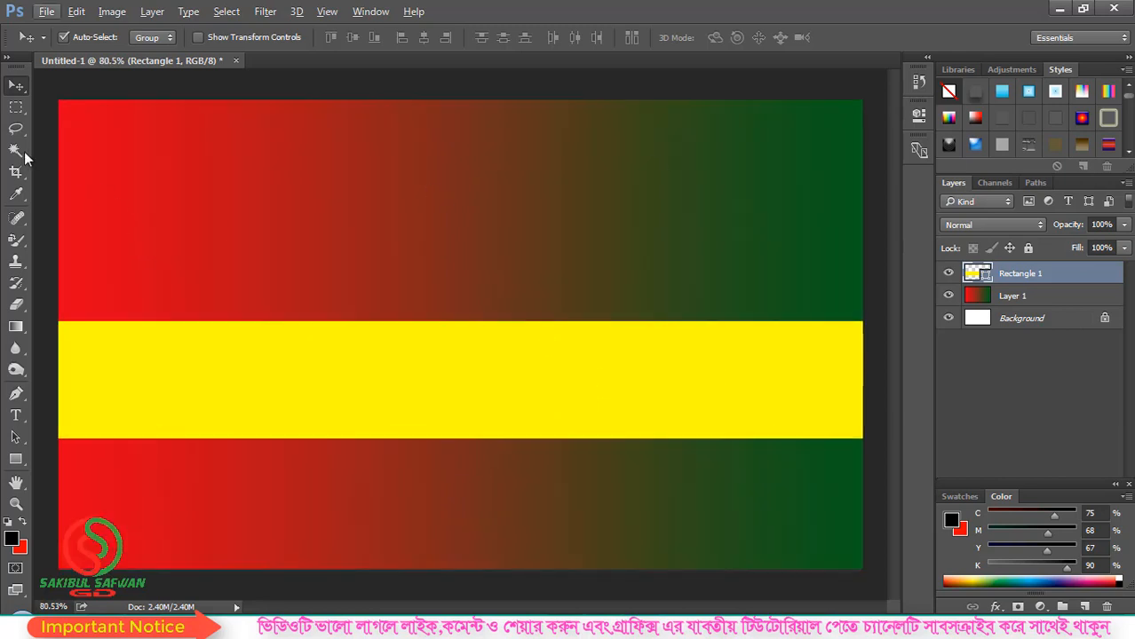
Step: Select the red end of the gradient layer using the Magic Wand at tolerance 32, and clear the selection
drag(21, 153, 58, 171)
click(76, 166)
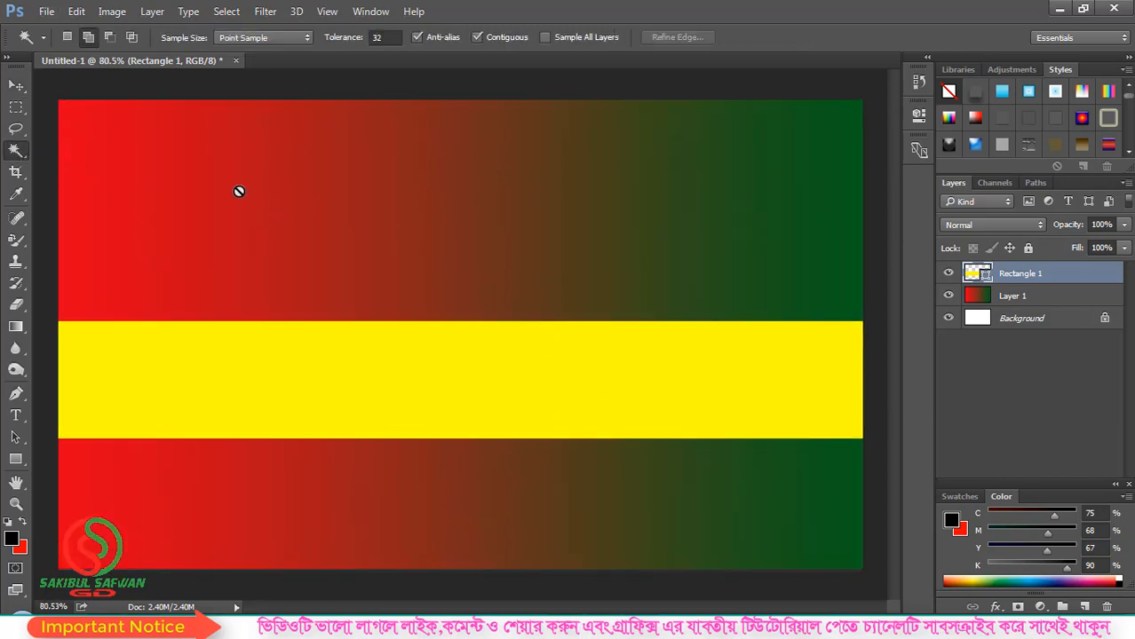
click(1022, 298)
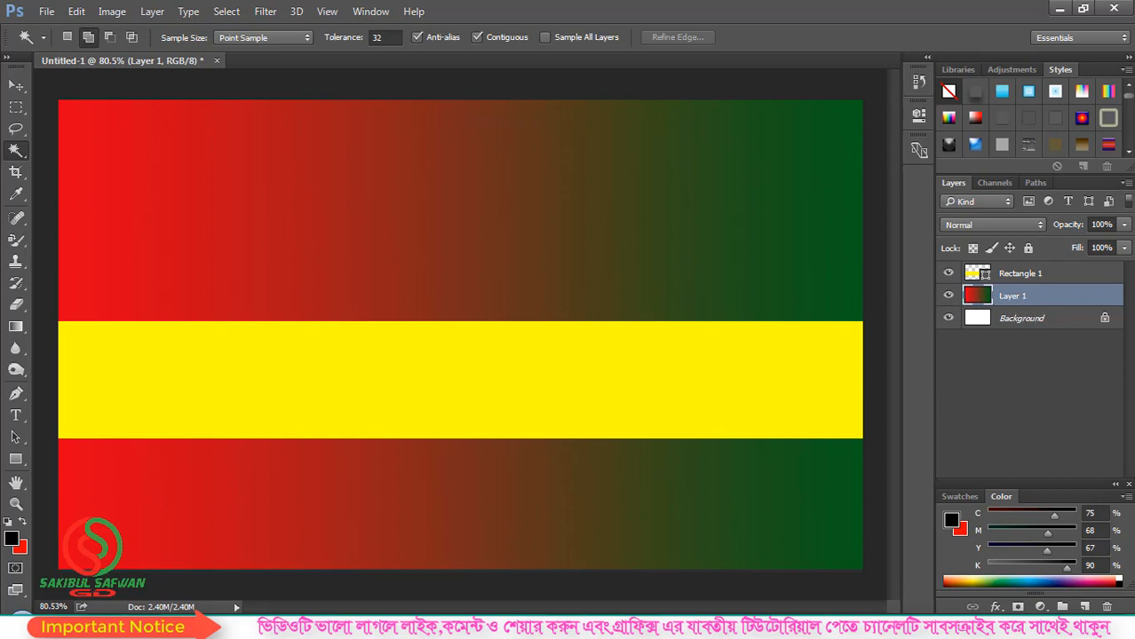
right_click(14, 156)
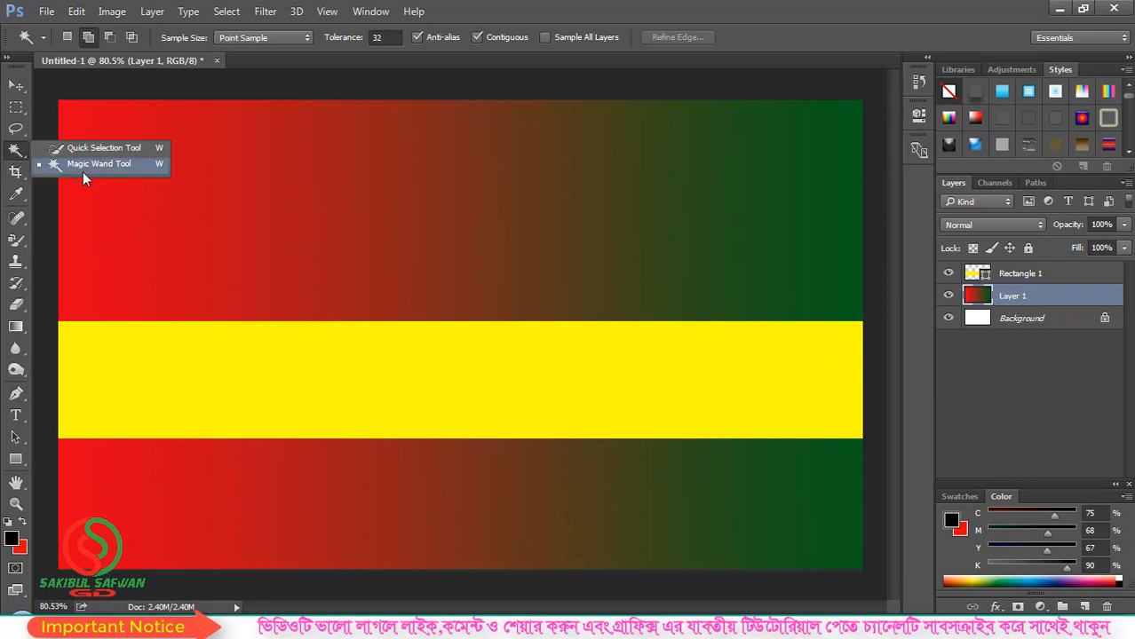
click(82, 169)
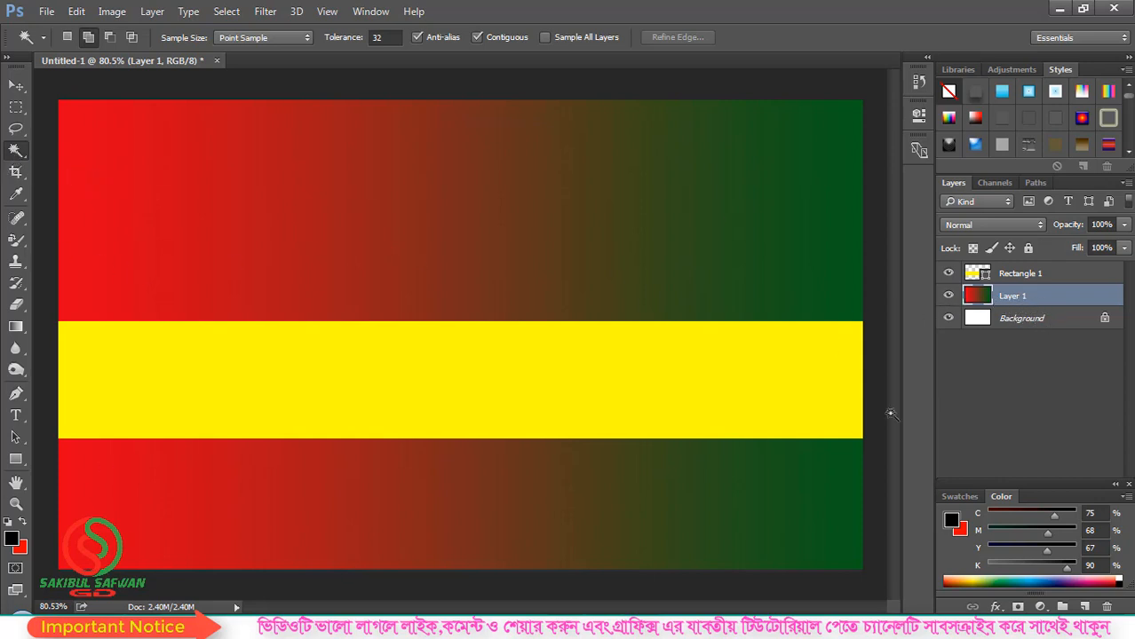
click(80, 174)
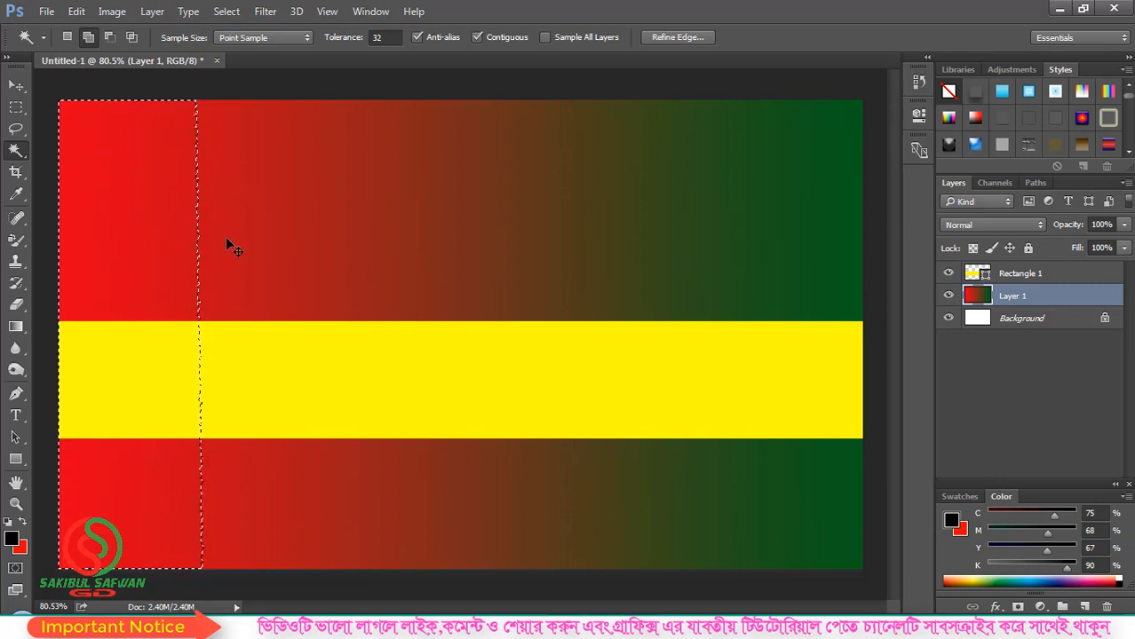
key(ctrl+d)
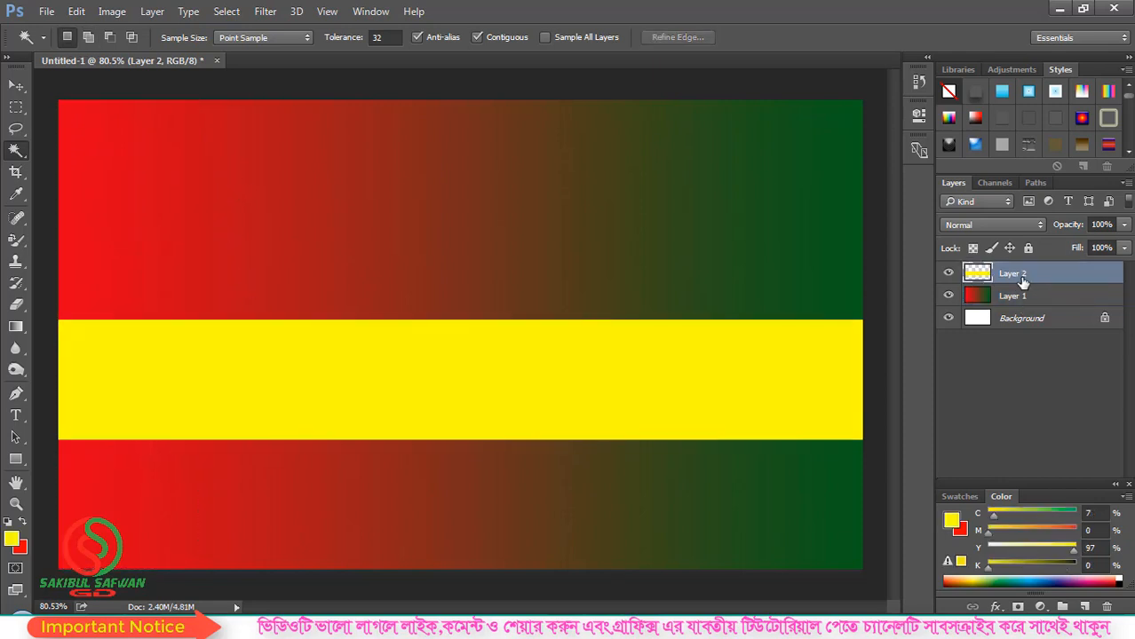
Step: Select the yellow band on its own layer using the Magic Wand, and clear the selection
click(401, 379)
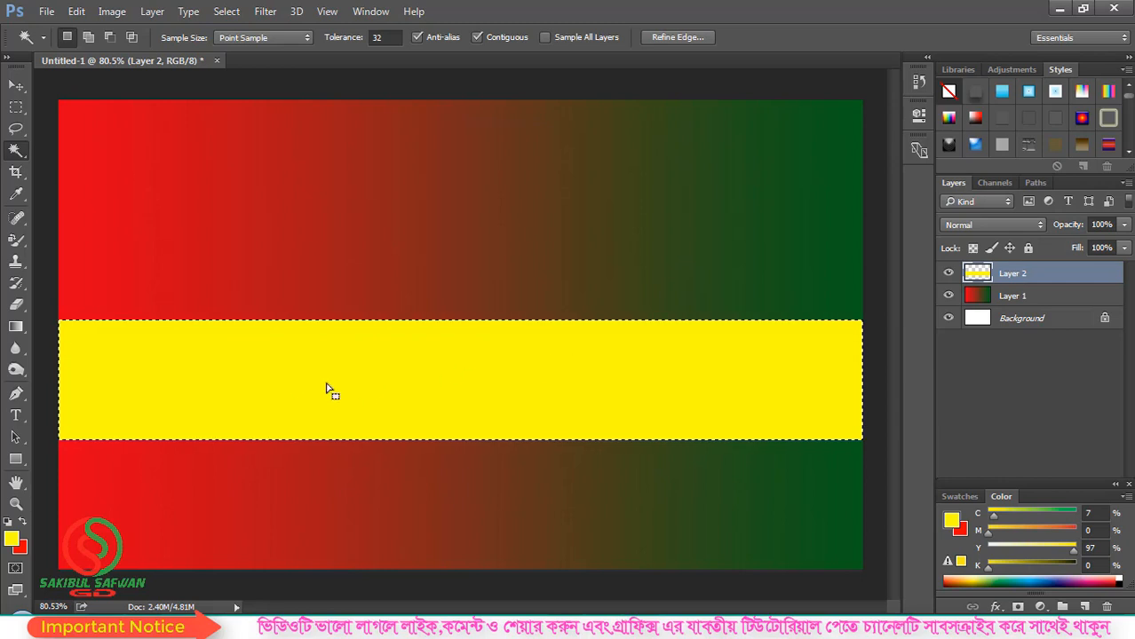
key(ctrl+d)
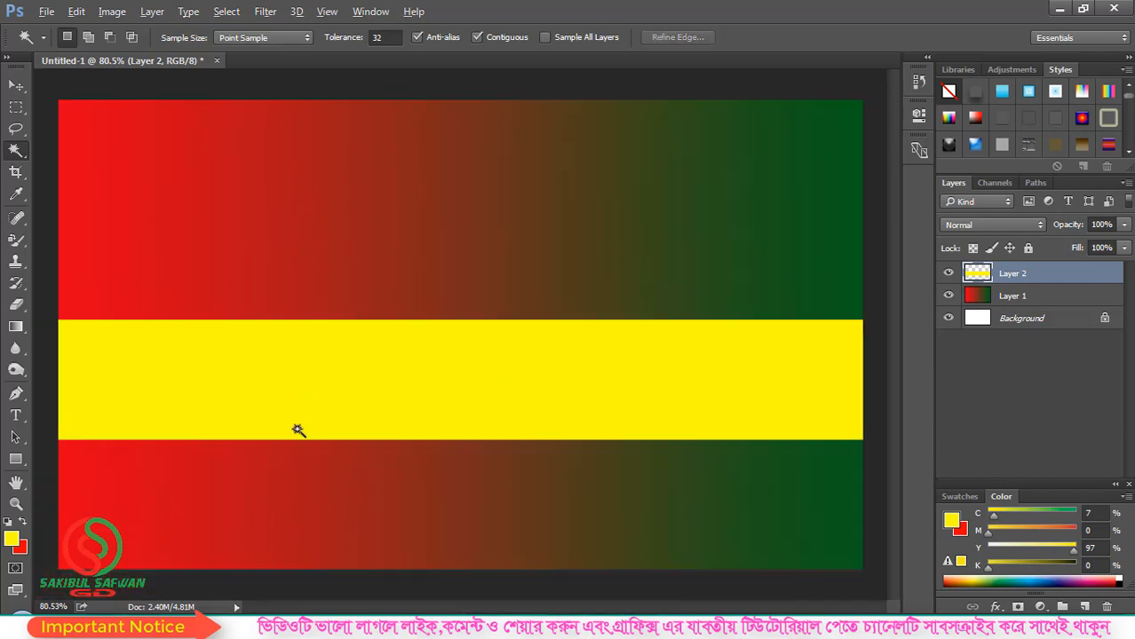
key(alt)
Step: Select the red end of the gradient layer and extend it across the brown tones to the olive area using Add to selection
click(1021, 299)
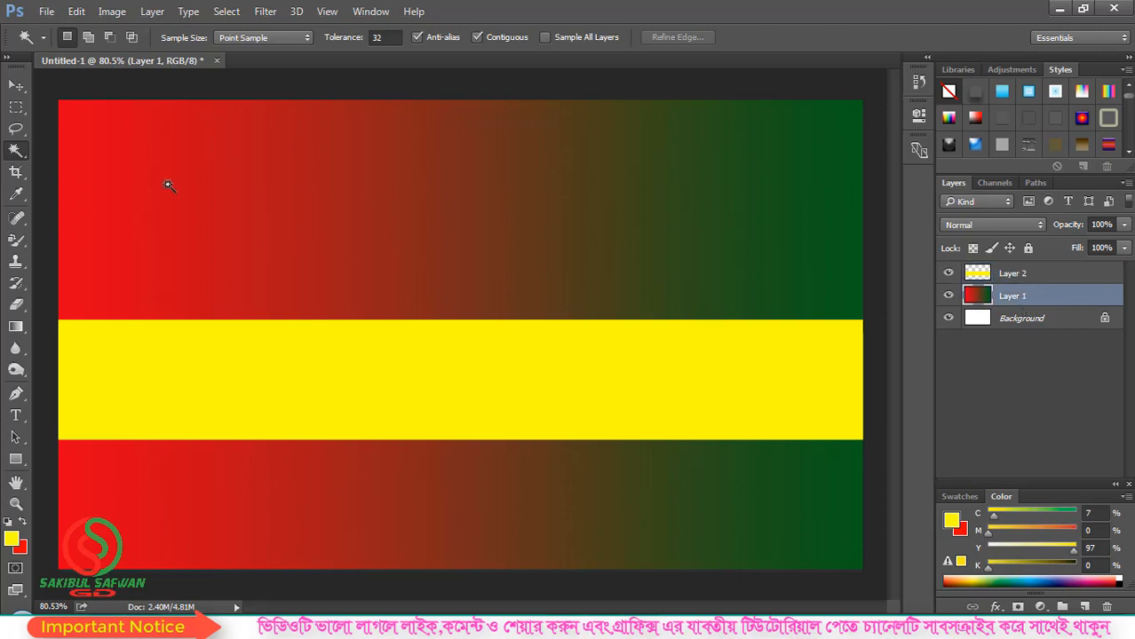
click(101, 158)
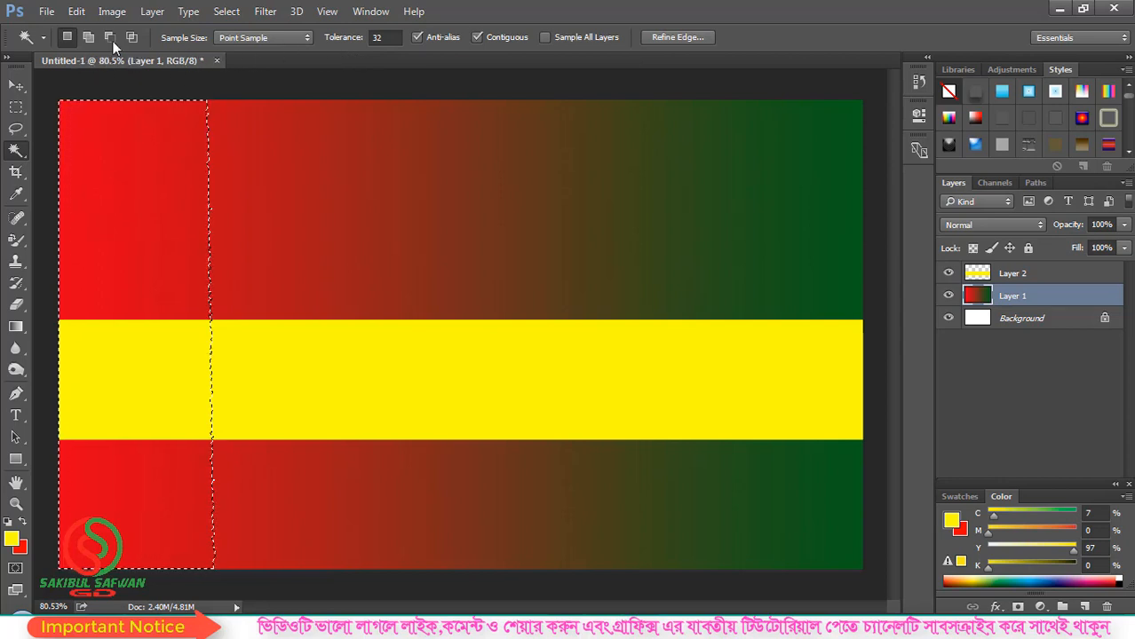
click(89, 38)
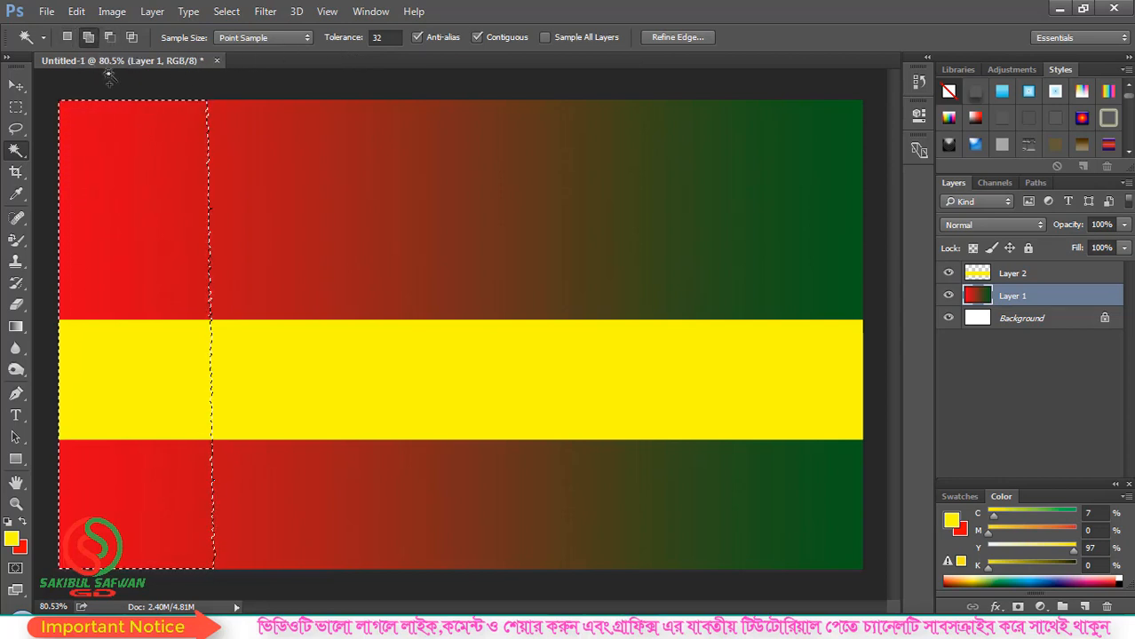
click(221, 153)
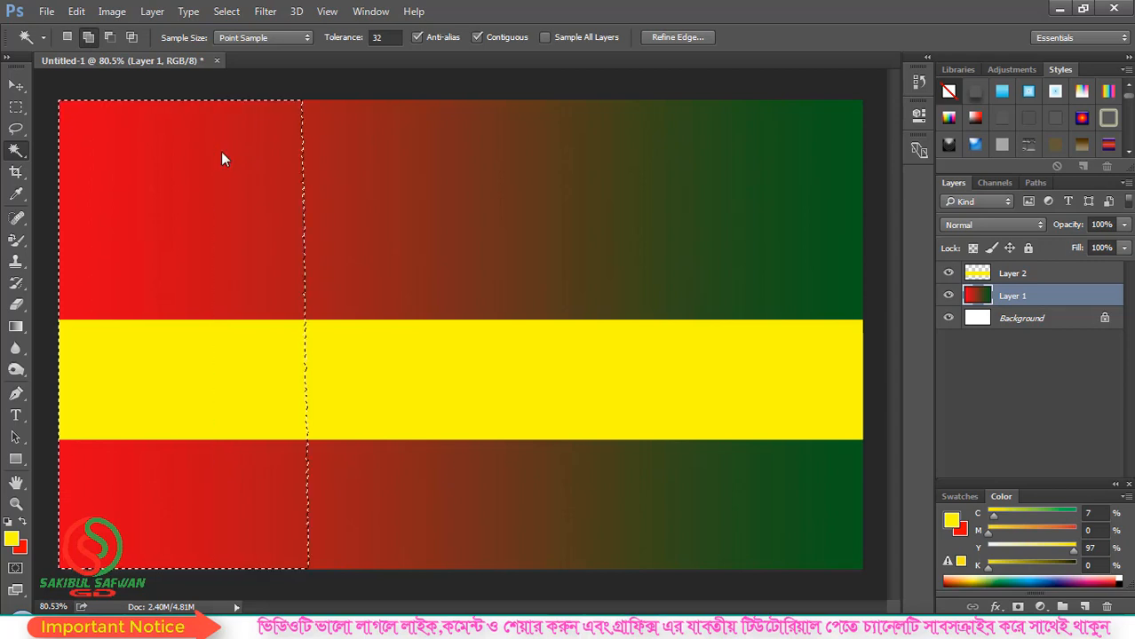
click(351, 158)
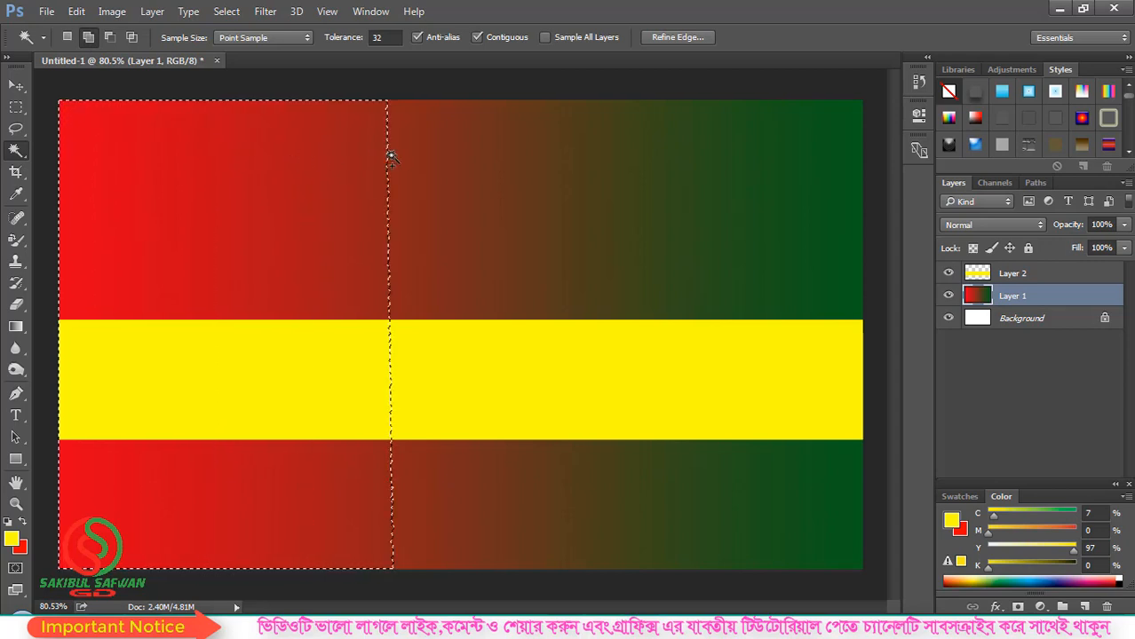
click(401, 157)
click(484, 162)
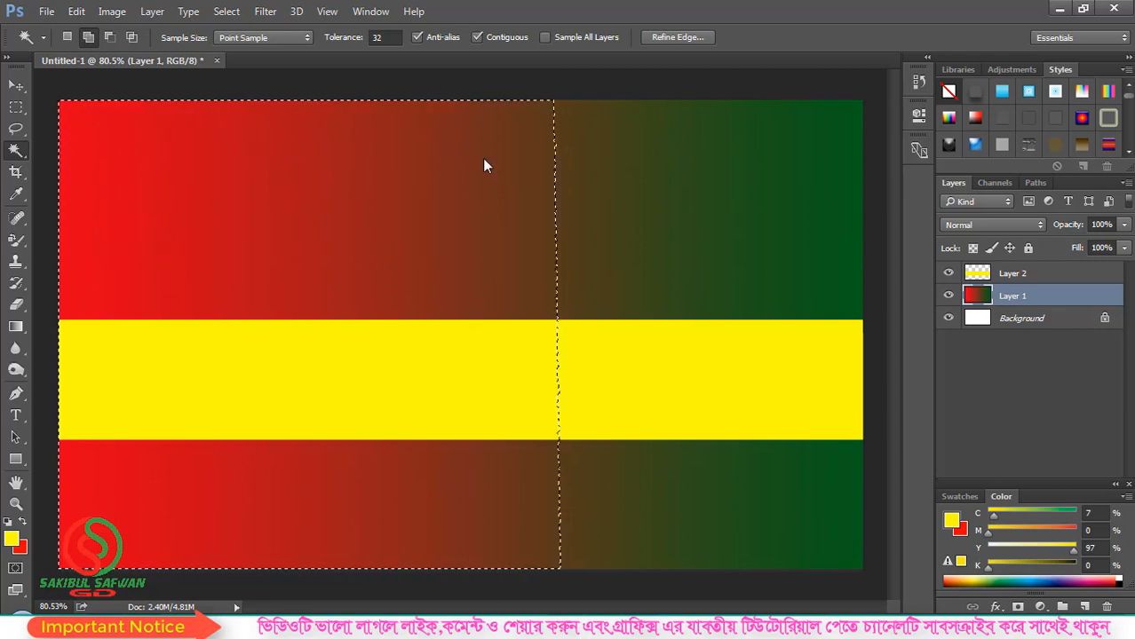
click(579, 158)
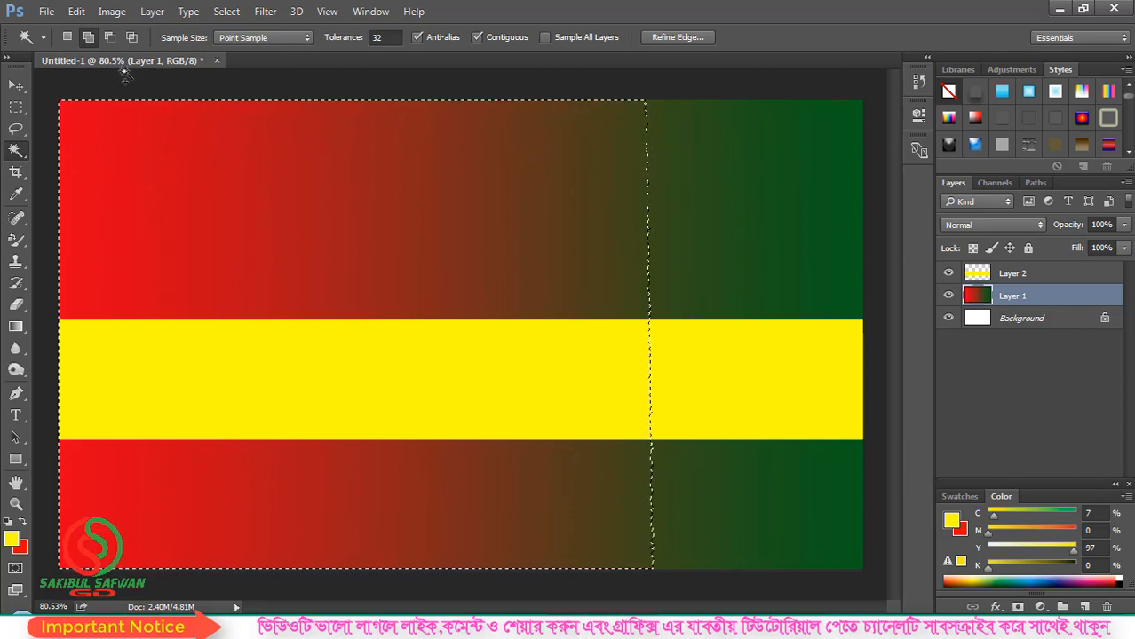
Step: Remove the olive, brown and dark red tones one after another using Subtract from selection, keeping only the bright red end
click(109, 36)
click(611, 174)
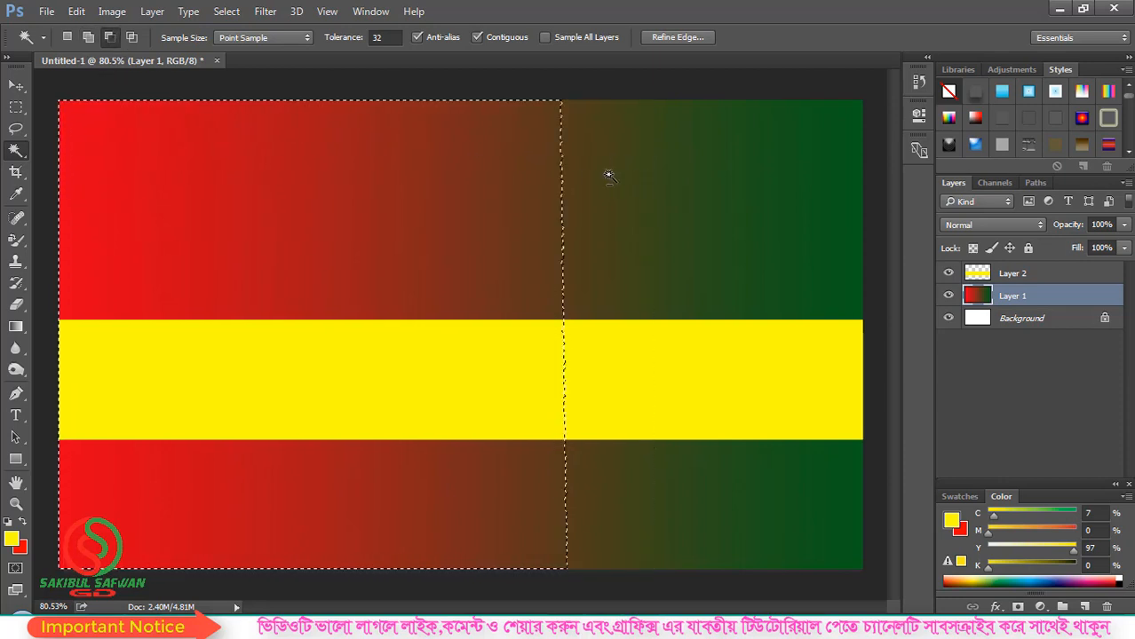
click(527, 178)
click(440, 181)
click(355, 185)
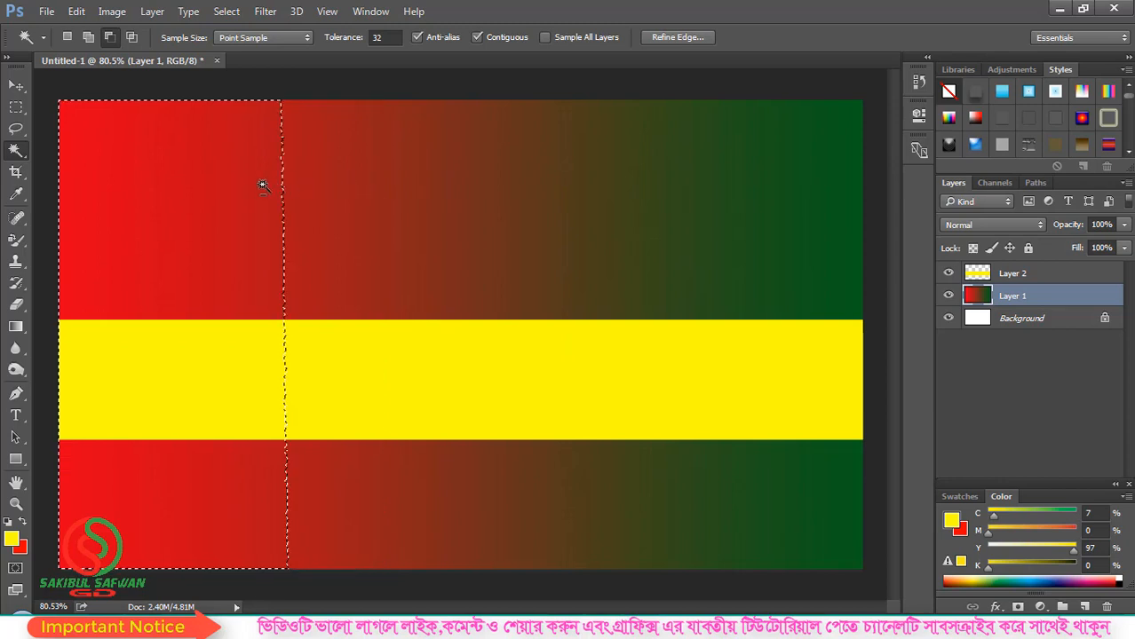
click(253, 185)
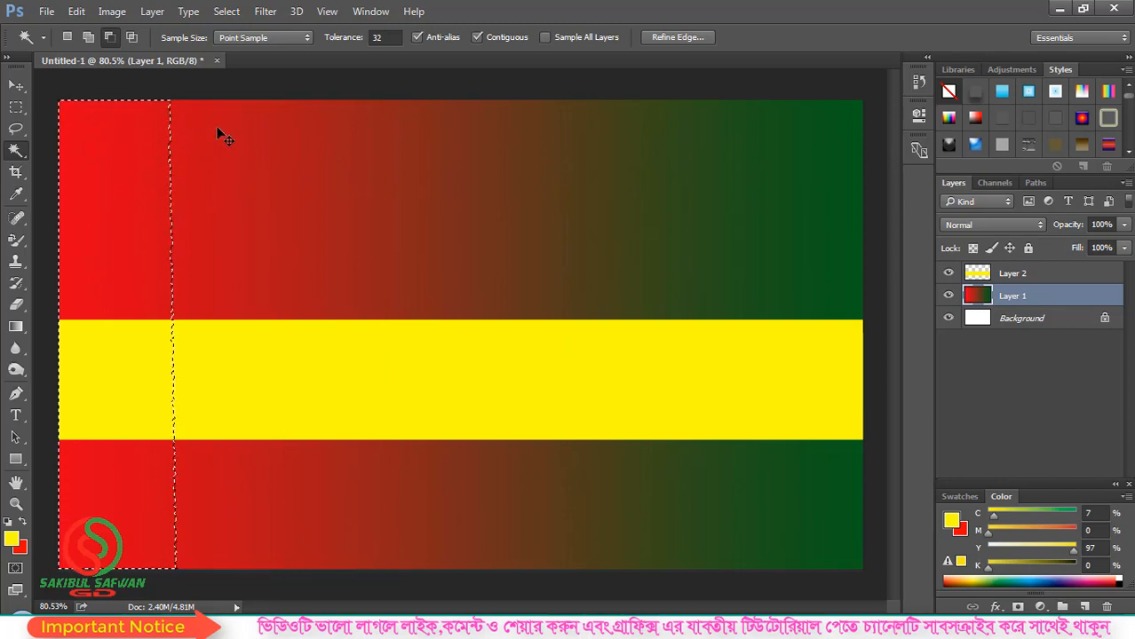
Step: Clear the selection and select a narrow bright red strip of the gradient with the Magic Wand tolerance set to 10
key(ctrl+d)
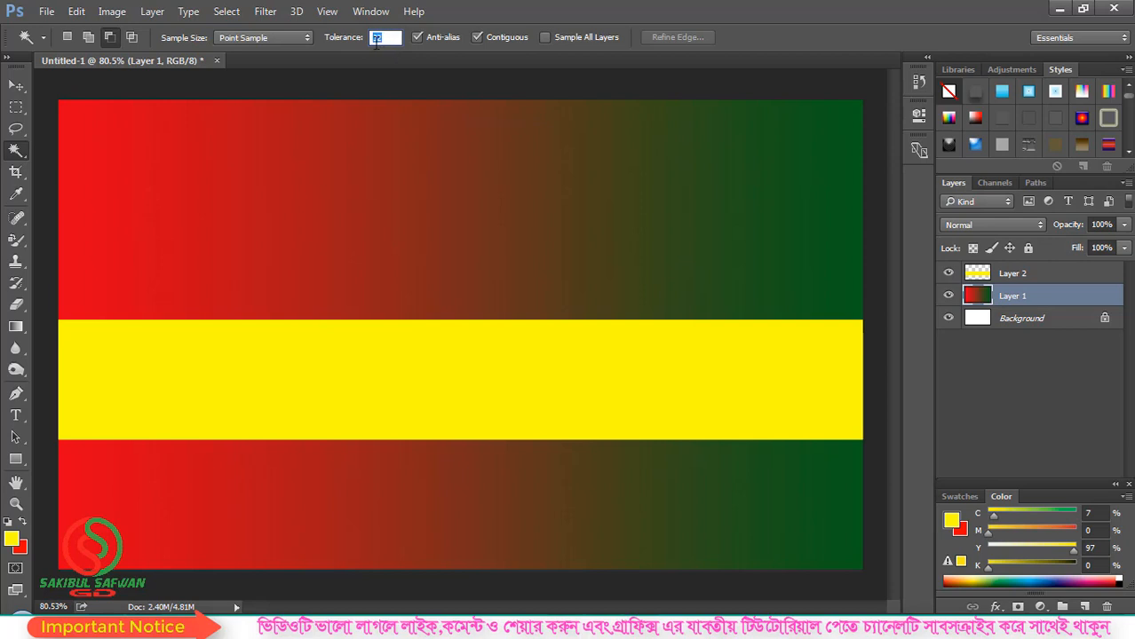
text(10)
click(114, 199)
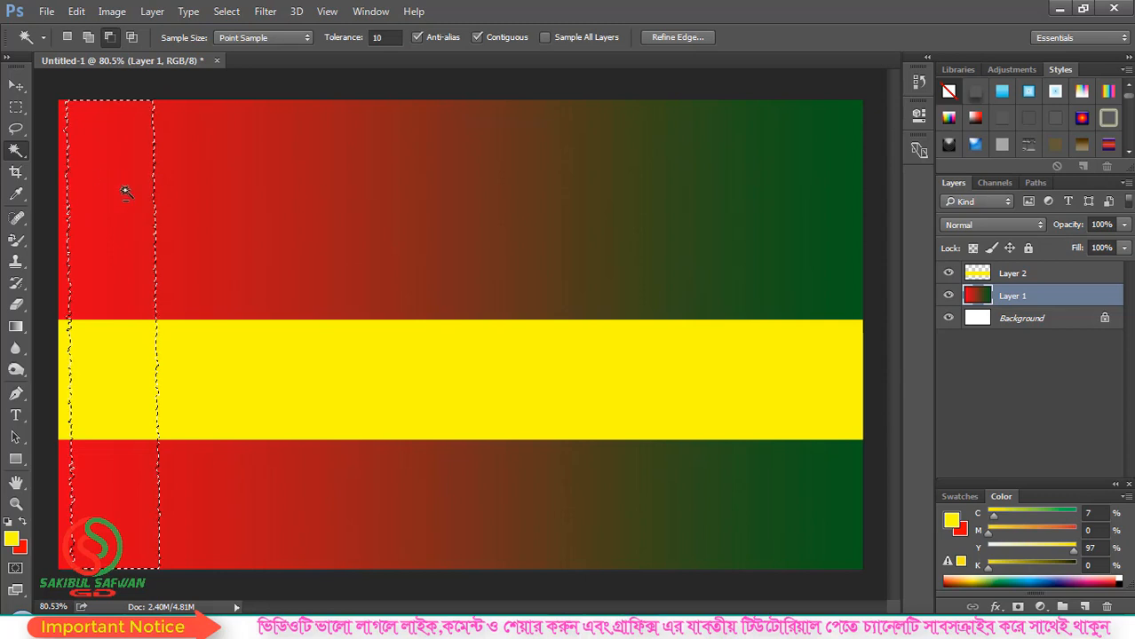
Step: Enlarge the red selection using Add to selection with the Magic Wand tolerance set to 80
click(82, 39)
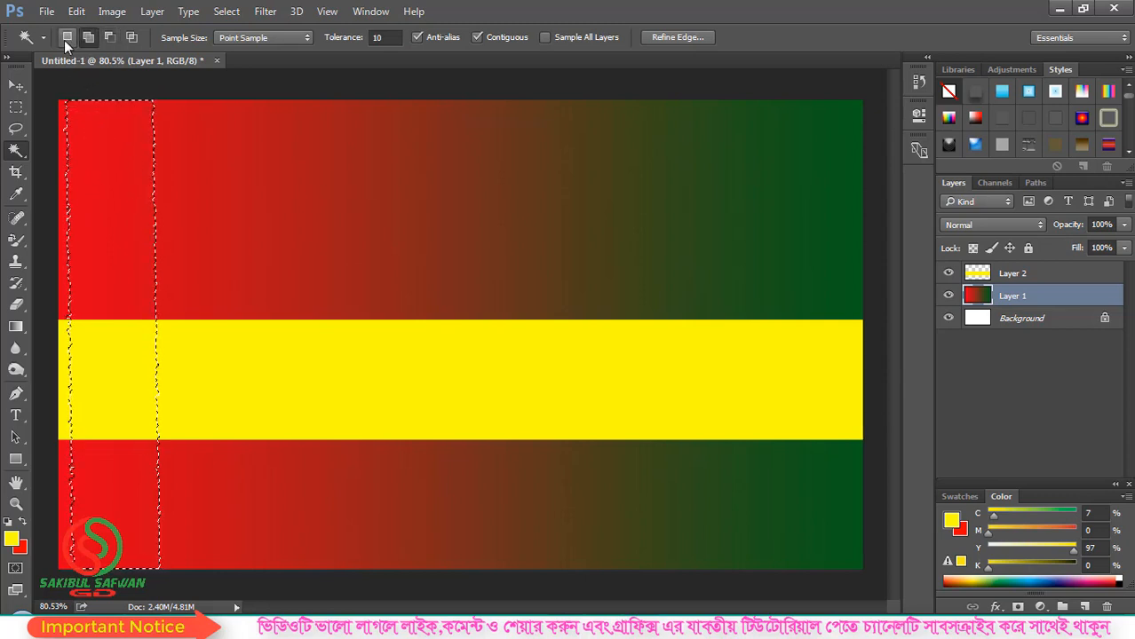
click(370, 41)
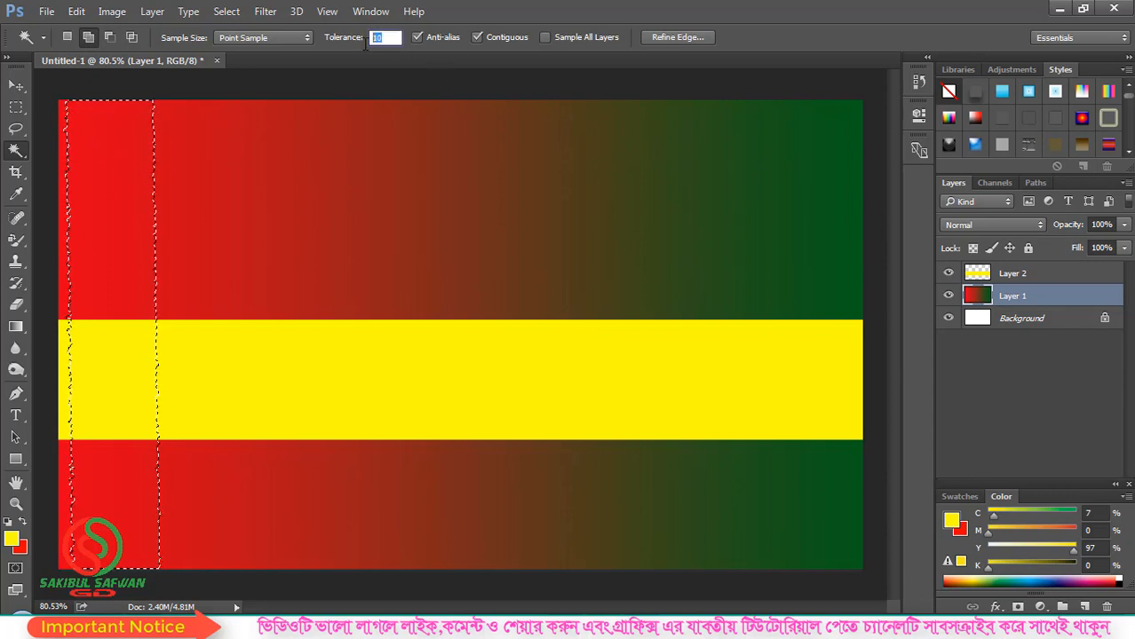
text(8)
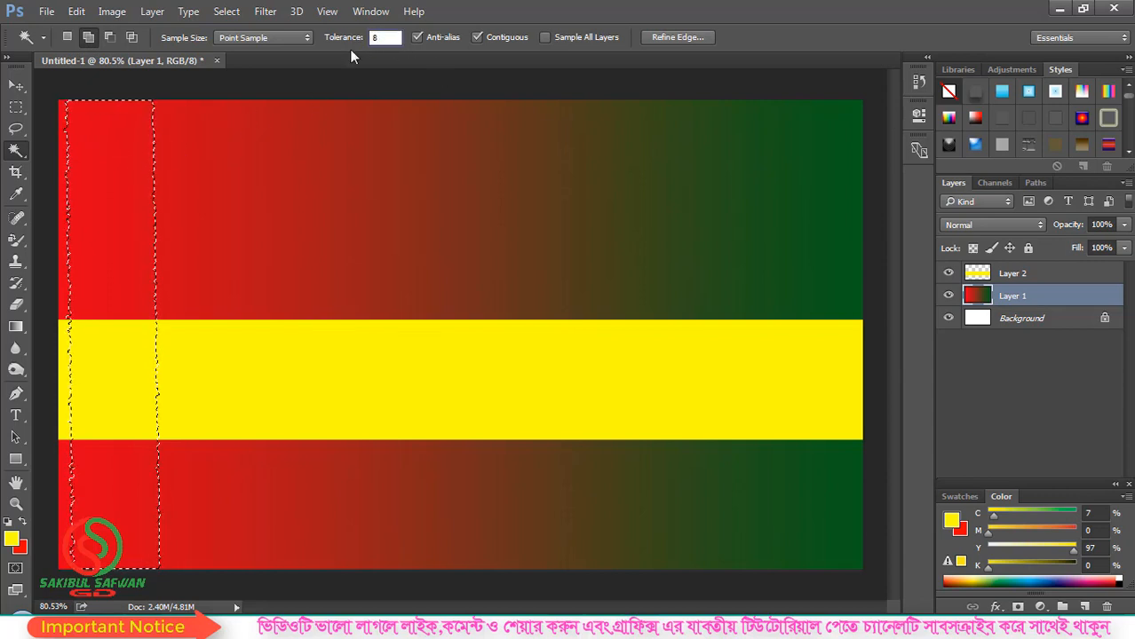
text(0)
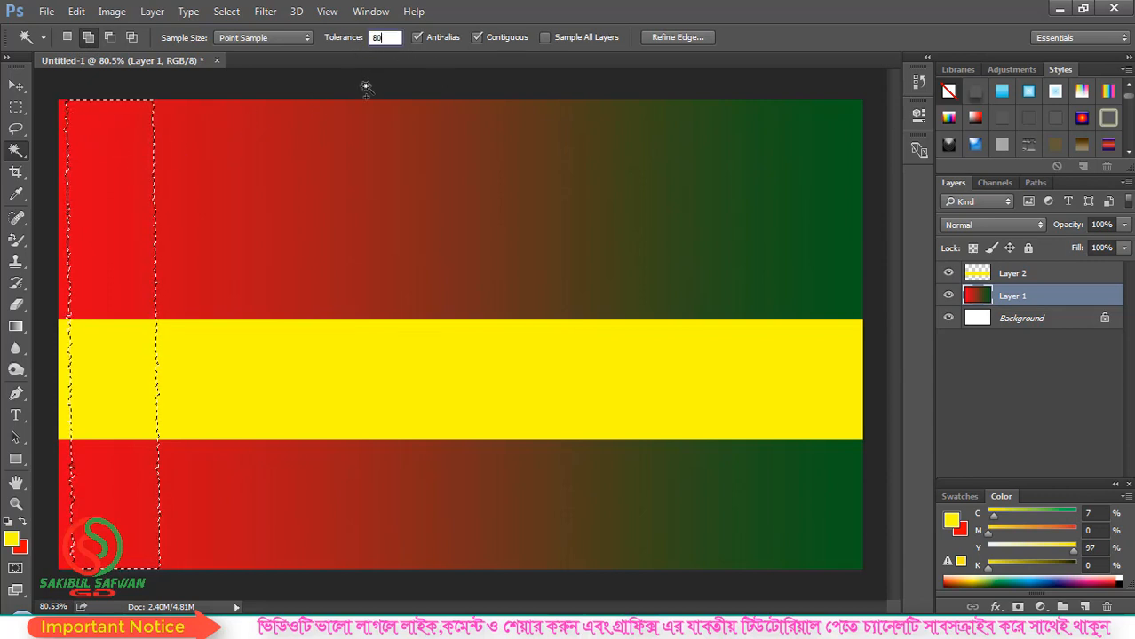
click(132, 151)
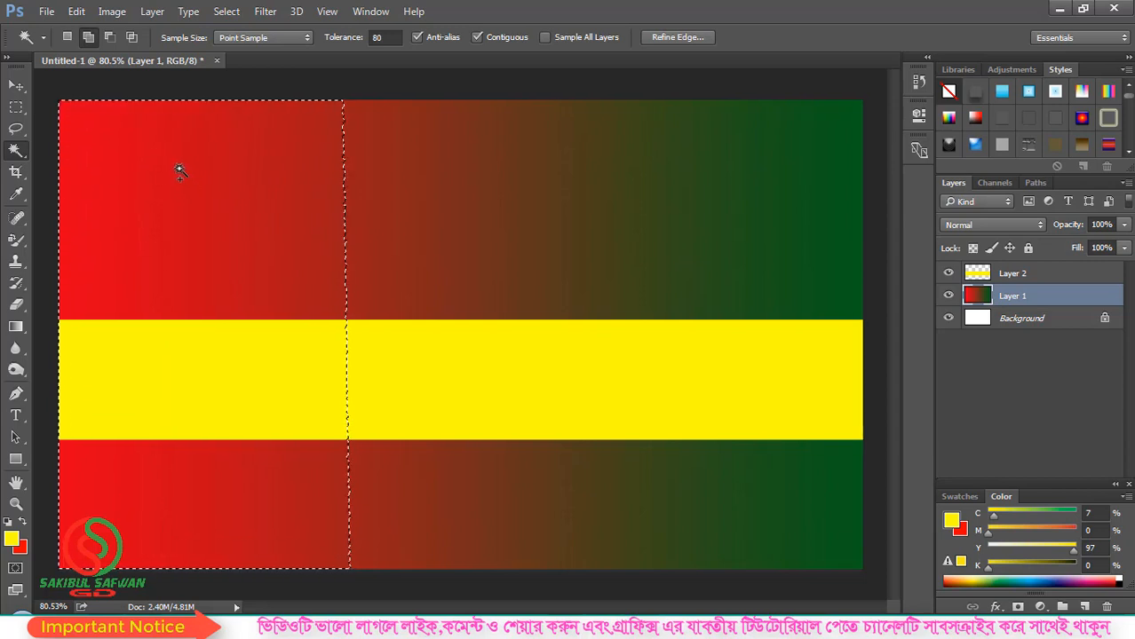
Step: Set the Magic Wand tolerance to 100 and extend the selection into the dark red area
click(385, 39)
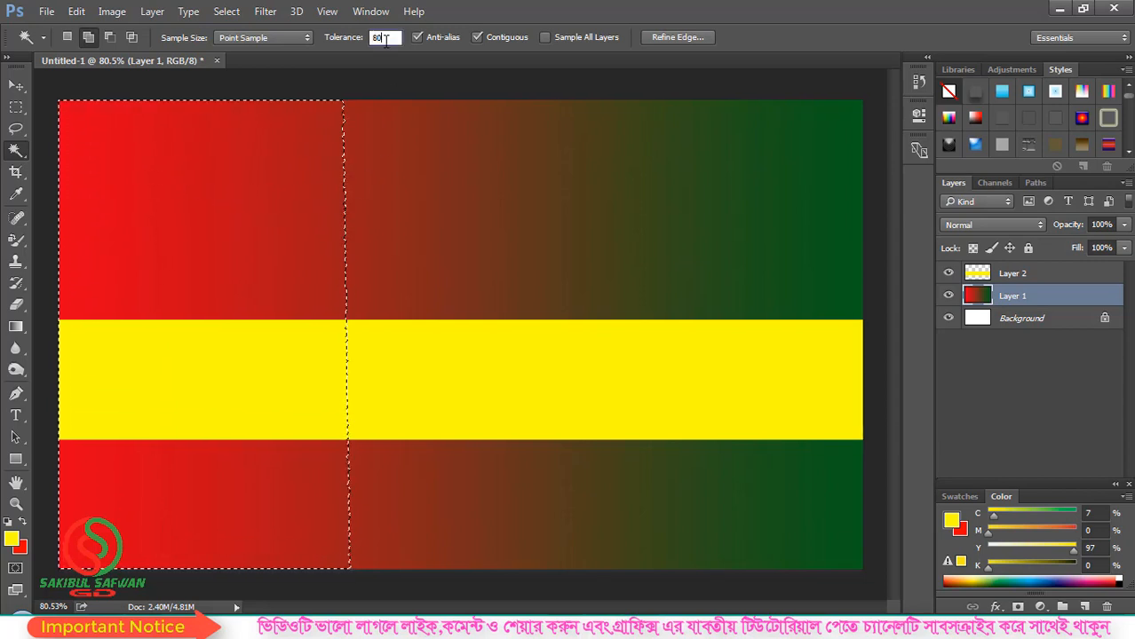
text(100)
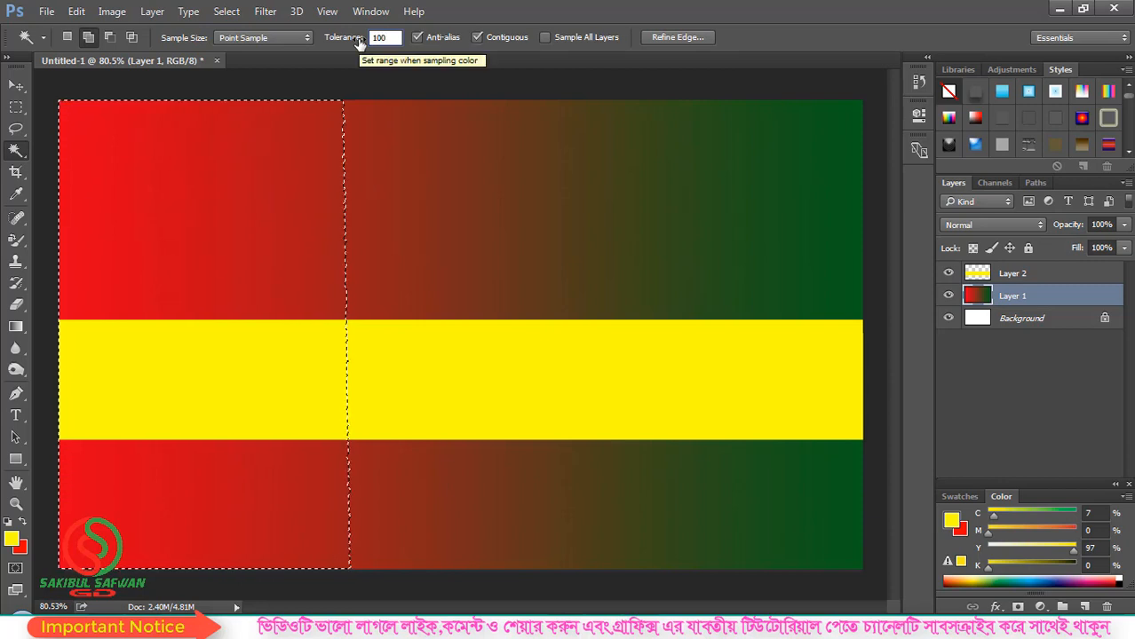
click(214, 186)
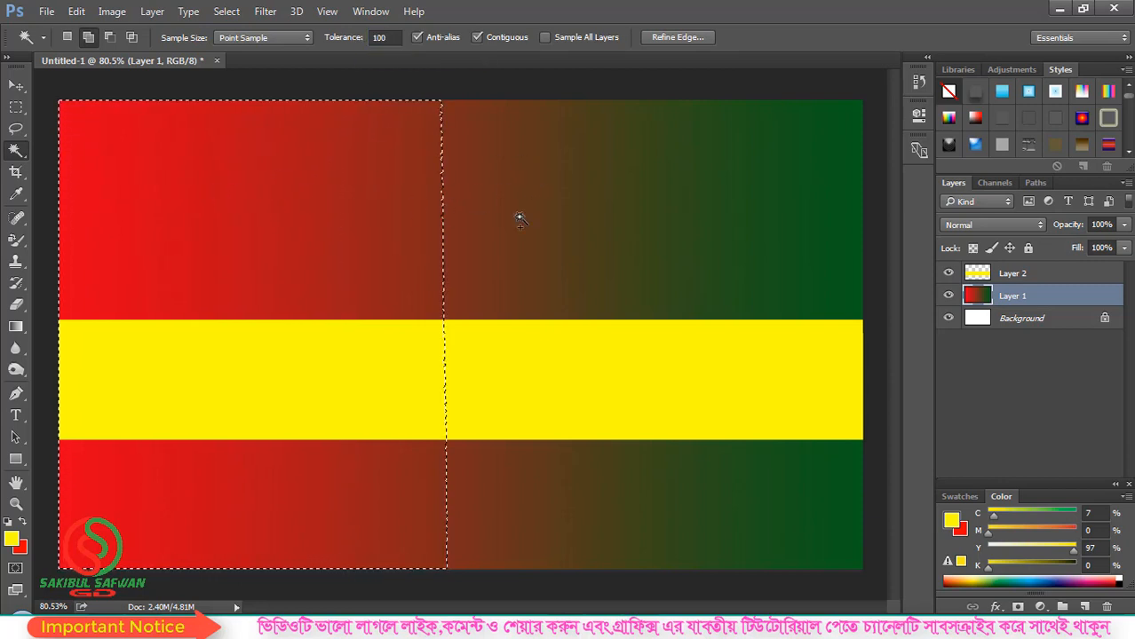
Step: Set the Magic Wand tolerance to 5 and add several narrow strips across the brown, olive and green tones to the selection
double_click(378, 37)
text(5)
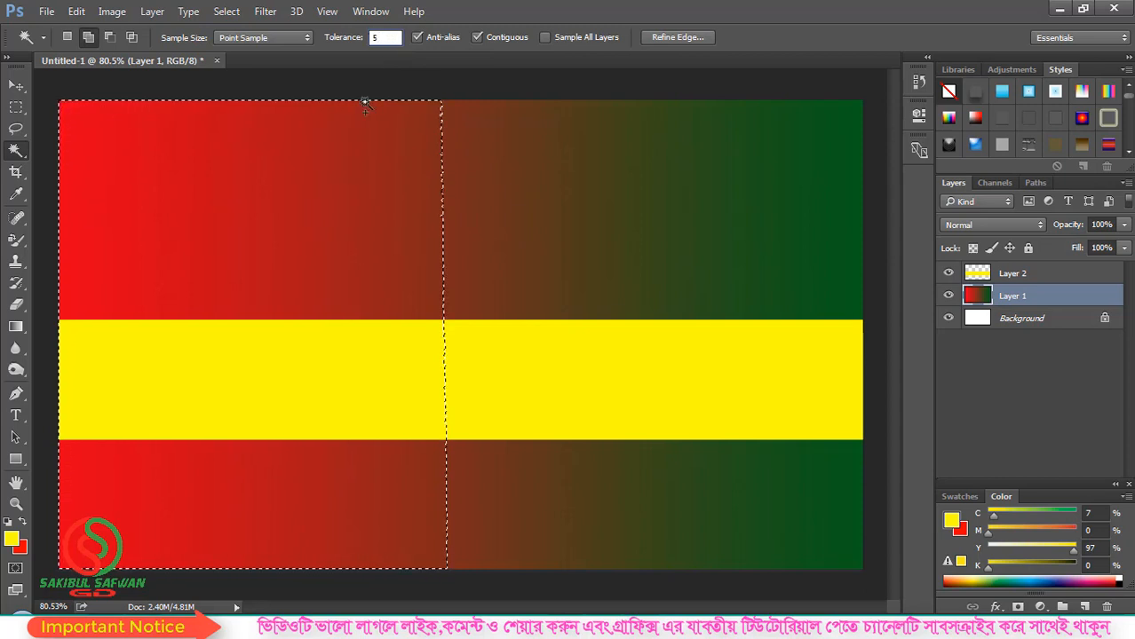
key(Return)
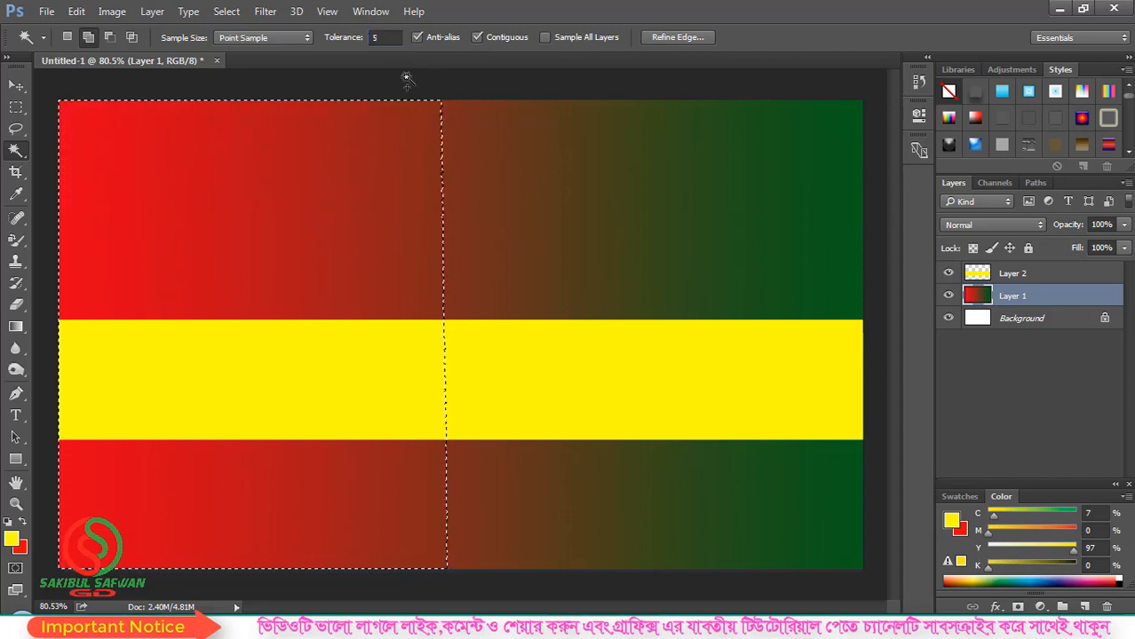
click(451, 133)
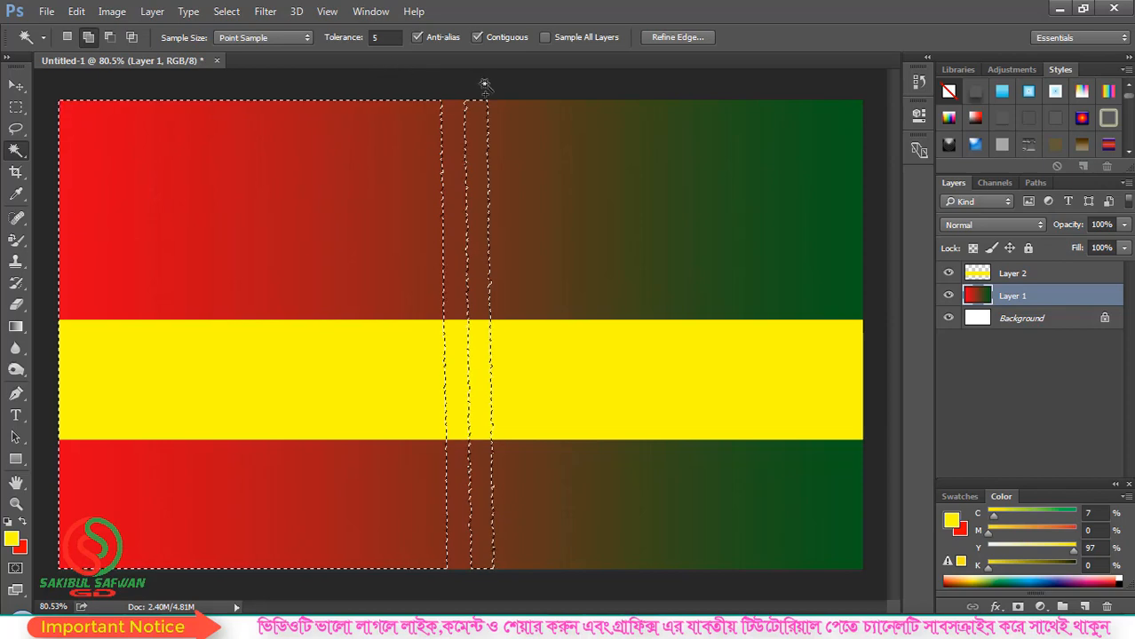
click(533, 172)
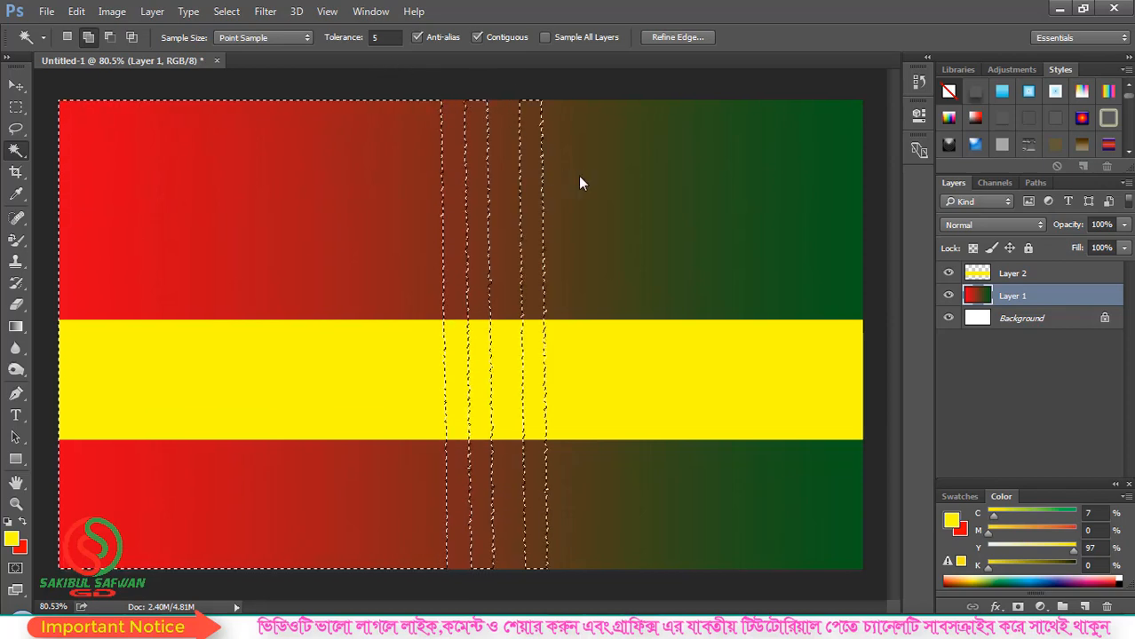
click(577, 178)
click(619, 180)
click(676, 182)
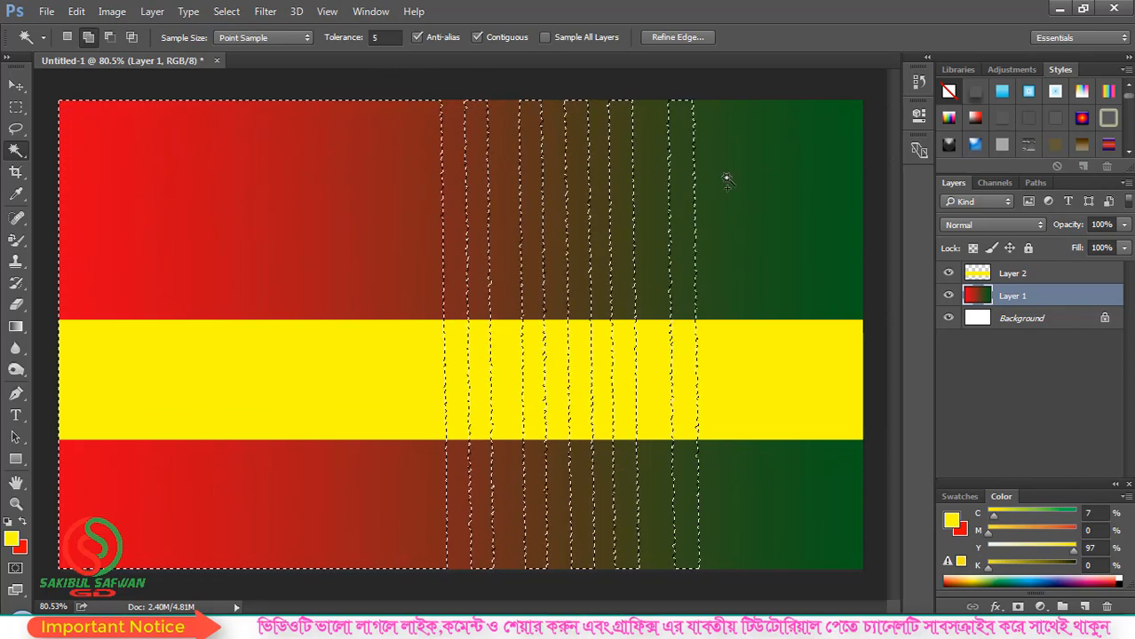
click(721, 182)
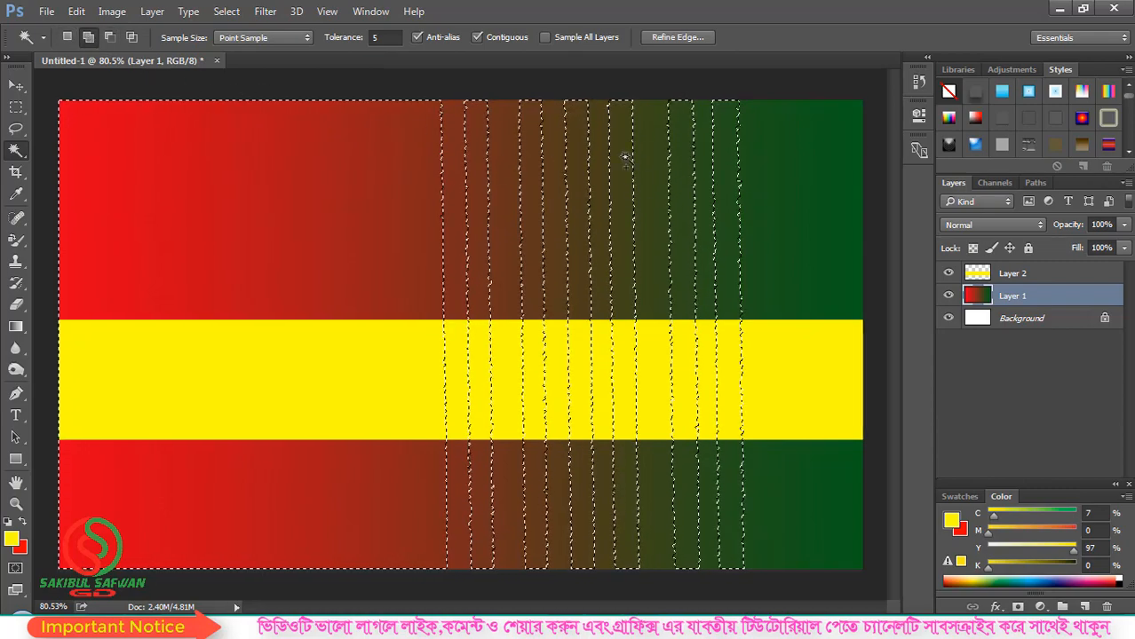
click(704, 185)
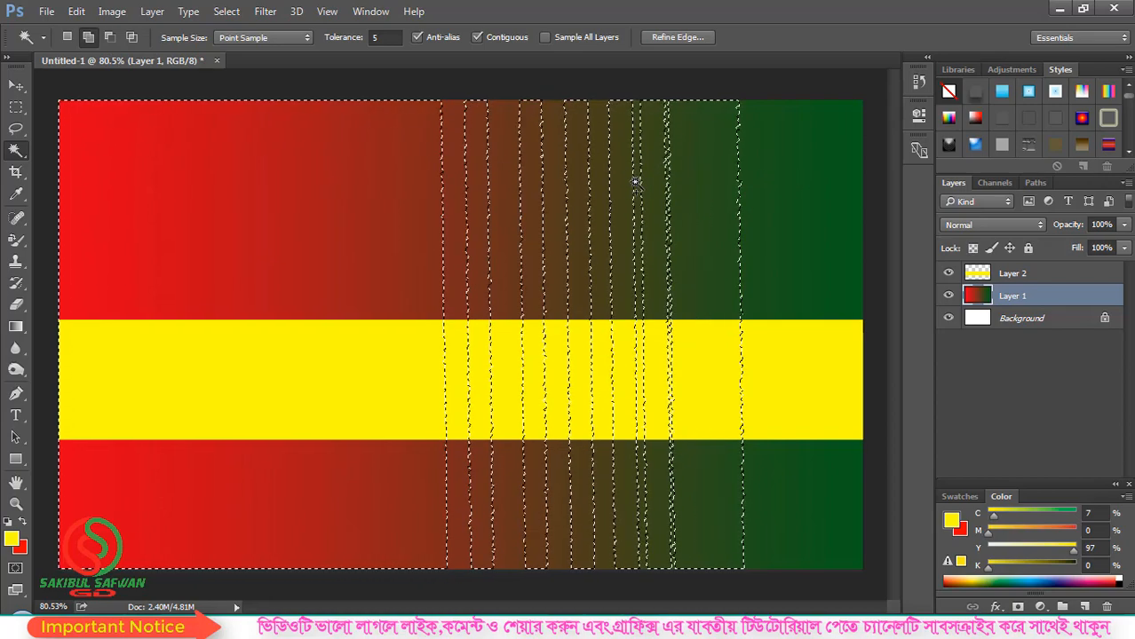
Step: Add the remaining olive and brown strips of the gradient to the selection with the Magic Wand tolerance at 5
click(647, 189)
click(669, 188)
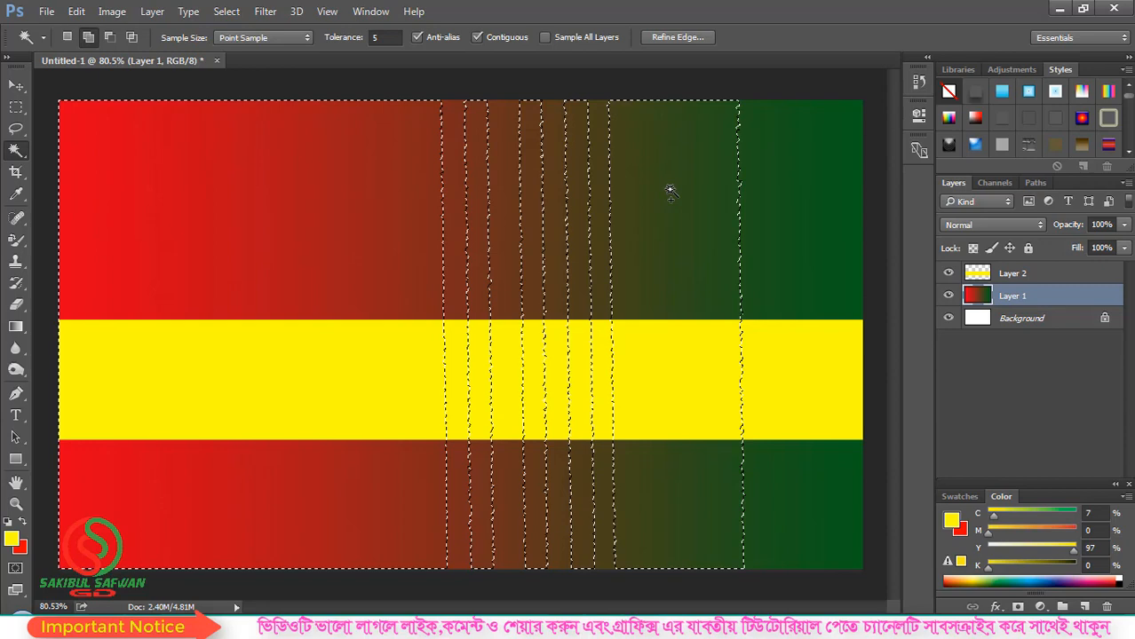
click(601, 189)
click(561, 190)
click(526, 190)
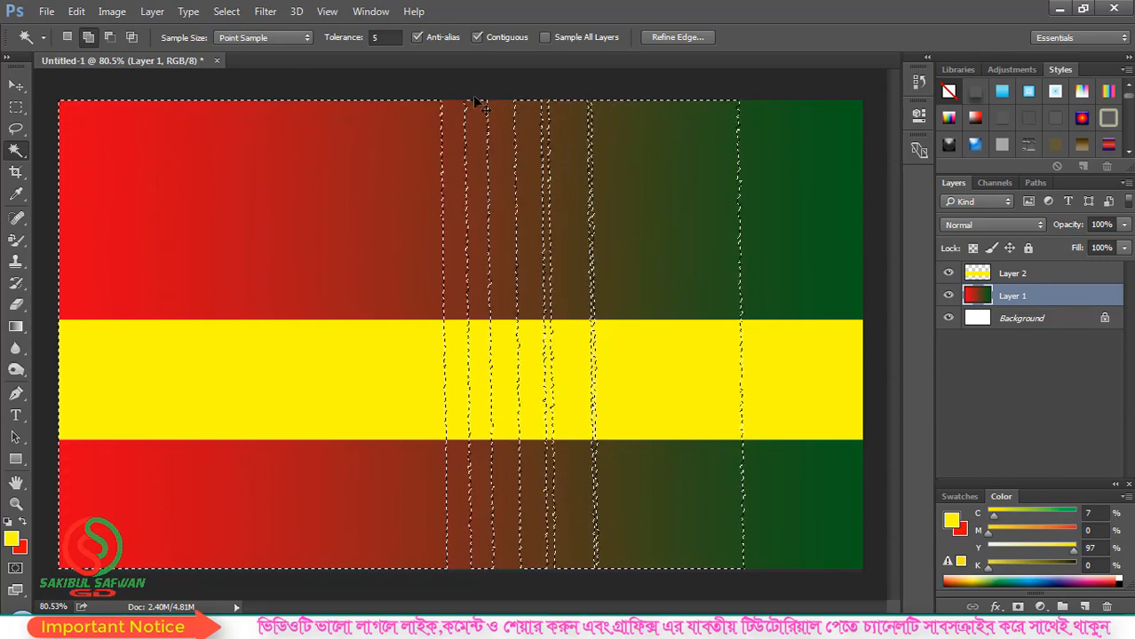
Step: Clear the selection and select a wide red area of the gradient with the Magic Wand tolerance set to 50
key(ctrl+d)
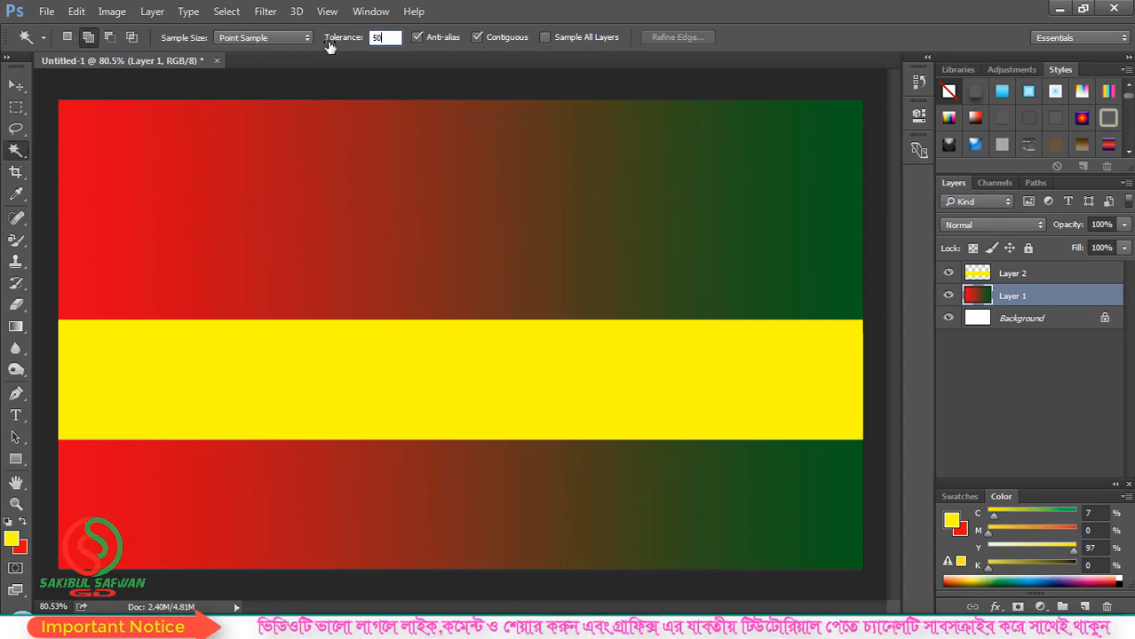
key(Return)
click(242, 208)
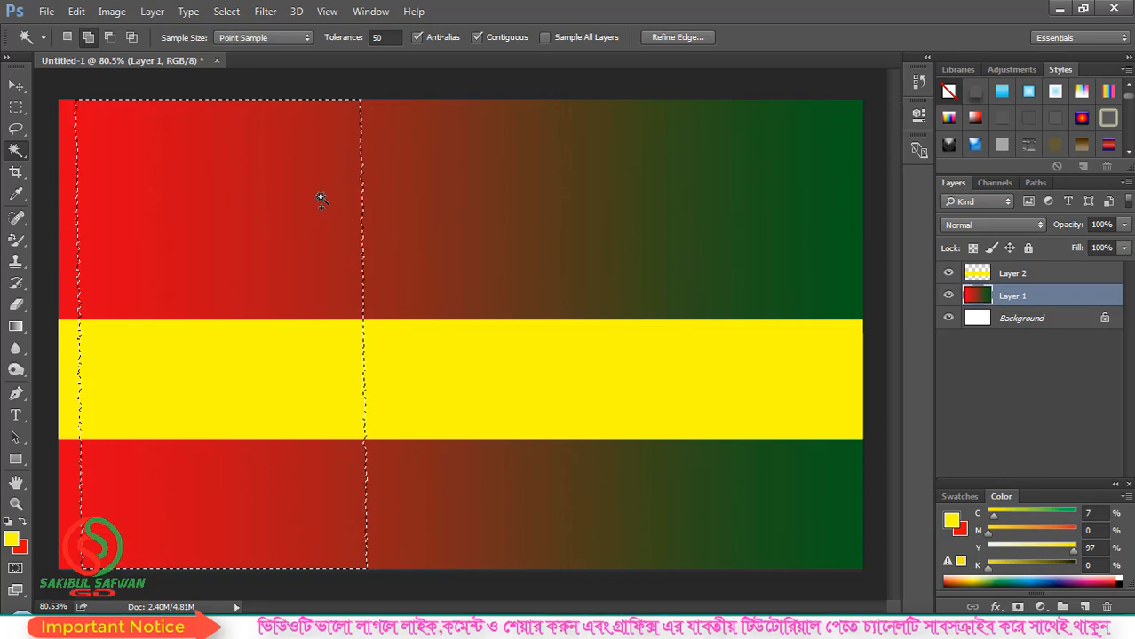
scroll(233, 259, down, 1)
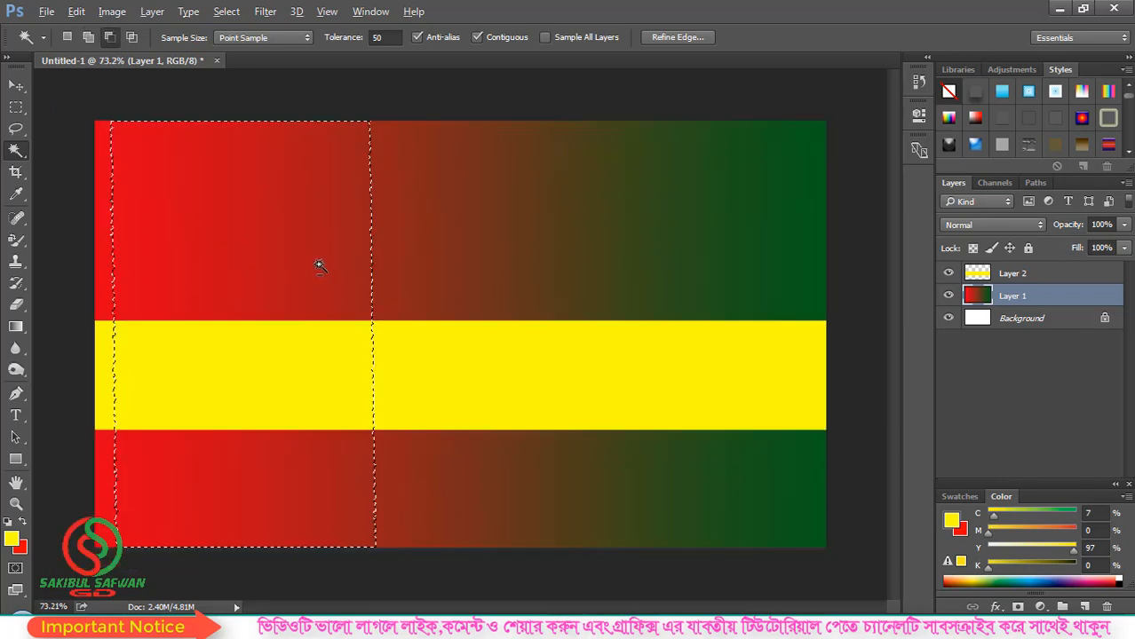
scroll(423, 267, up, 1)
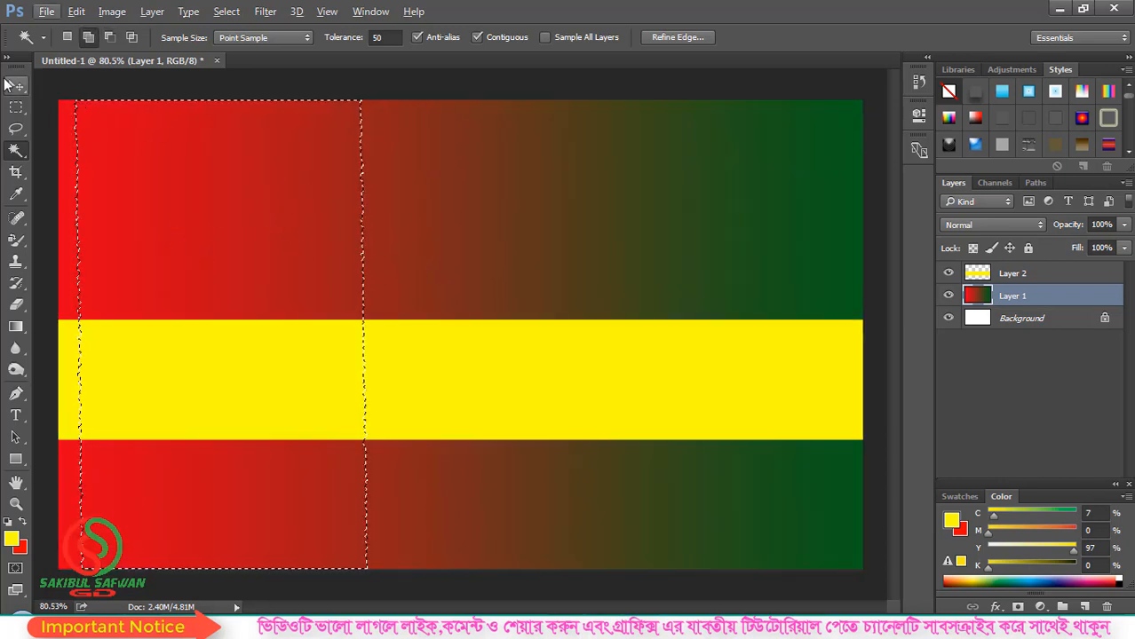
click(16, 86)
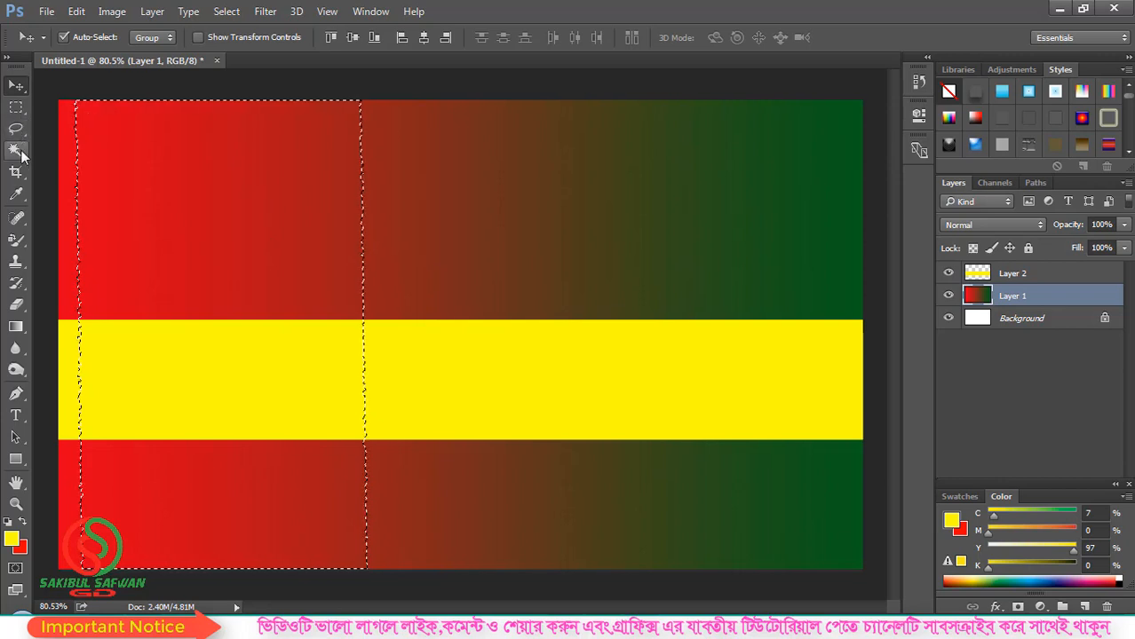
drag(18, 151, 80, 163)
click(112, 165)
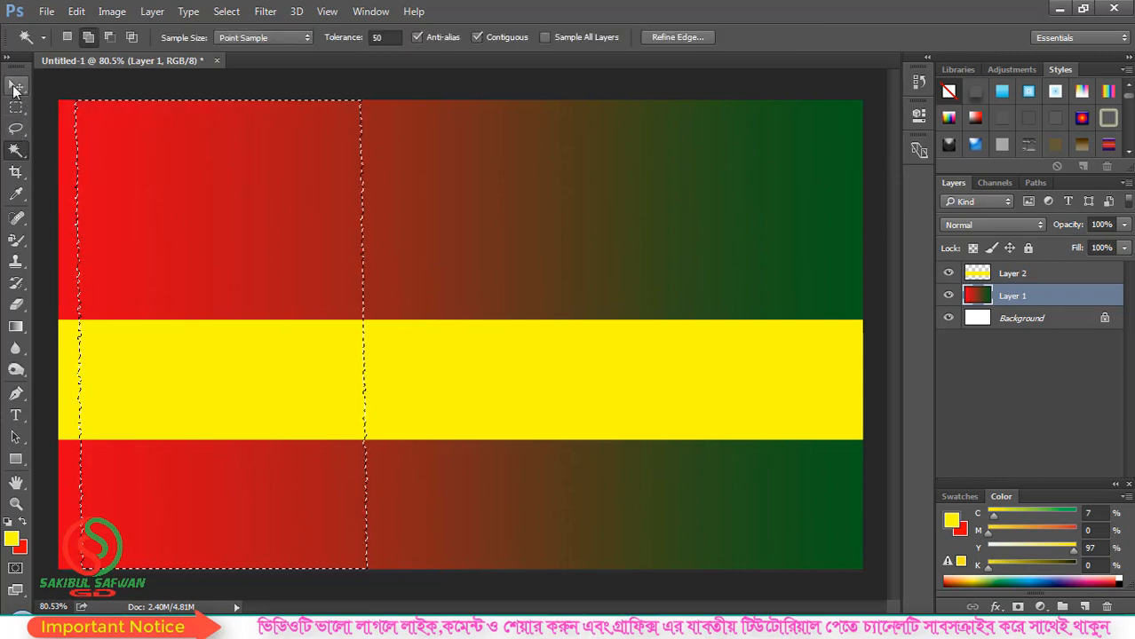
click(16, 86)
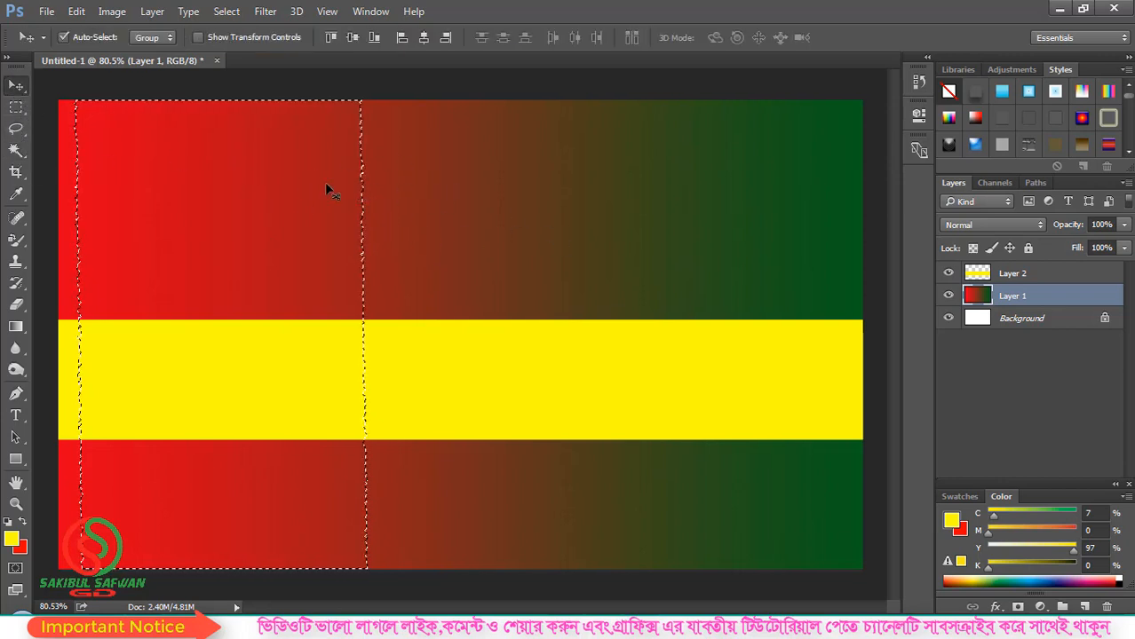
click(16, 151)
click(106, 162)
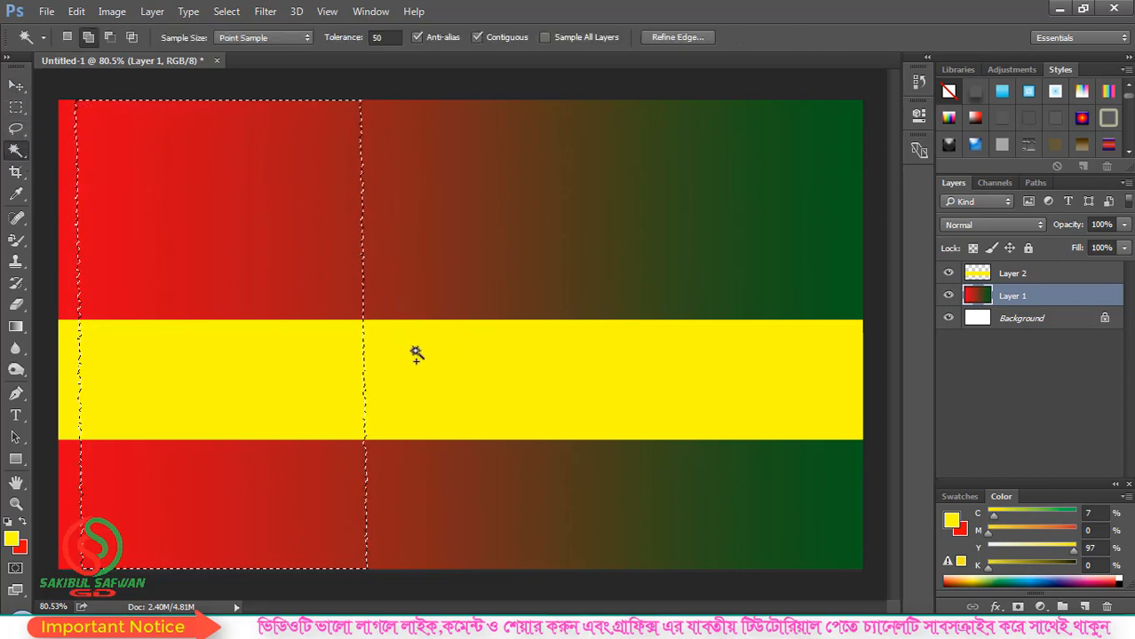
Step: Replace the selection with the yellow band on Layer 2, using the Magic Wand with a tolerance of 1
click(876, 439)
click(1003, 275)
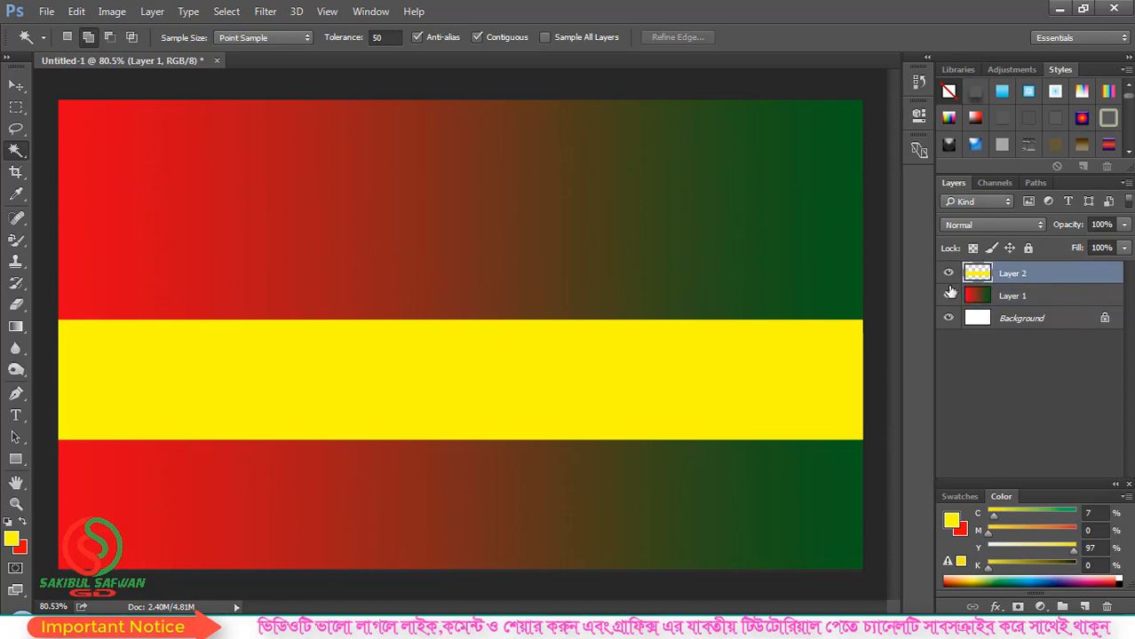
drag(388, 43, 357, 42)
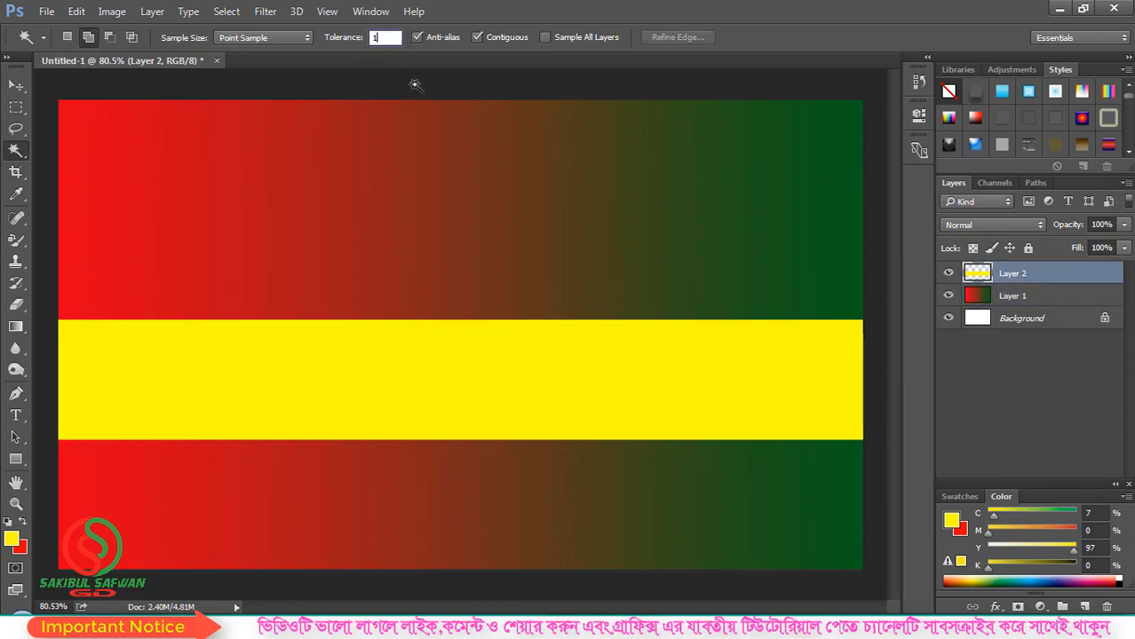
key(Return)
click(408, 346)
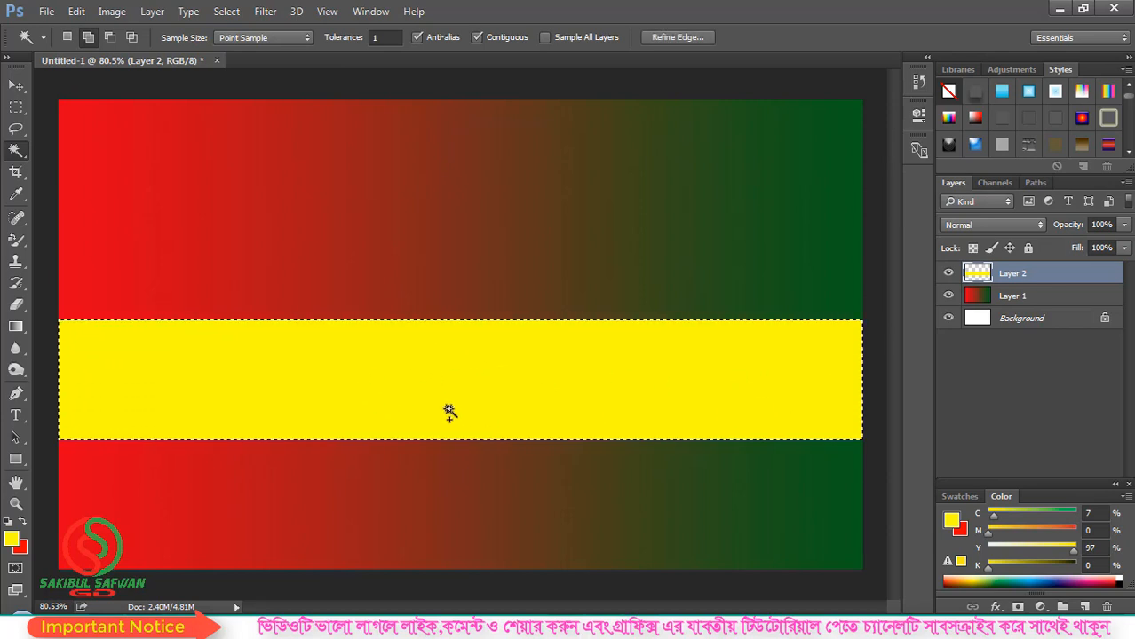
scroll(463, 407, down, 1)
scroll(463, 407, up, 1)
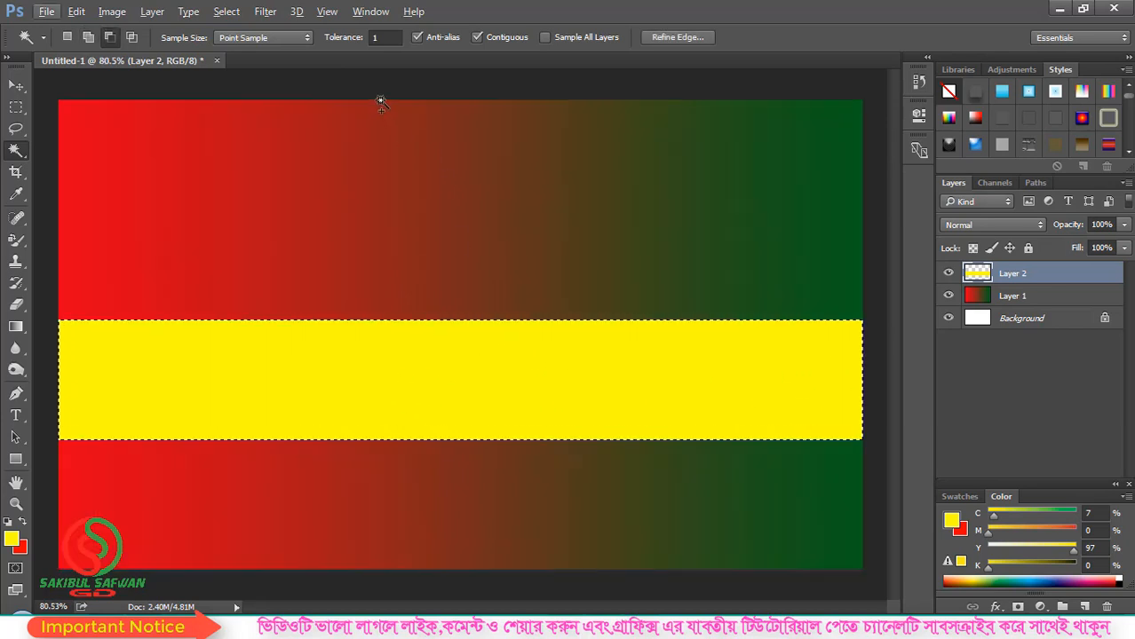
Step: With the Magic Wand tolerance set to 50, add the empty area above the band on Layer 2 and the red area on Layer 1
click(386, 37)
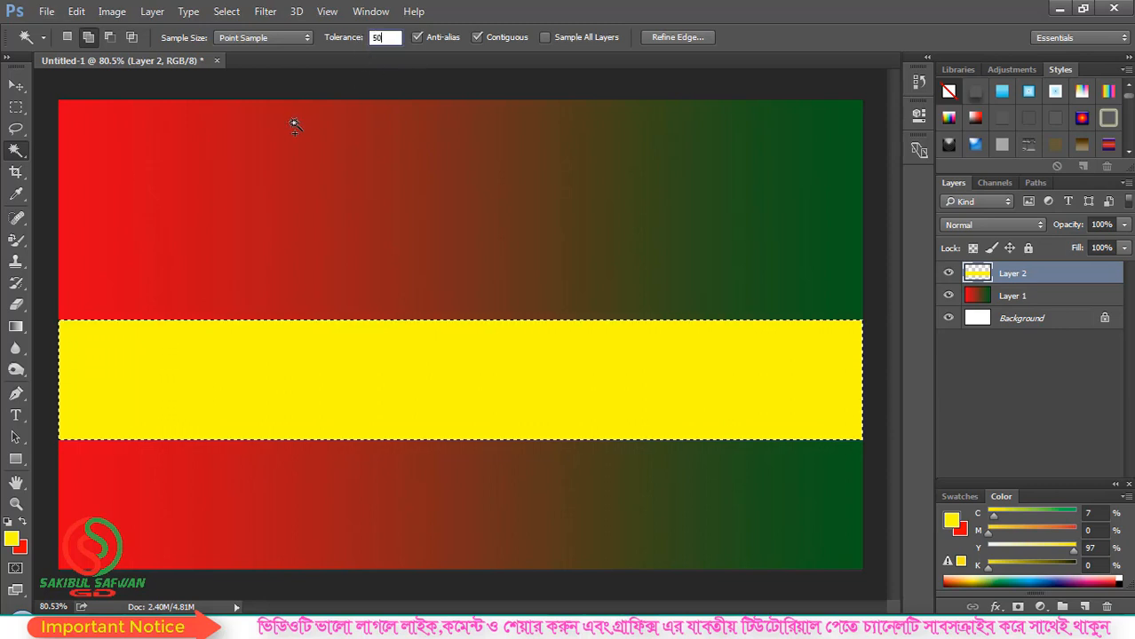
text(50)
key(Return)
click(129, 162)
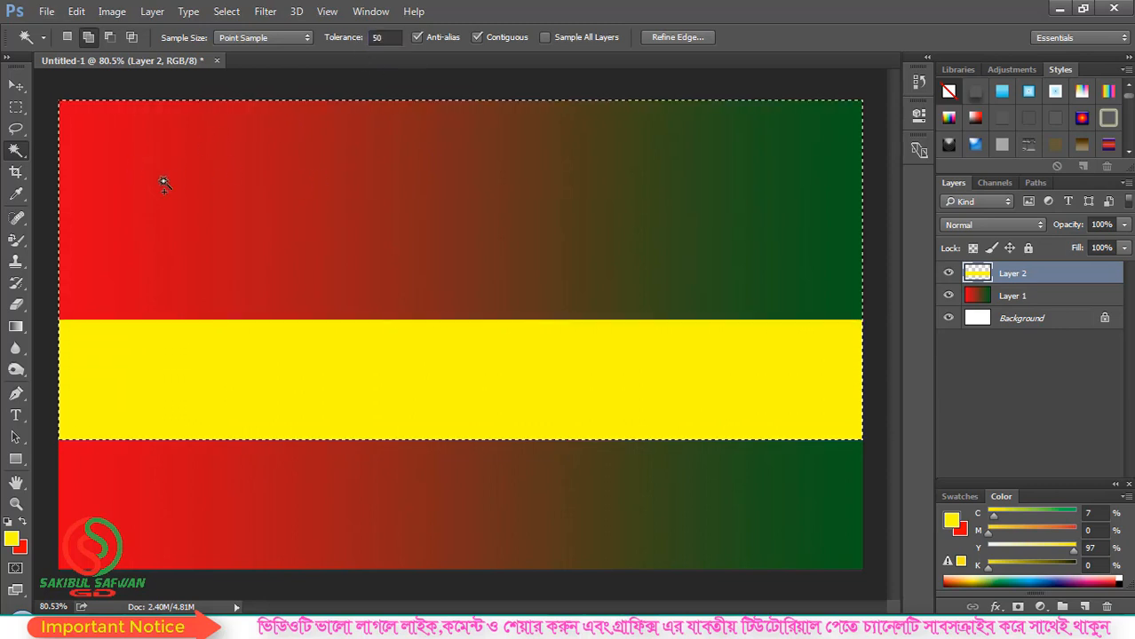
click(1030, 295)
click(161, 191)
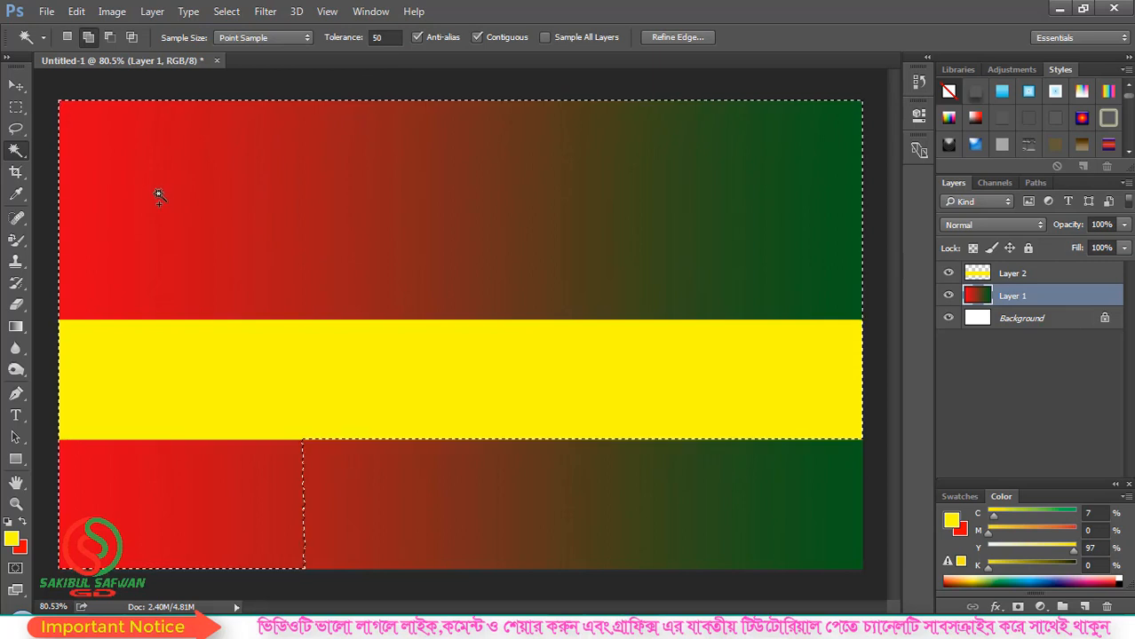
Step: Replace the selection with only the bright red area of Layer 1 at tolerance 50, and switch to the Move tool
key(ctrl+d)
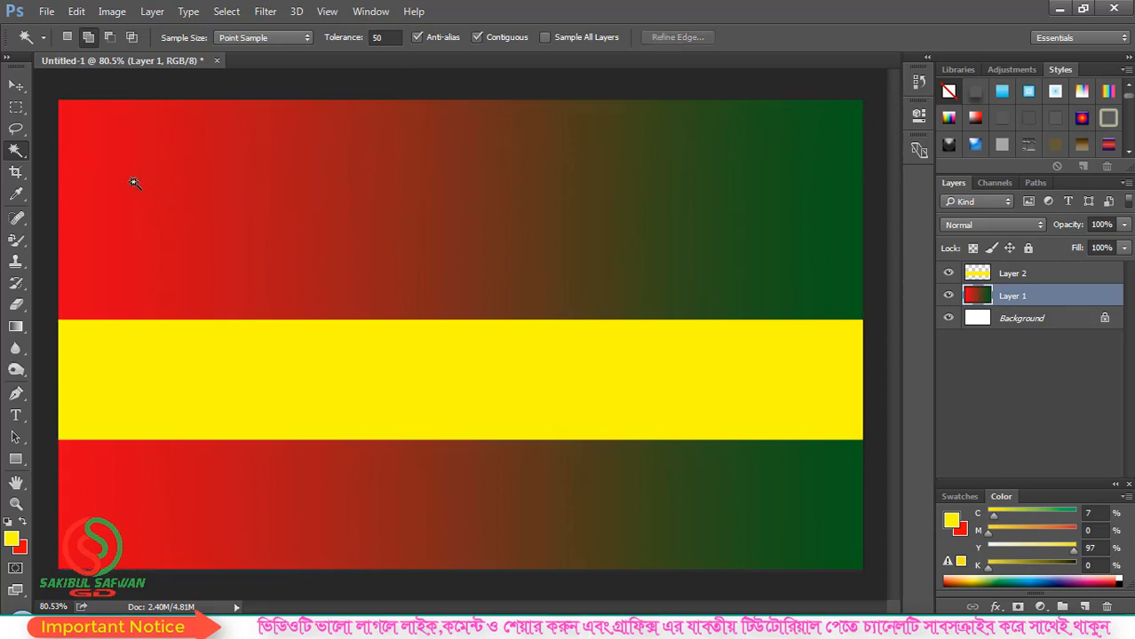
click(134, 182)
click(16, 86)
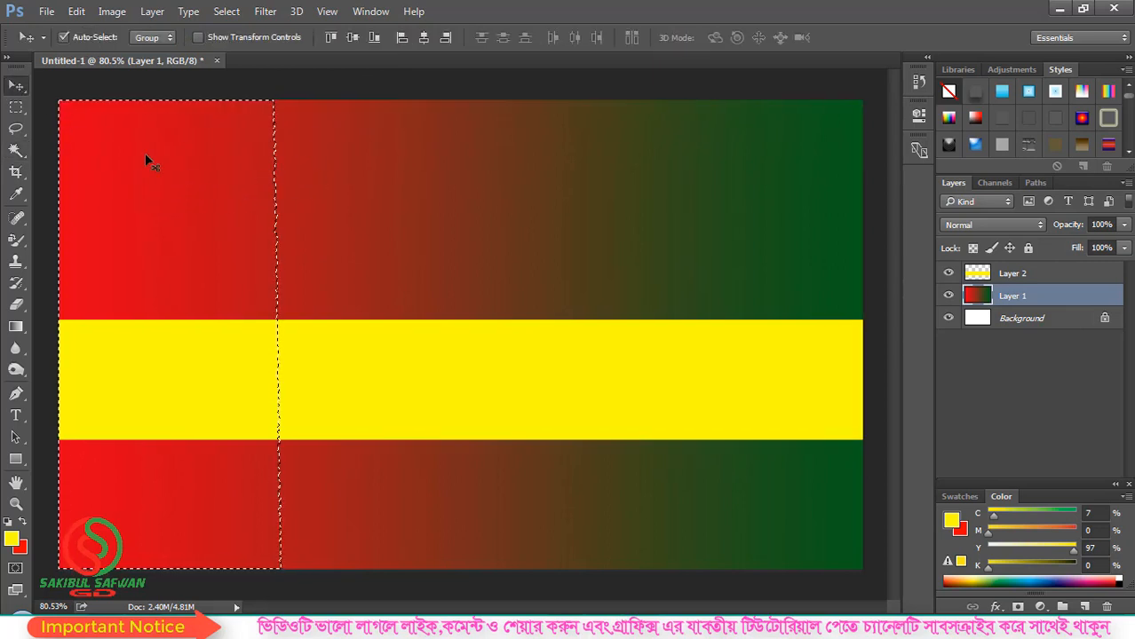
click(16, 149)
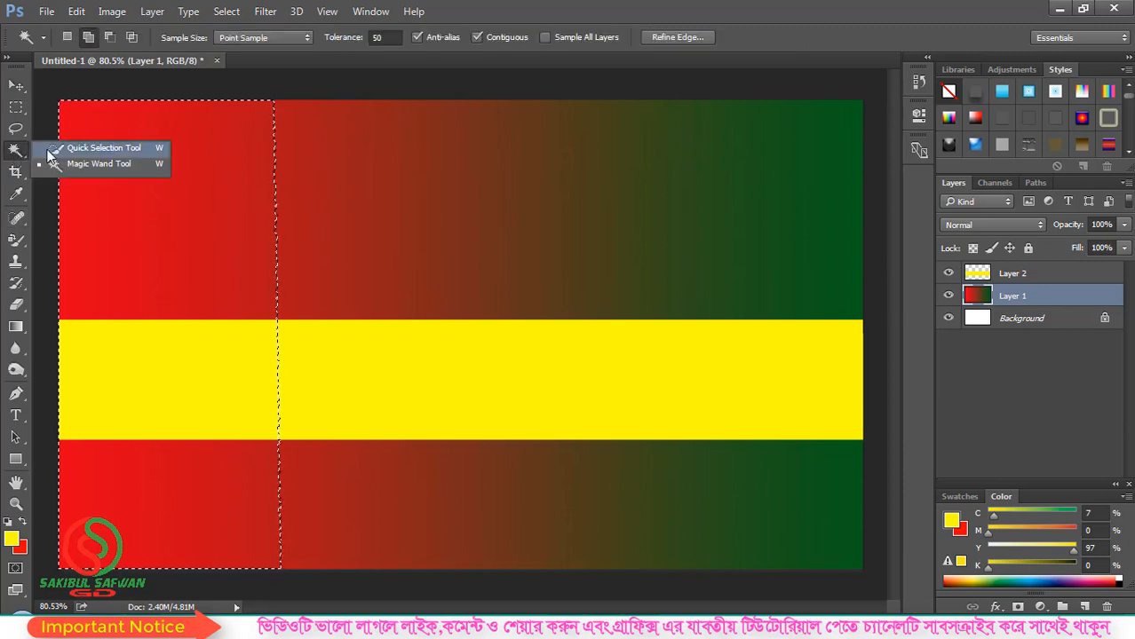
click(16, 85)
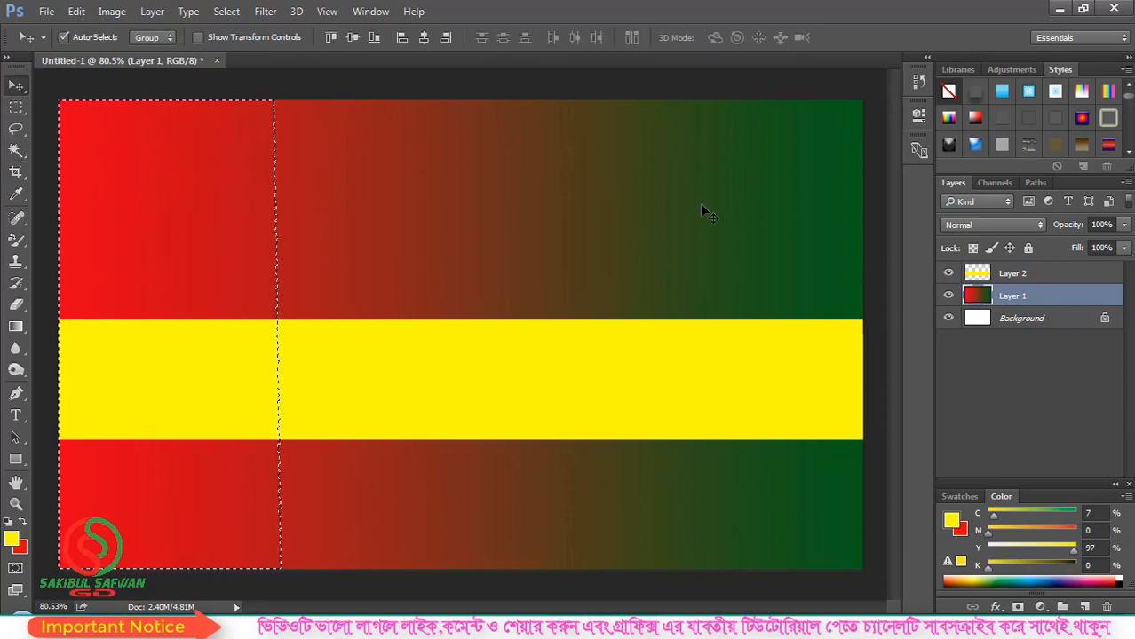